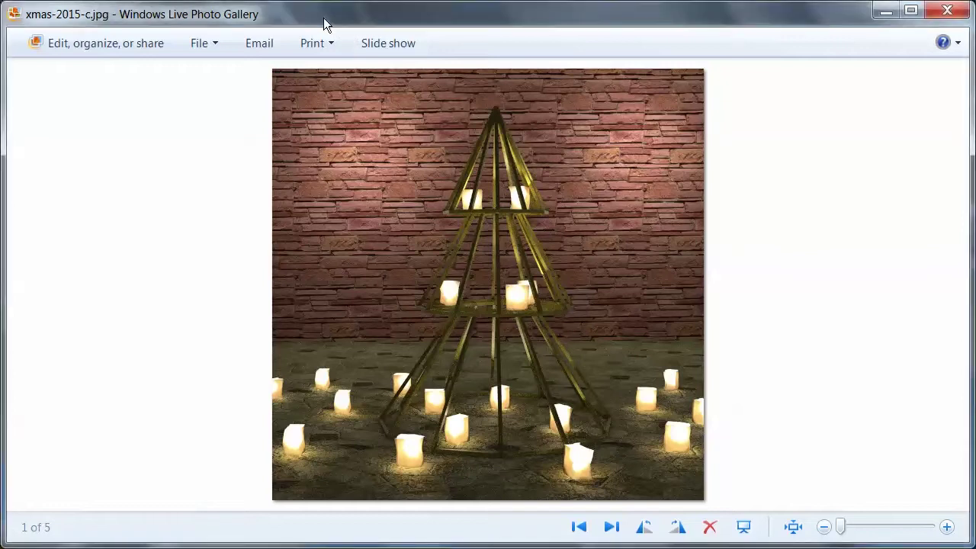
Step: Drag the Photo Gallery render window down to uncover XMAS 2015 2 explained.skp in SketchUp
mouse_move(323, 17)
left_mouse_down()
mouse_move(407, 169)
mouse_move(473, 379)
mouse_move(503, 548)
left_mouse_up()
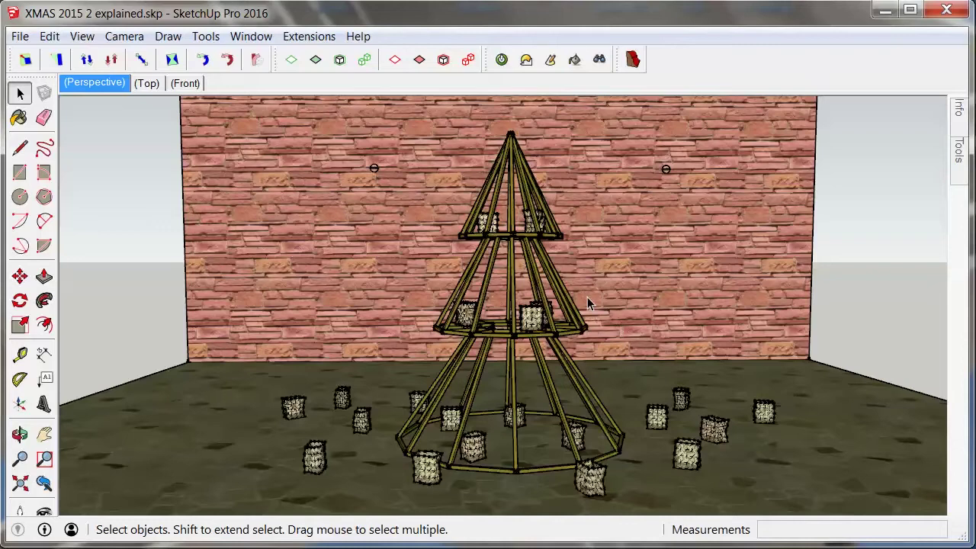
middle_click_drag(622, 290, 444, 270)
scroll(519, 282, "down", 6)
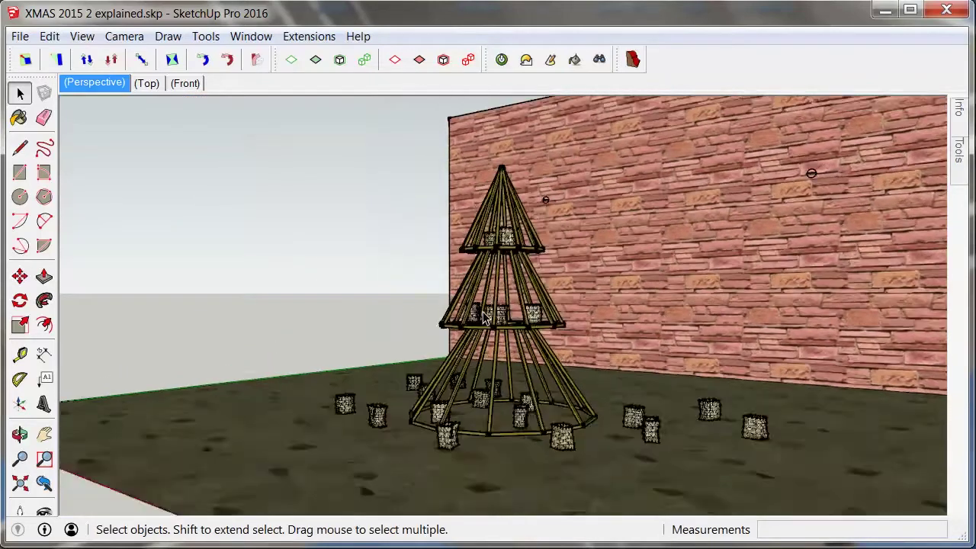
middle_click_drag(526, 279, 533, 304)
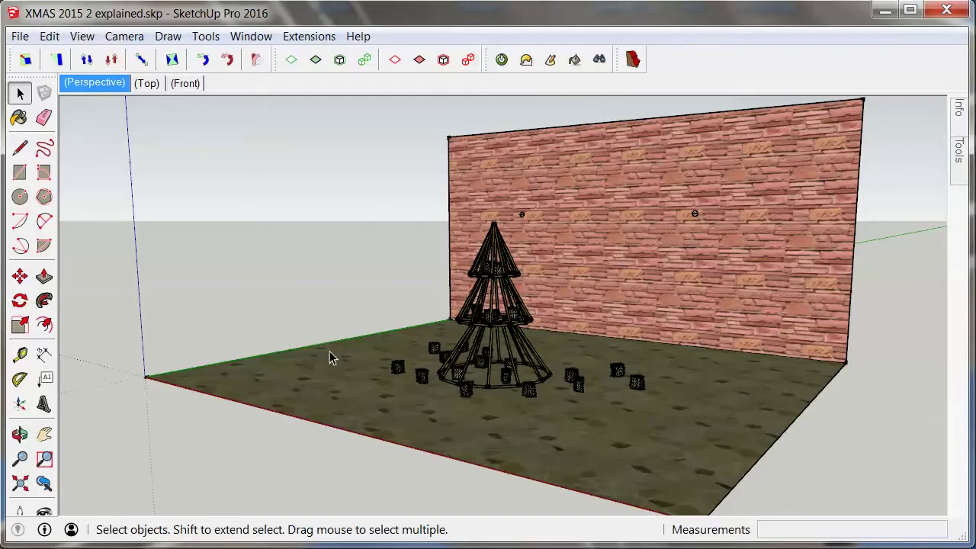
middle_click_drag(331, 355, 402, 420)
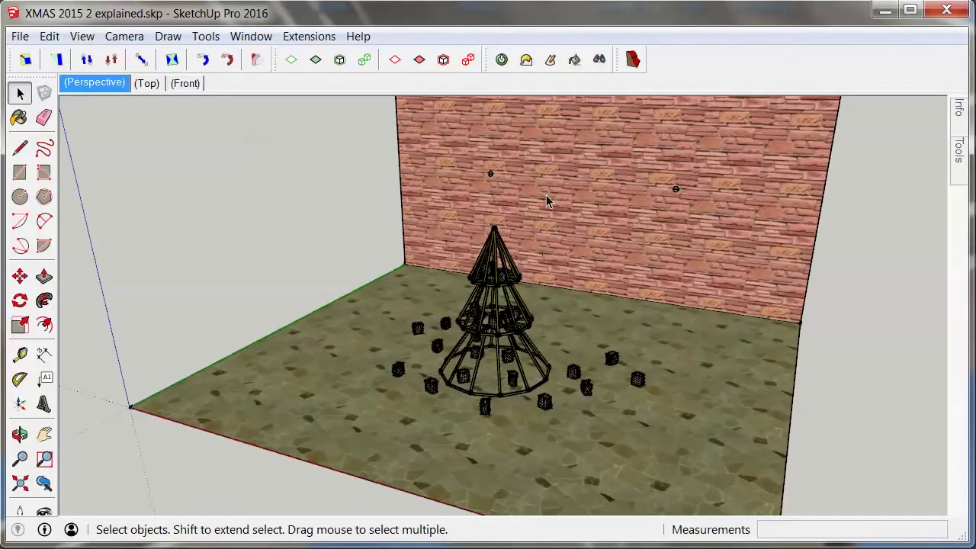
scroll(602, 206, "up", 8)
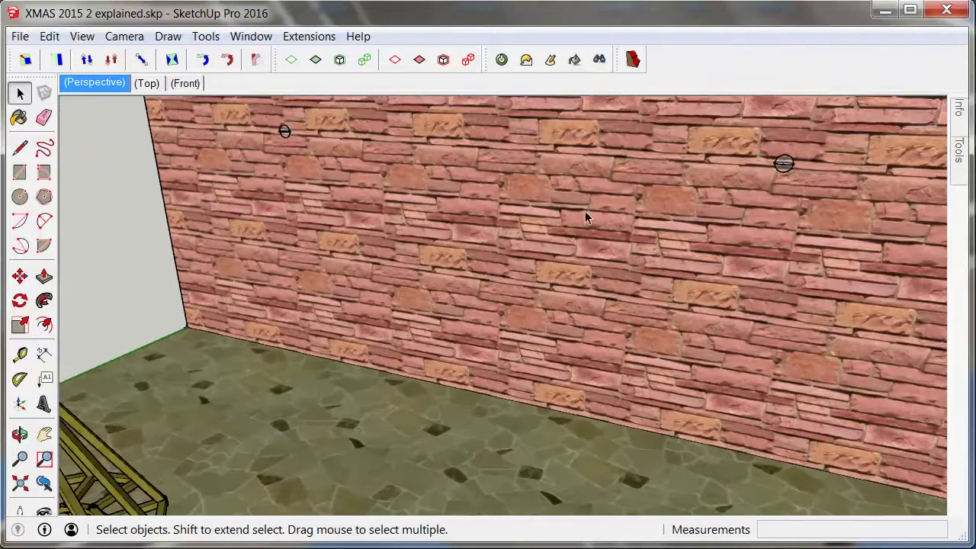
middle_click_drag(552, 221, 394, 397)
scroll(549, 210, "up", 3)
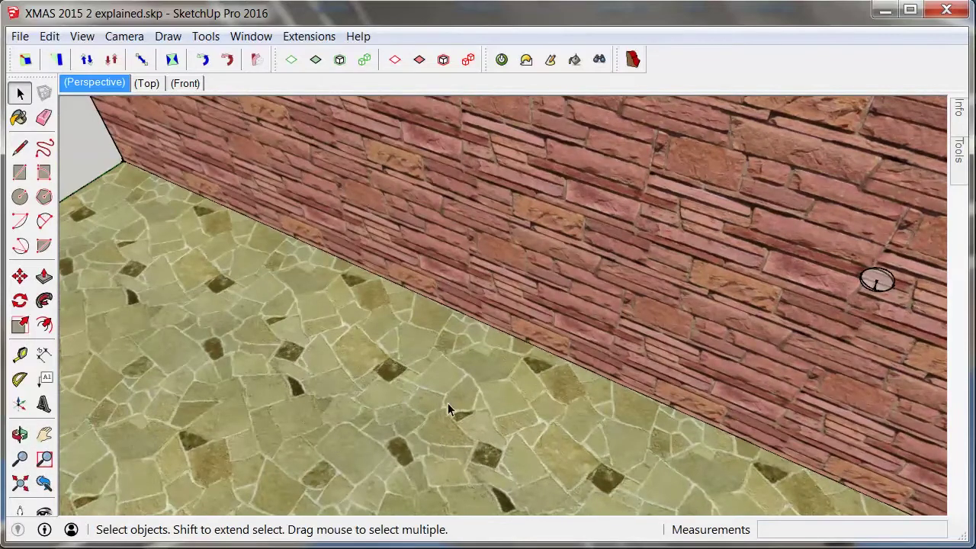
scroll(500, 335, "down", 5)
middle_click_drag(410, 393, 258, 149)
left_click(103, 83)
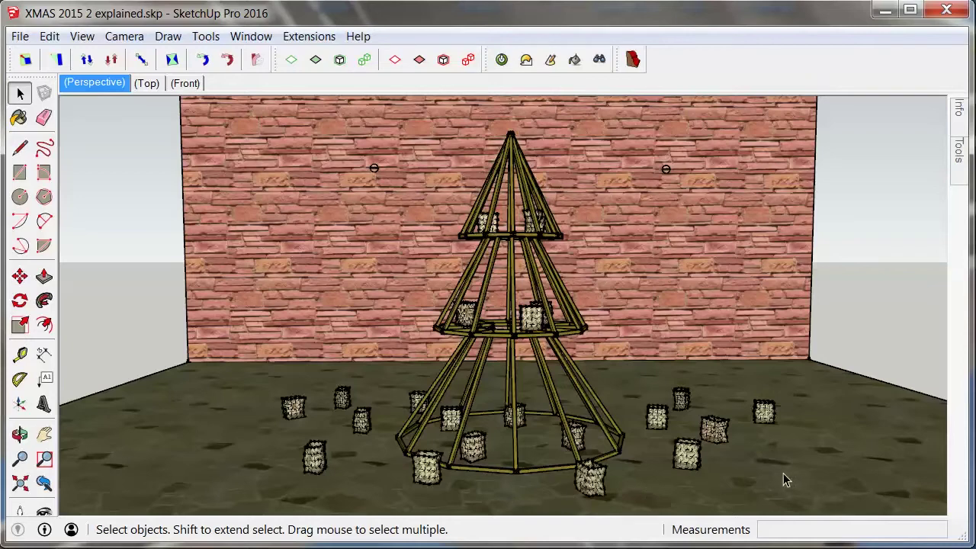
Step: Look down on the stone floor, then level the view on the wall and tree
scroll(633, 428, "down", 3)
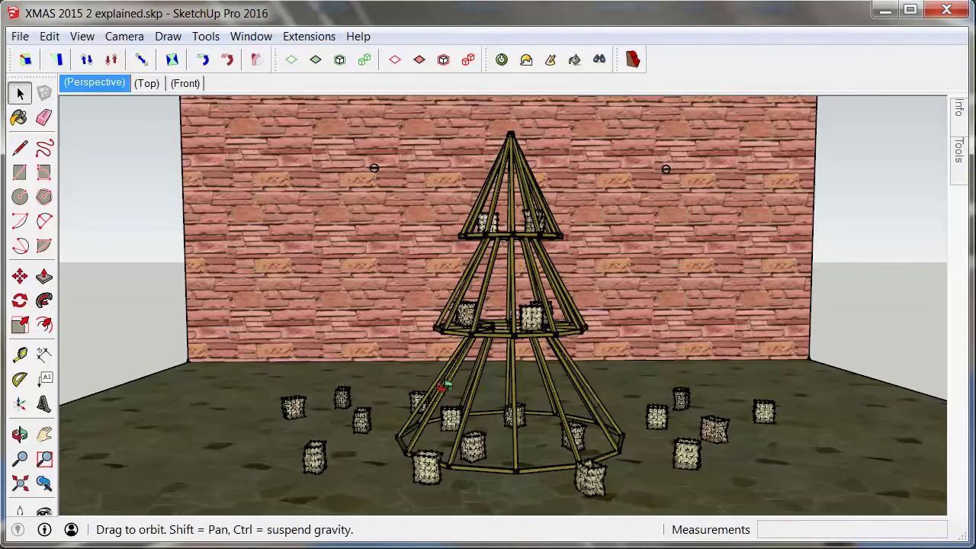
middle_click_drag(633, 429, 326, 533)
scroll(337, 457, "up", 6)
scroll(358, 362, "up", 3)
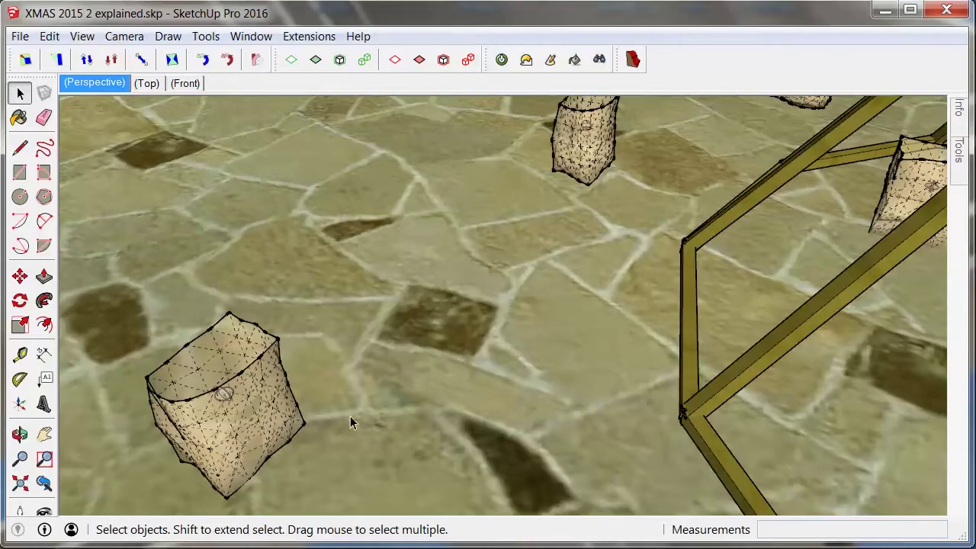
scroll(455, 334, "down", 8)
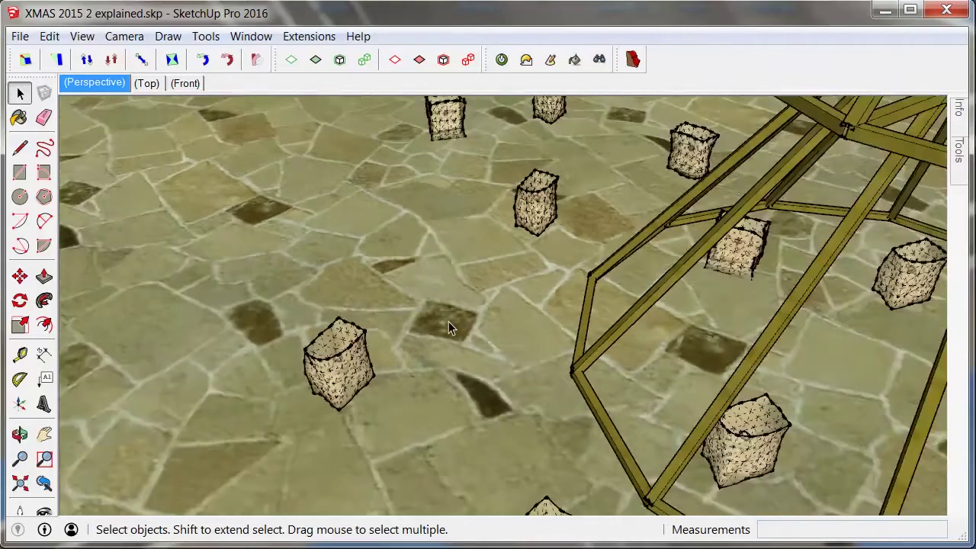
middle_click_drag(397, 326, 565, 264)
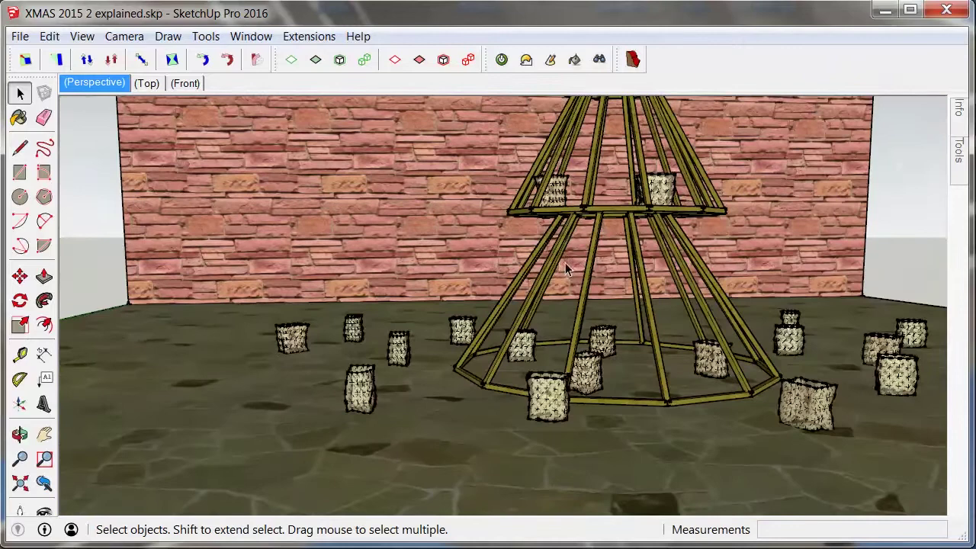
Step: Return to the saved Perspective scene and orbit around the tree from the left
left_click(83, 83)
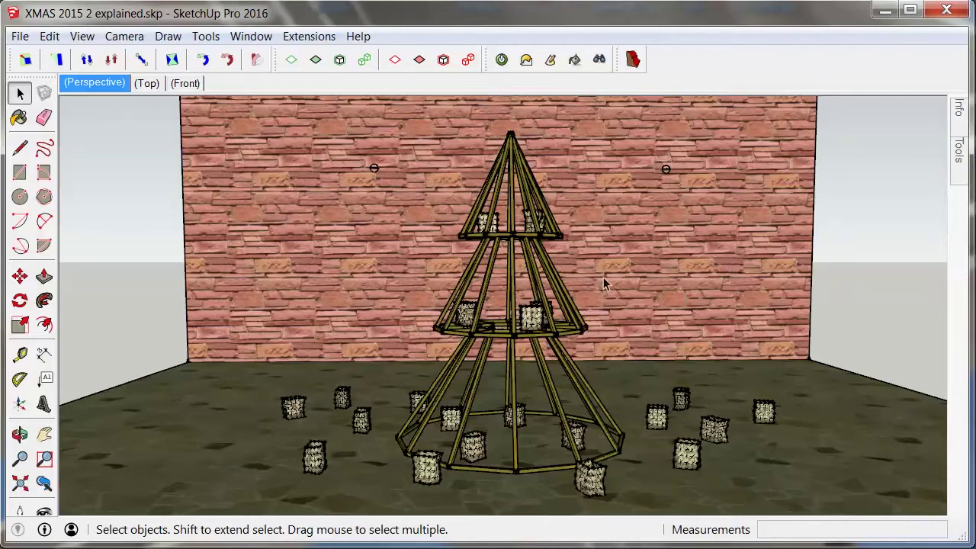
middle_click_drag(608, 262, 447, 99)
scroll(514, 210, "up", 5)
middle_click_drag(524, 294, 544, 407)
scroll(534, 383, "down", 2)
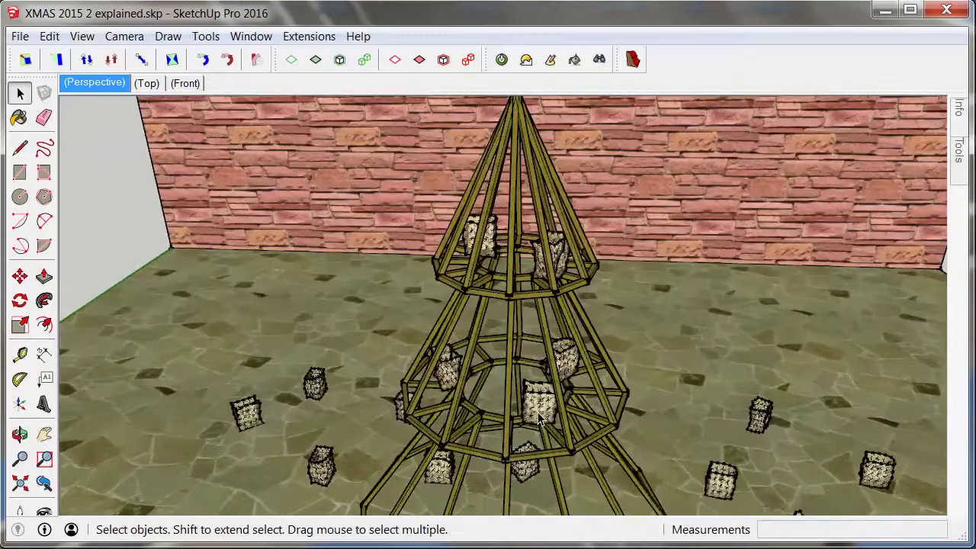
scroll(546, 410, "up", 4)
scroll(538, 406, "up", 1)
Step: Circle the base of the tree frame to see the lanterns inside it
middle_click_drag(538, 373, 530, 393)
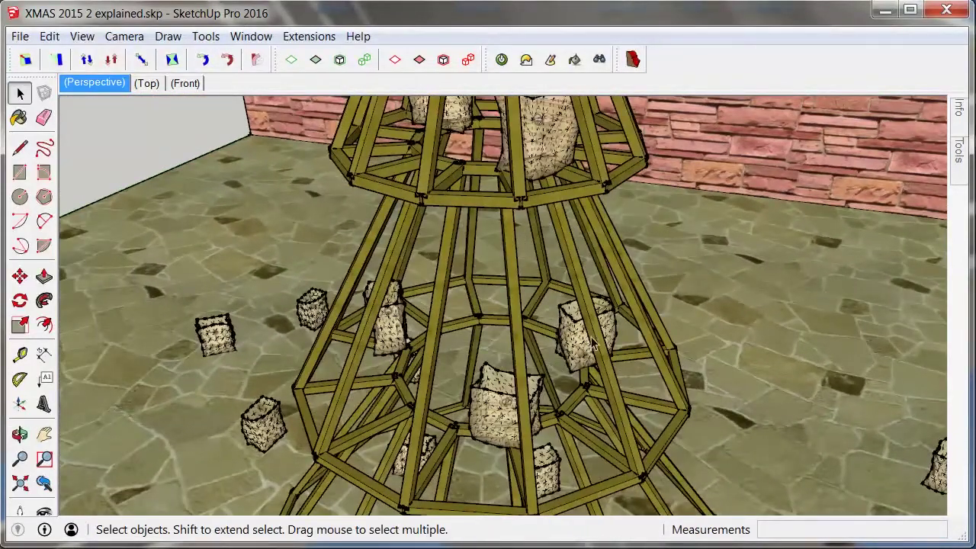
scroll(498, 253, "down", 5)
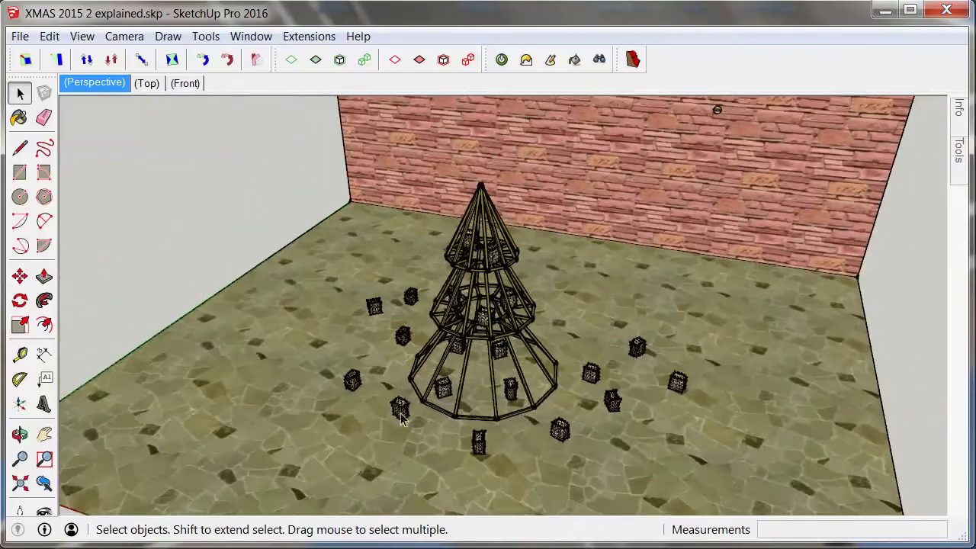
scroll(398, 420, "up", 5)
scroll(398, 420, "up", 3)
middle_click_drag(440, 318, 414, 394)
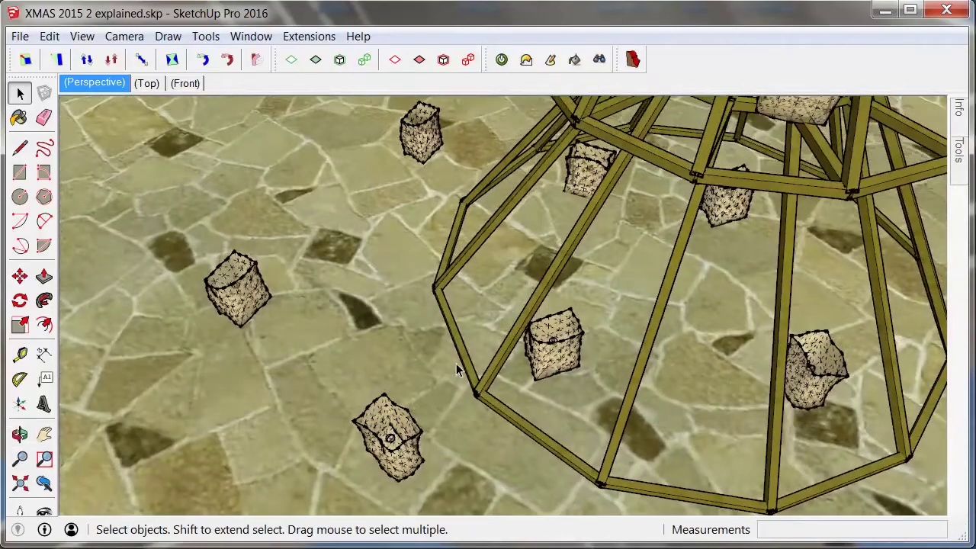
scroll(456, 363, "down", 2)
scroll(414, 420, "up", 5)
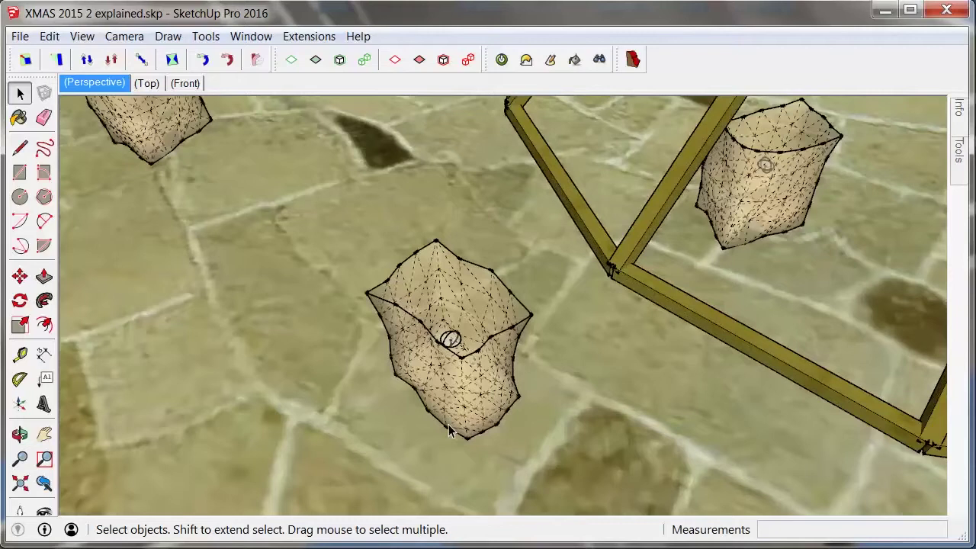
mouse_move(484, 377)
middle_mouse_down()
mouse_move(469, 375)
mouse_move(474, 386)
middle_mouse_up()
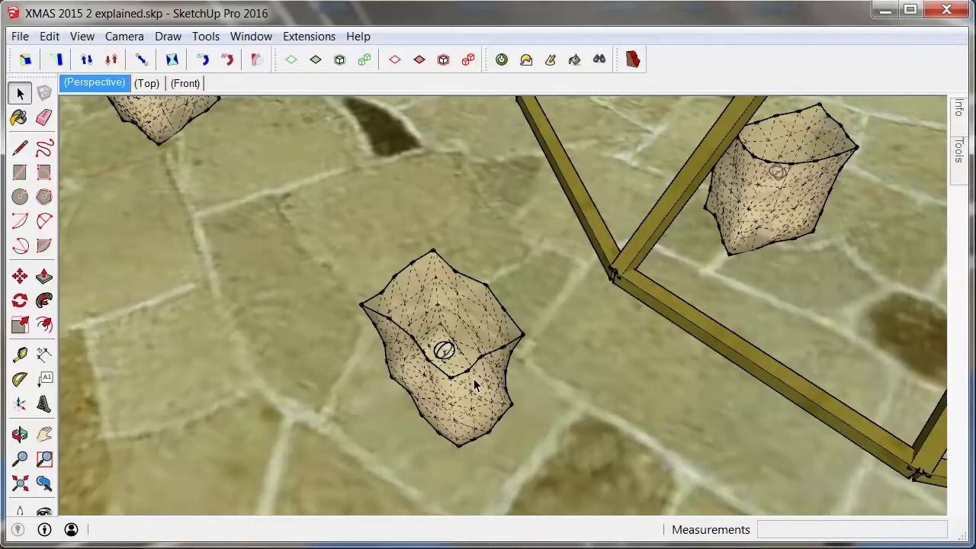
Step: Inspect a crumpled paper-bag lantern up close, including from above
middle_click_drag(449, 408, 511, 249)
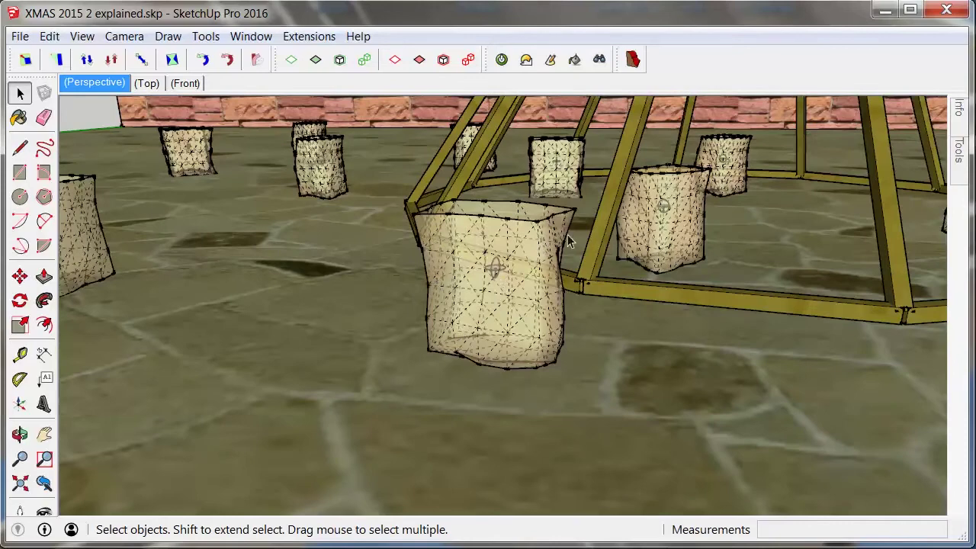
middle_click_drag(619, 276, 567, 333)
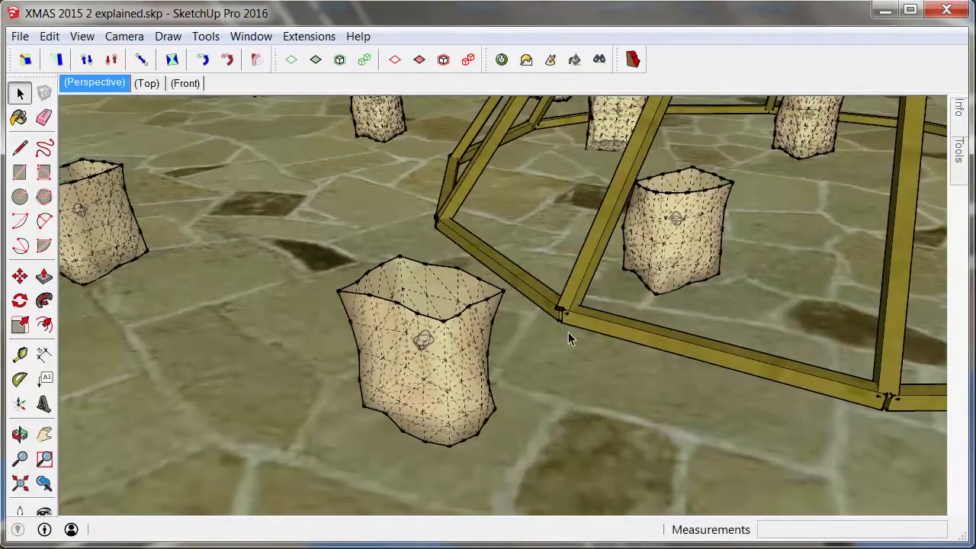
mouse_move(495, 305)
middle_mouse_down()
mouse_move(525, 257)
mouse_move(500, 316)
middle_mouse_up()
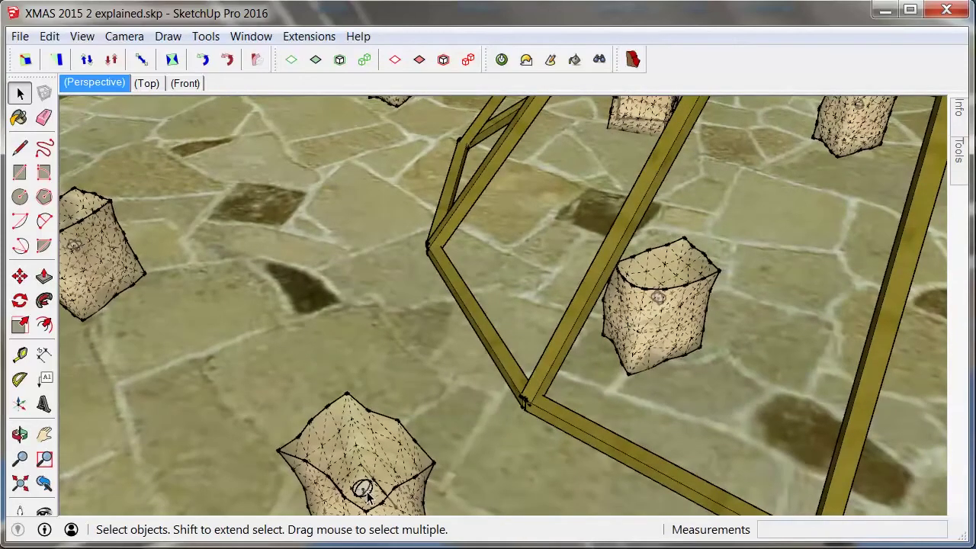
scroll(367, 494, "down", 4)
scroll(404, 434, "up", 4)
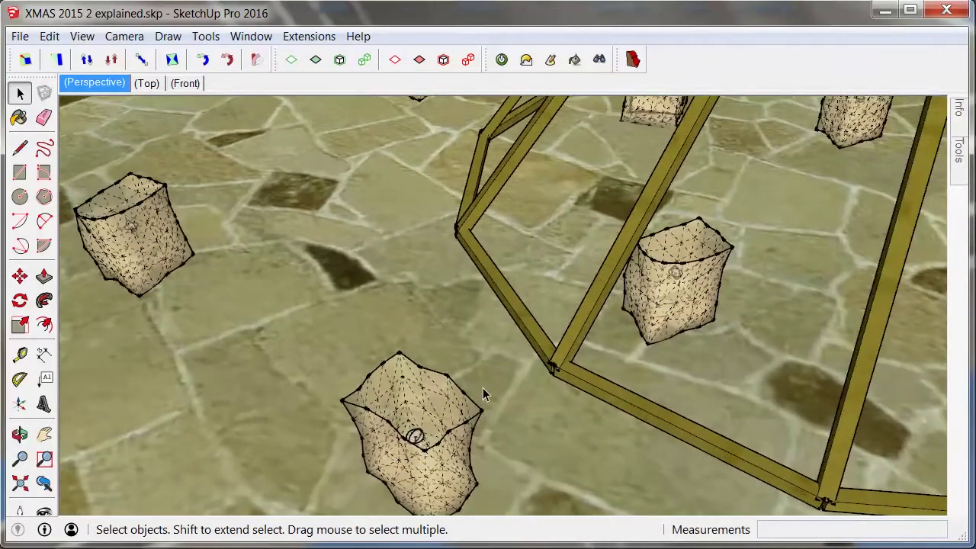
scroll(482, 388, "down", 6)
Step: Pull back to a low side view of the whole walled scene
middle_click_drag(371, 353, 580, 421)
scroll(579, 420, "down", 3)
scroll(557, 243, "up", 5)
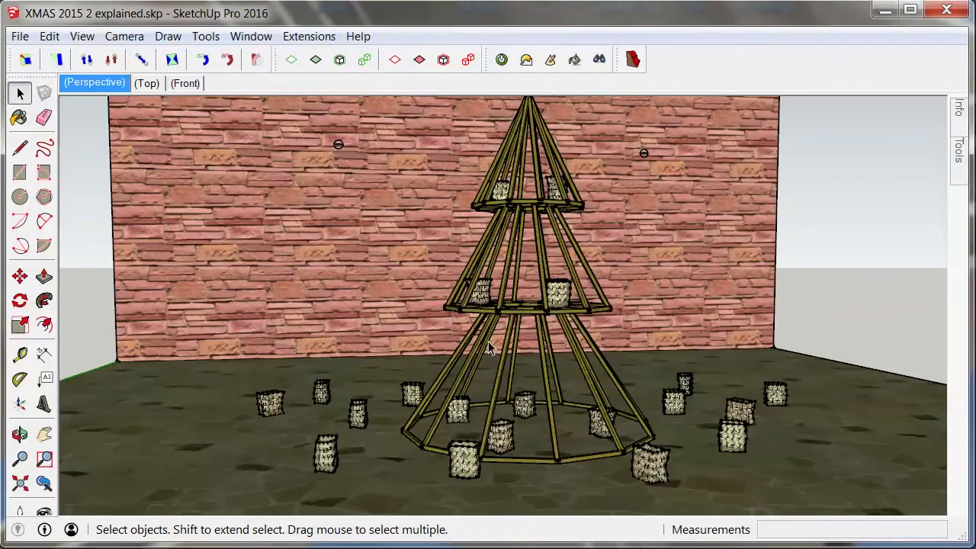
scroll(458, 335, "down", 6)
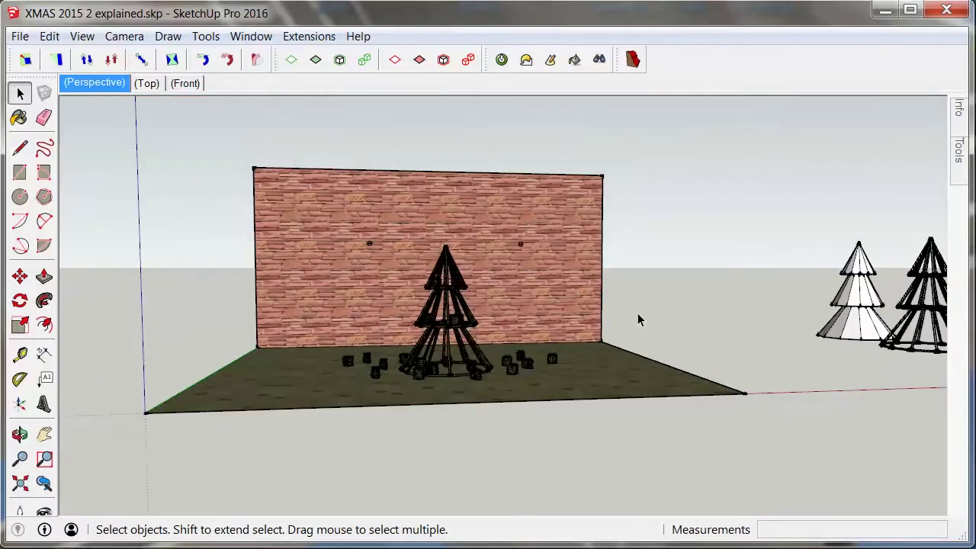
Step: Draw a small rectangle on the ground beside the stone floor
middle_click_drag(637, 314, 670, 466)
scroll(570, 359, "down", 2)
scroll(669, 466, "up", 2)
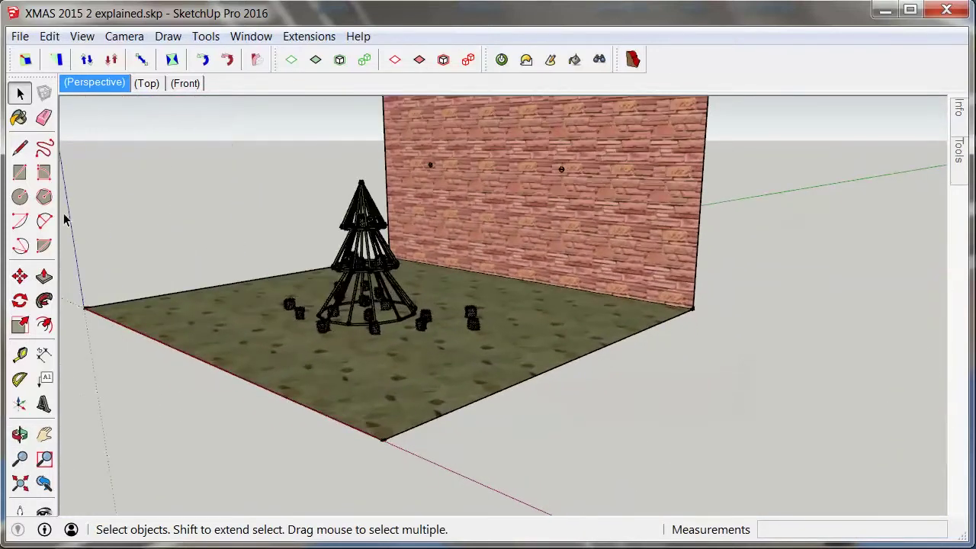
left_click(20, 173)
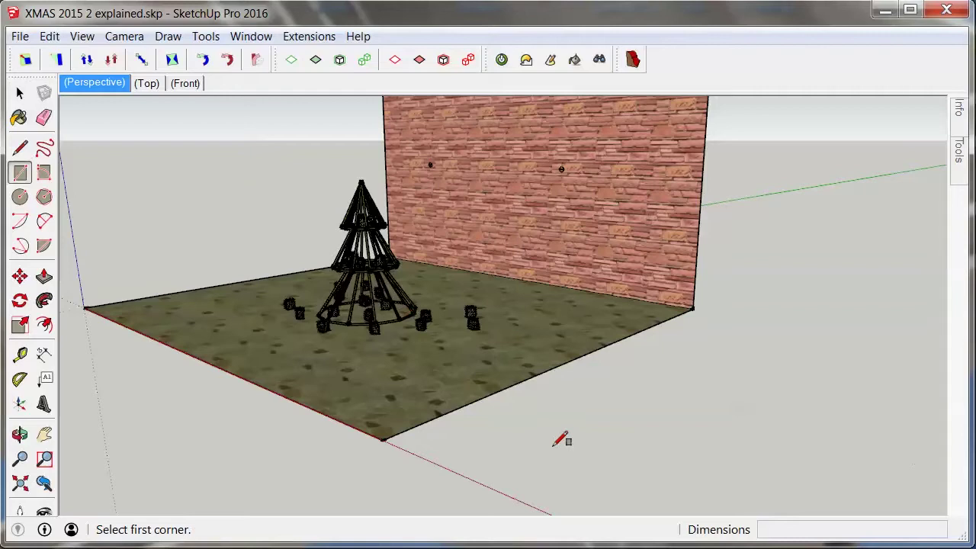
left_click(555, 444)
scroll(595, 434, "up", 1)
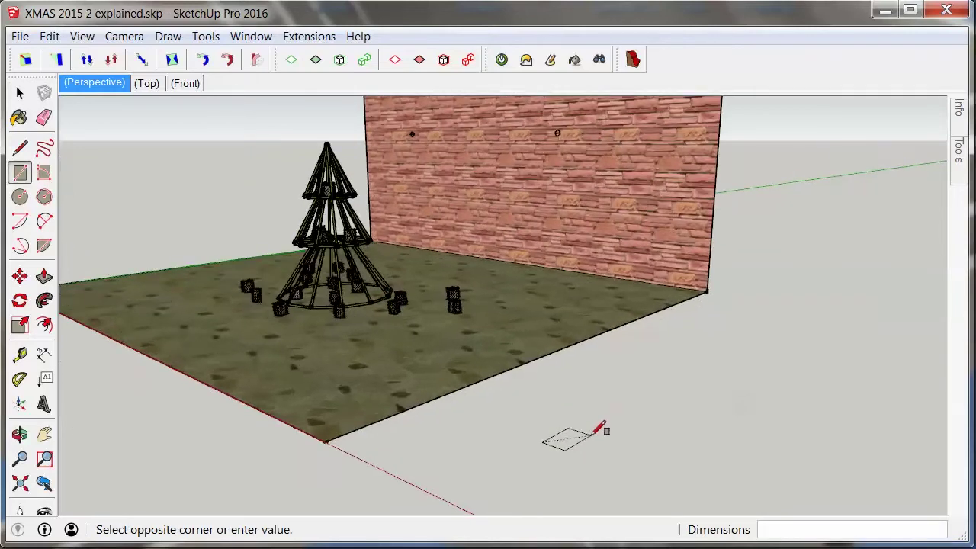
scroll(594, 433, "up", 2)
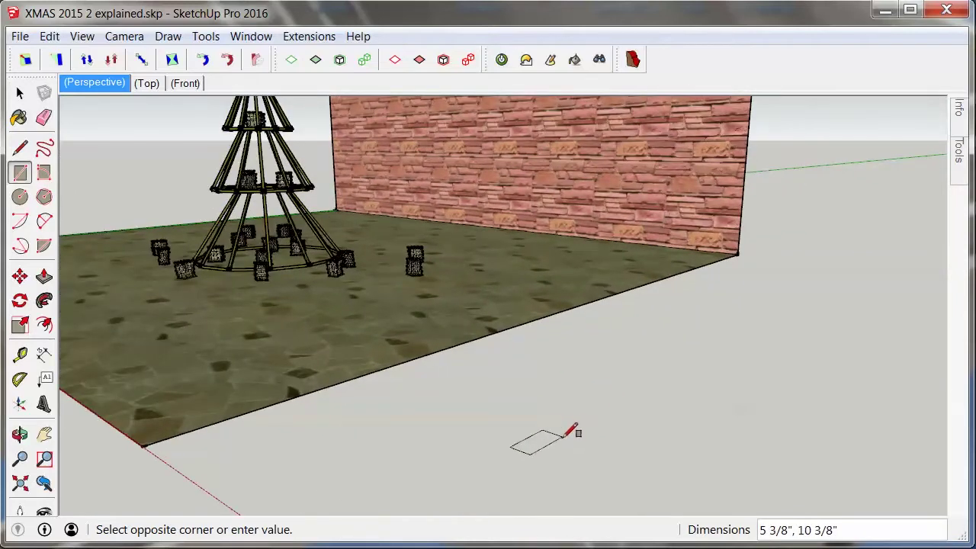
left_click(564, 436)
Step: Push/pull the rectangle up into a box 10 7/8" tall
key("p")
left_click_drag(536, 445, 538, 394)
middle_click_drag(579, 409, 580, 409)
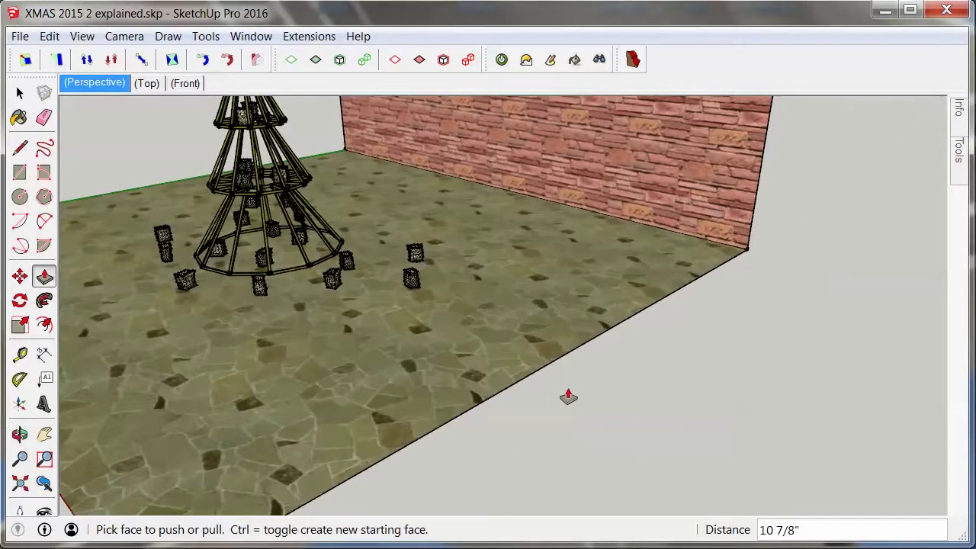
scroll(525, 442, "down", 4)
scroll(525, 442, "up", 8)
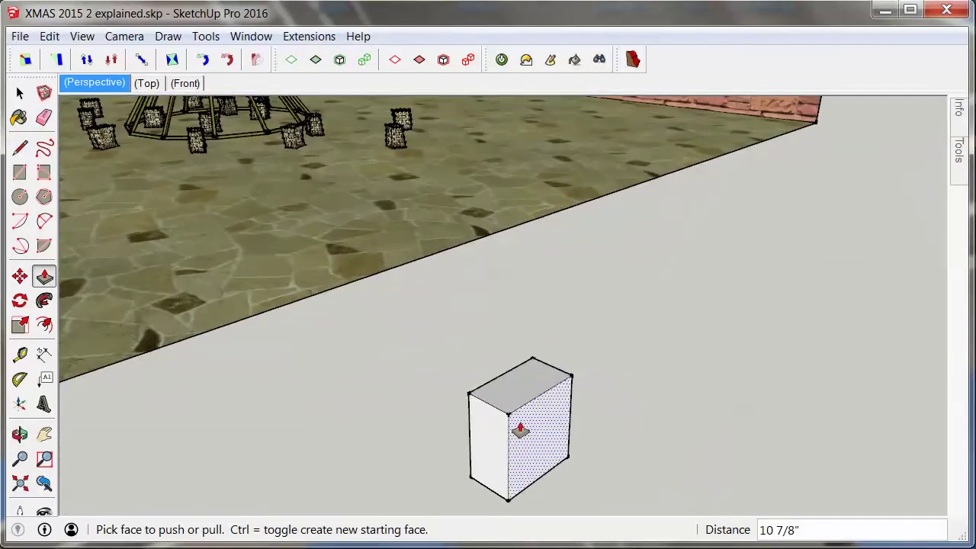
Step: Delete the box's top face and check the open top from another angle
key("space")
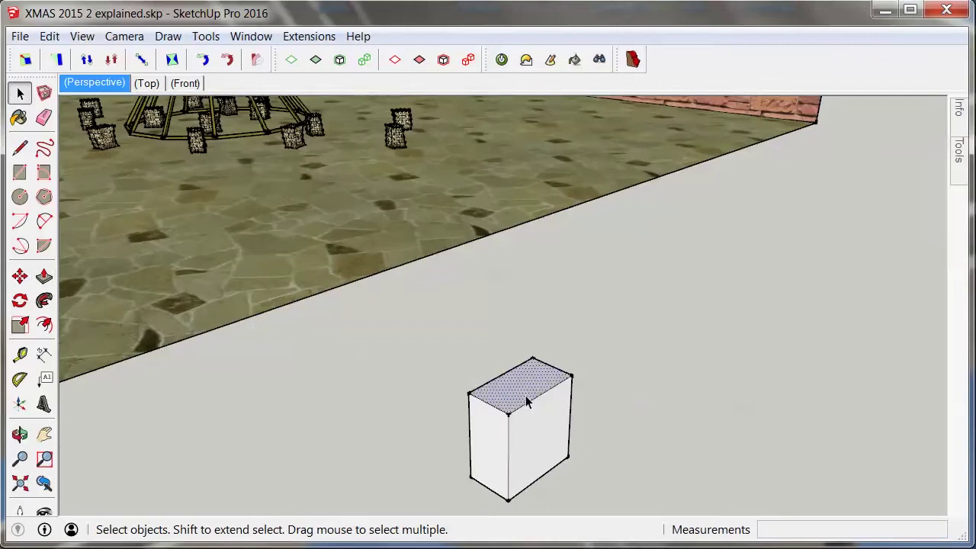
key("Delete")
middle_click_drag(489, 314, 483, 164)
middle_click_drag(518, 445, 485, 345)
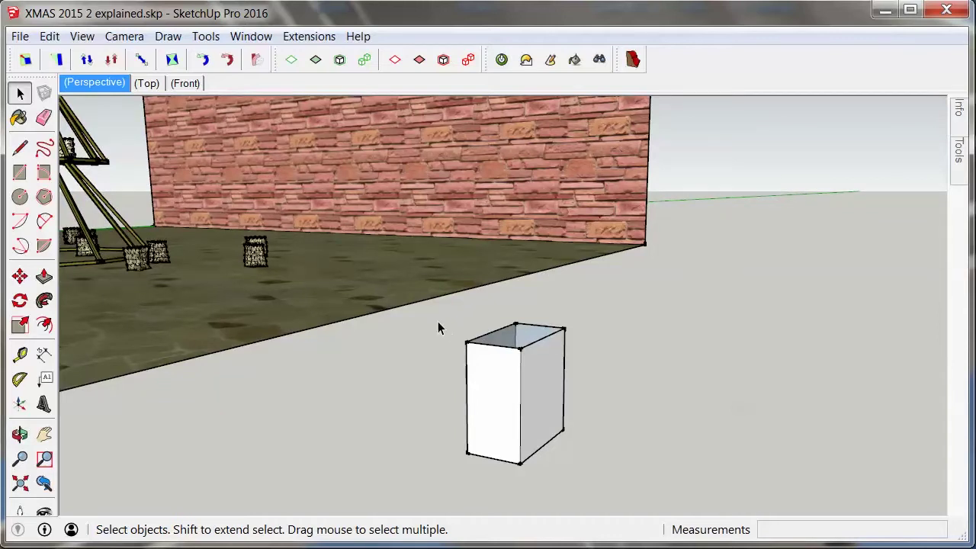
Step: Select the whole box, all its faces and edges
left_click(309, 38)
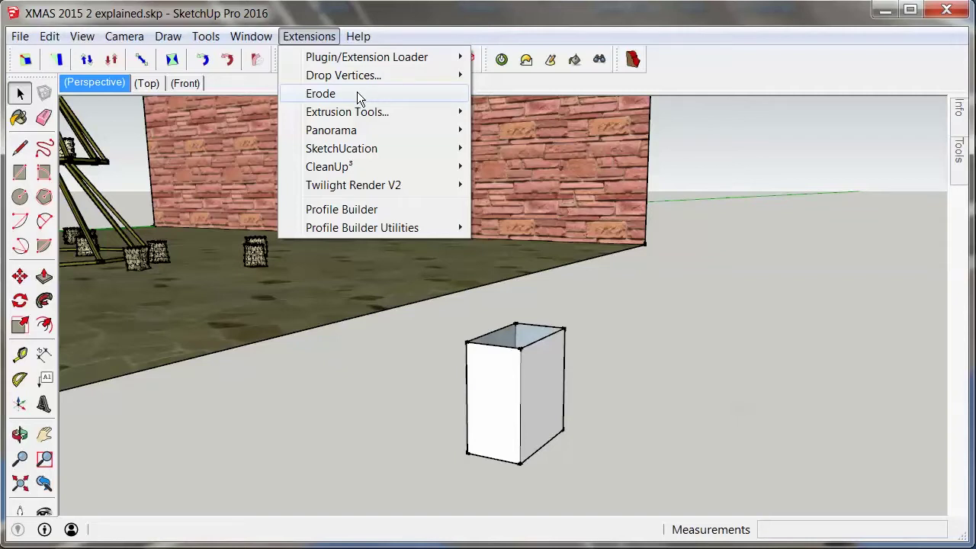
left_click(479, 370)
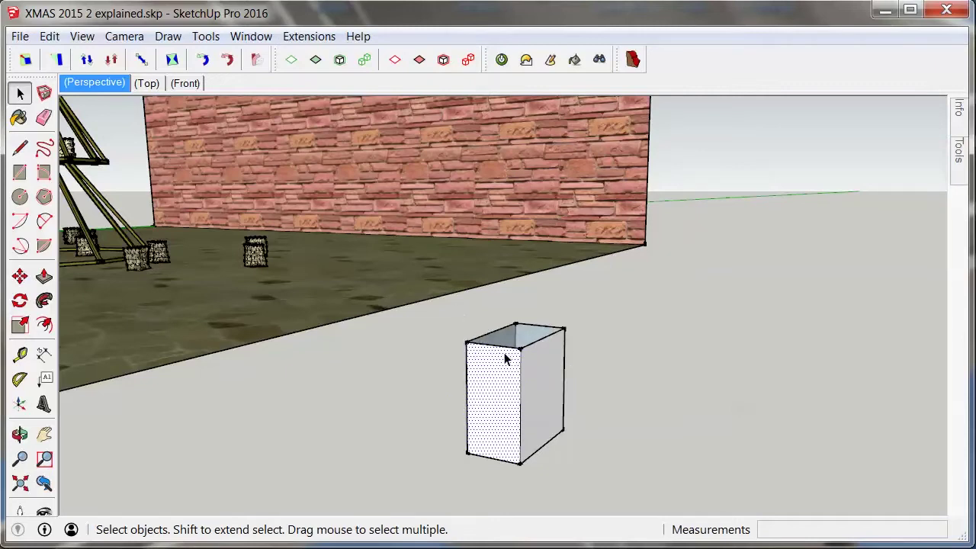
left_click(449, 325)
left_click_drag(443, 308, 602, 485)
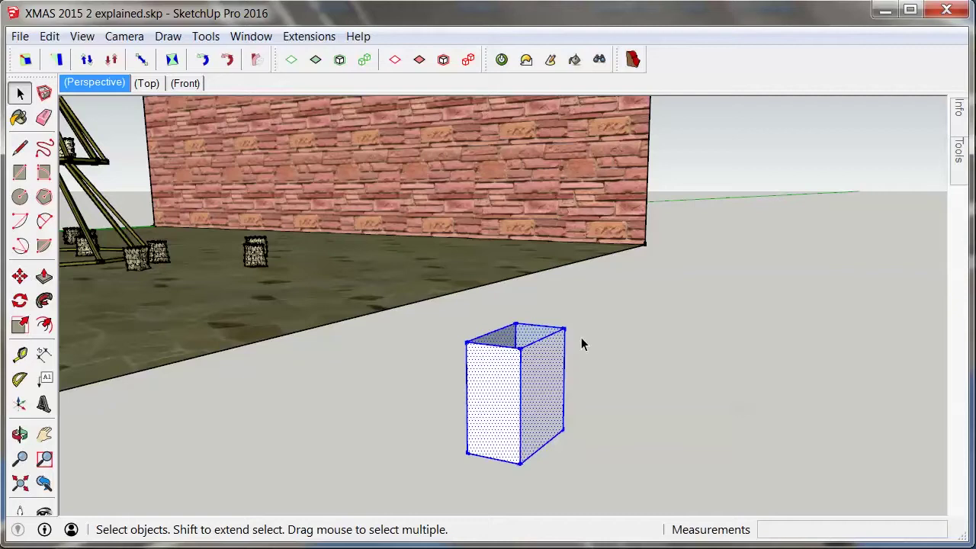
Step: Run Extensions > Erode on the box with Iterations 2 and Pointyness 0.5
left_click(309, 37)
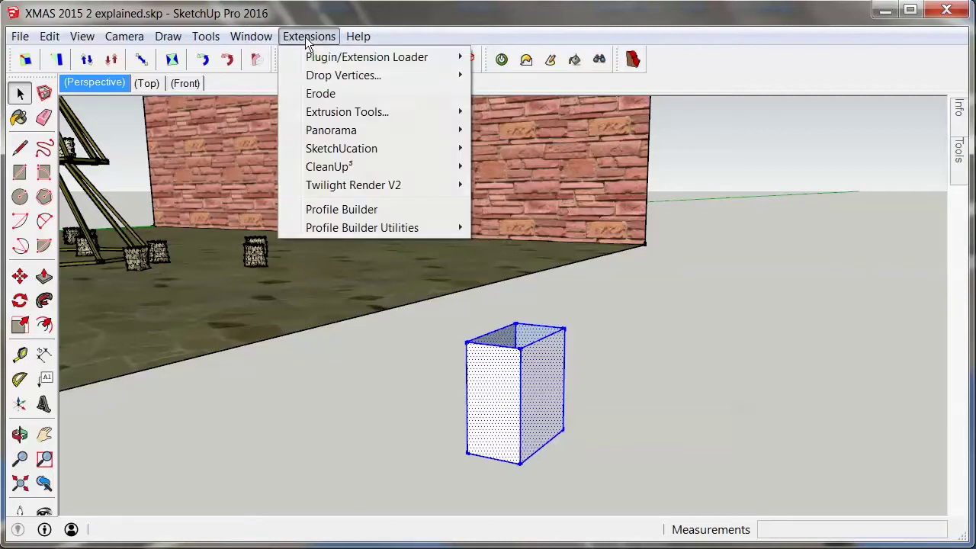
left_click(362, 92)
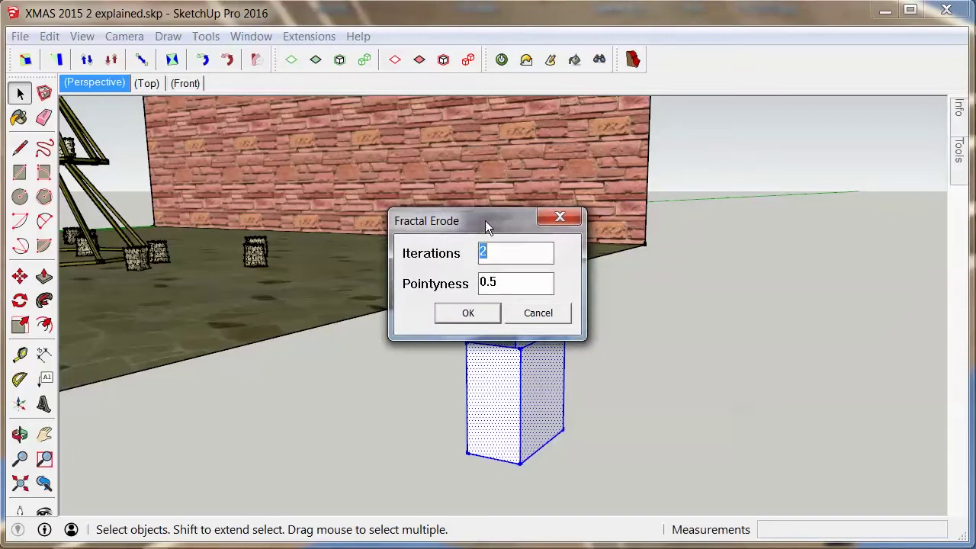
left_click_drag(484, 220, 357, 191)
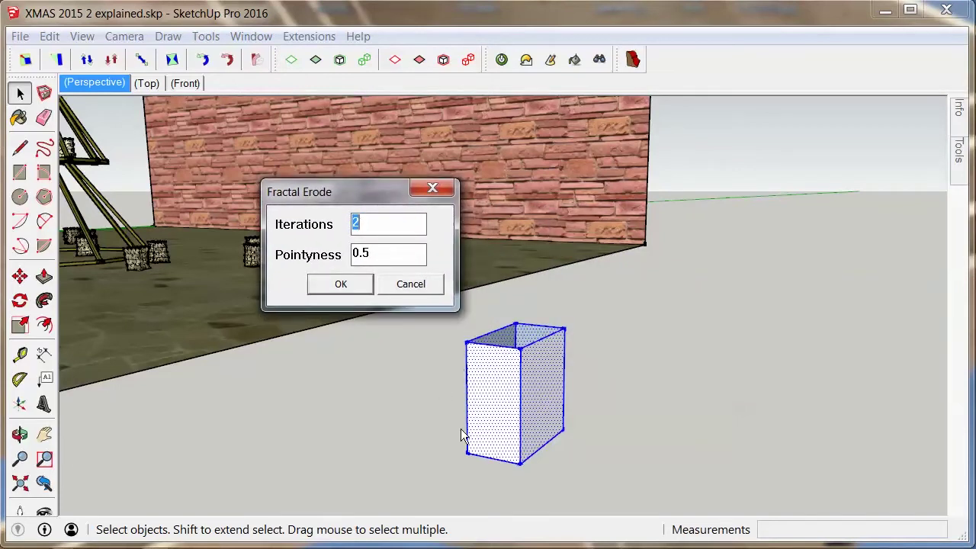
left_click(336, 285)
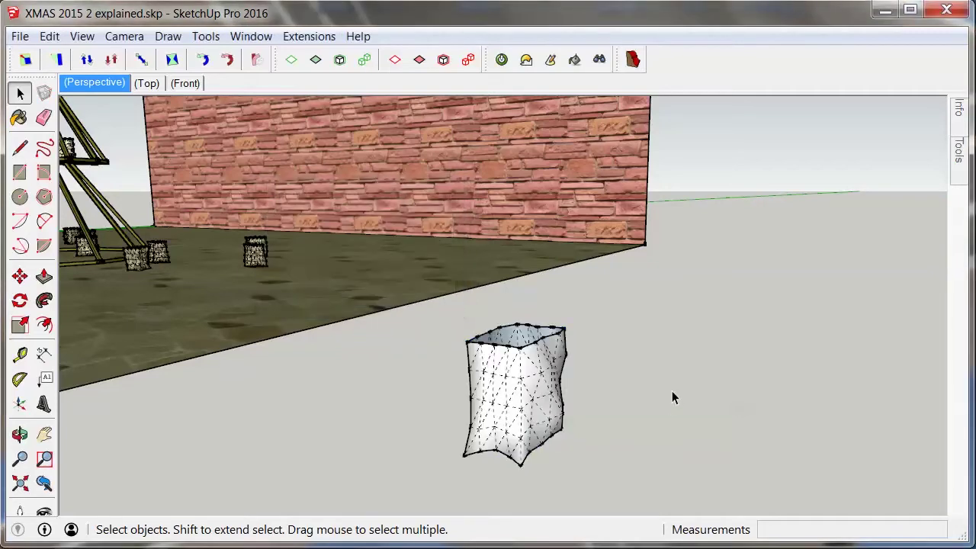
middle_click_drag(672, 392, 600, 383)
mouse_move(600, 384)
left_mouse_down()
mouse_move(480, 355)
mouse_move(485, 338)
mouse_move(544, 347)
mouse_move(634, 388)
mouse_move(543, 452)
mouse_move(549, 386)
mouse_move(591, 374)
left_mouse_up()
Step: Inspect the eroded box, then undo the erosion and reselect the plain box
key("space")
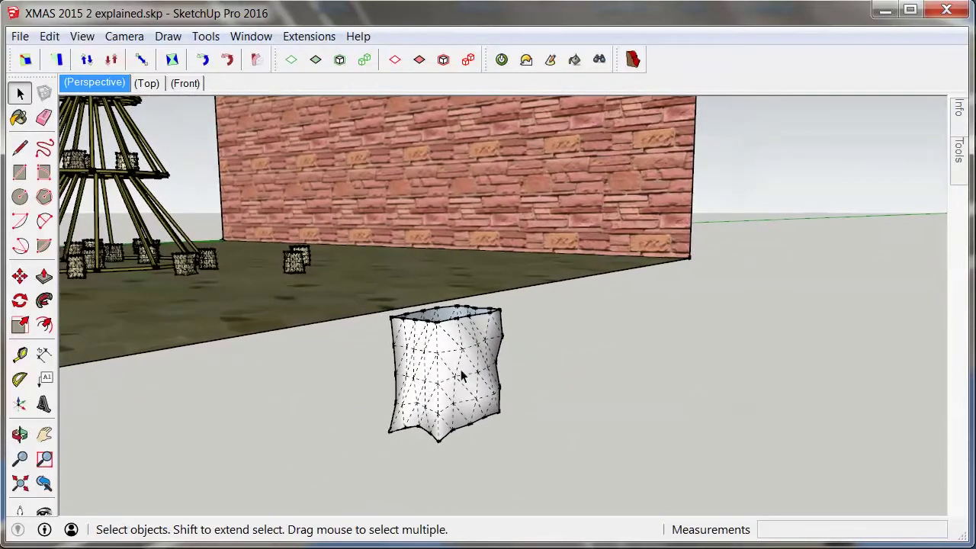
middle_click_drag(467, 434, 343, 369)
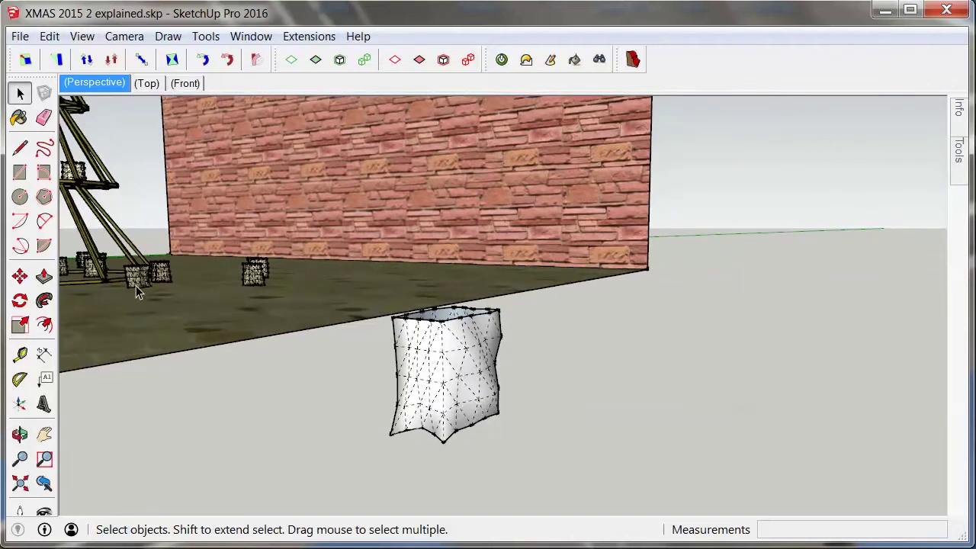
middle_click_drag(407, 383, 587, 325)
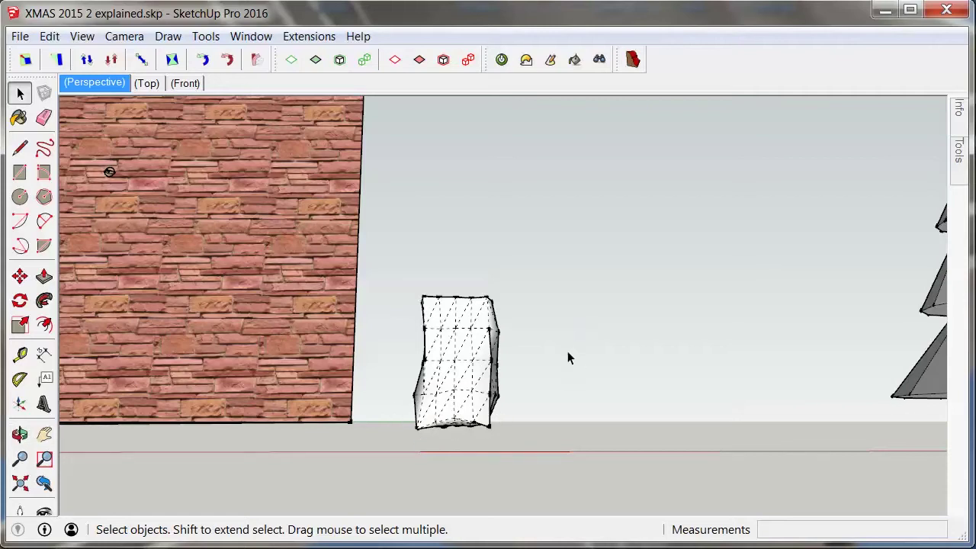
key("ctrl+z")
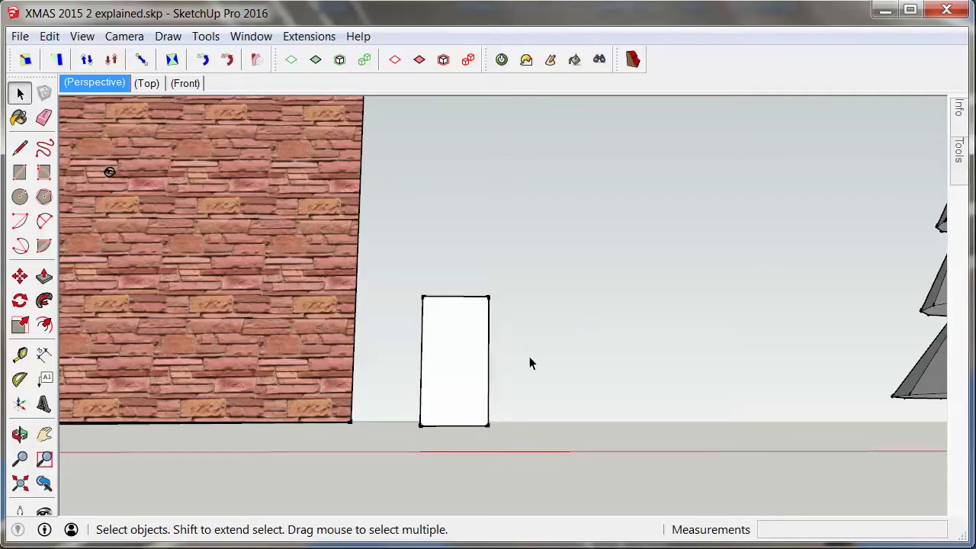
left_click_drag(529, 358, 403, 276)
middle_click_drag(609, 281, 424, 303)
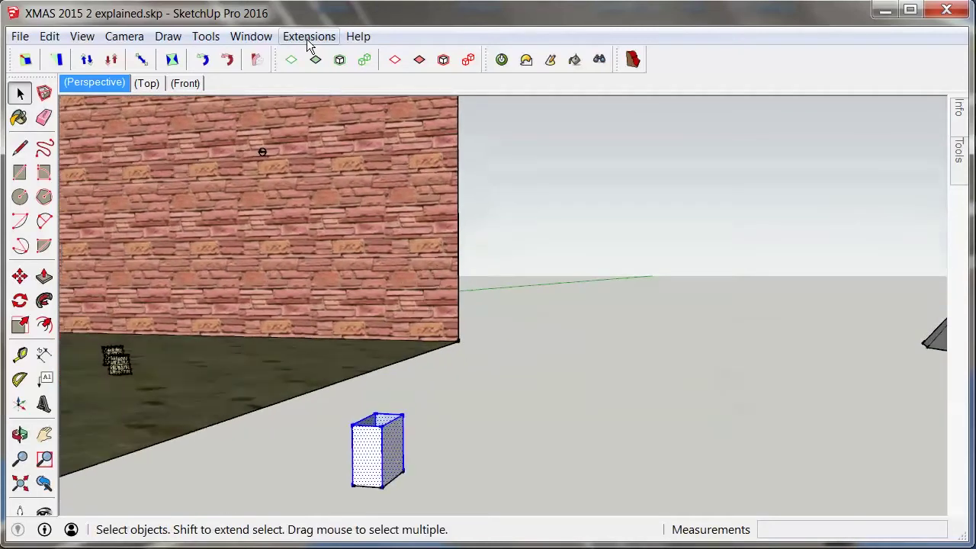
Step: Rerun Erode with the same settings, crumpling the box into a paper bag
left_click(305, 37)
left_click(320, 93)
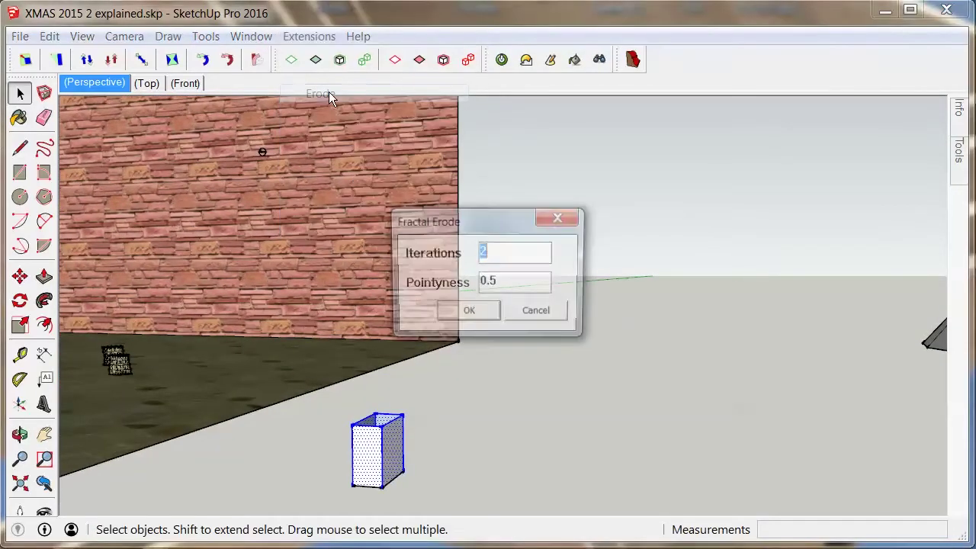
left_click(461, 313)
middle_click_drag(448, 418, 541, 306)
scroll(379, 430, "up", 4)
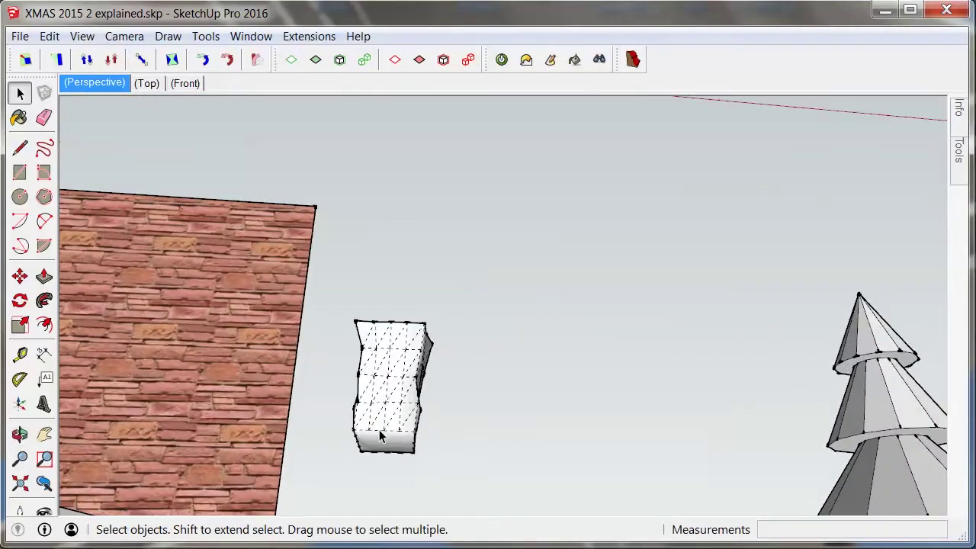
Step: Orbit and zoom around the eroded box and the wire tree
middle_click_drag(383, 446, 329, 416)
scroll(512, 401, "down", 5)
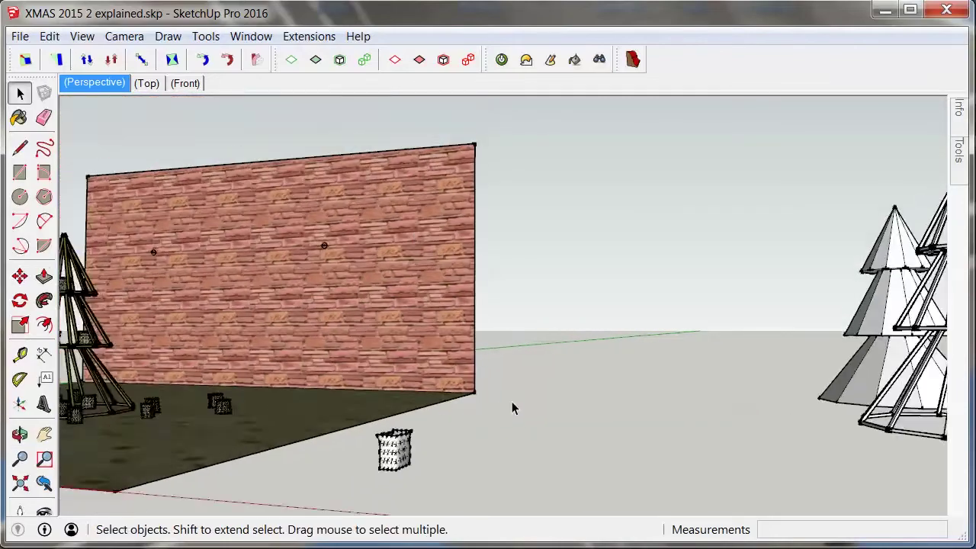
scroll(274, 425, "up", 3)
scroll(275, 425, "up", 6)
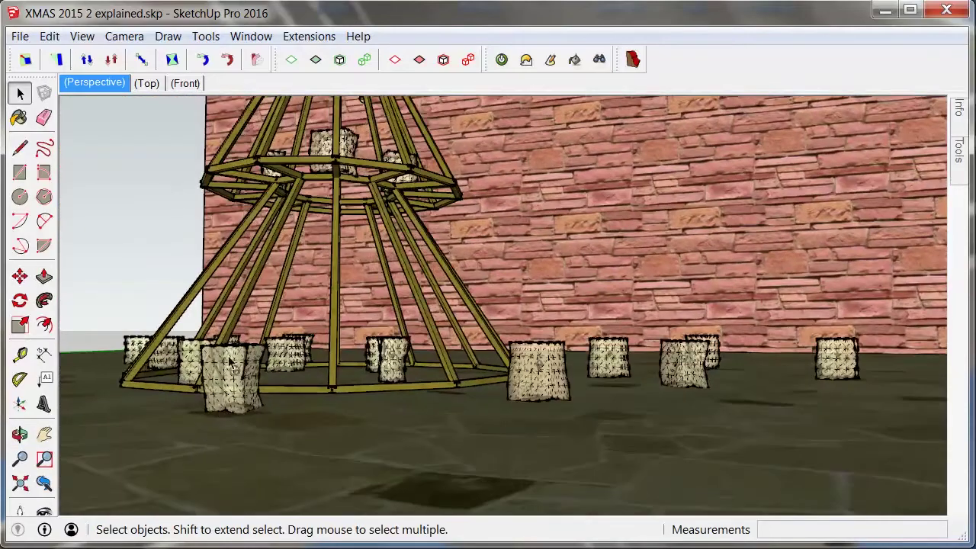
middle_click_drag(221, 430, 405, 422)
scroll(664, 439, "up", 6)
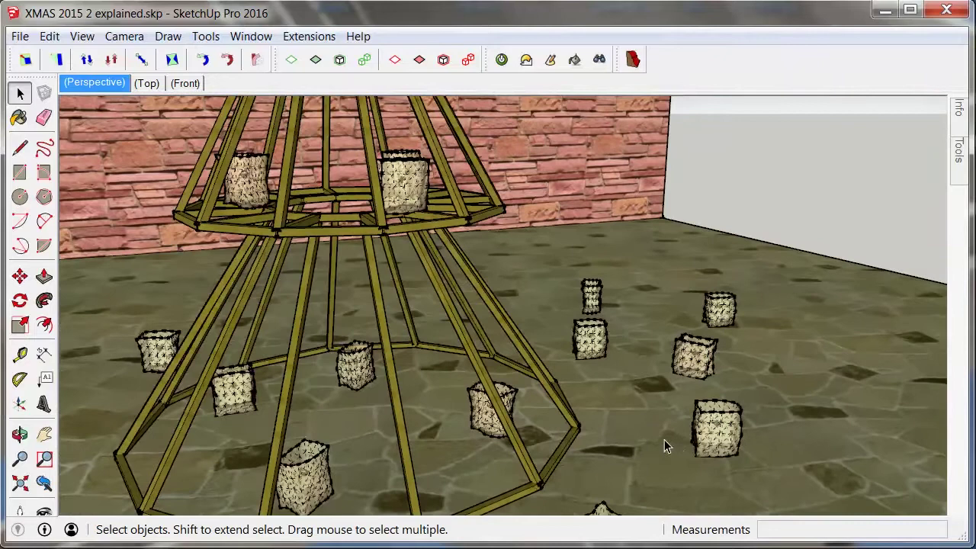
scroll(716, 464, "up", 5)
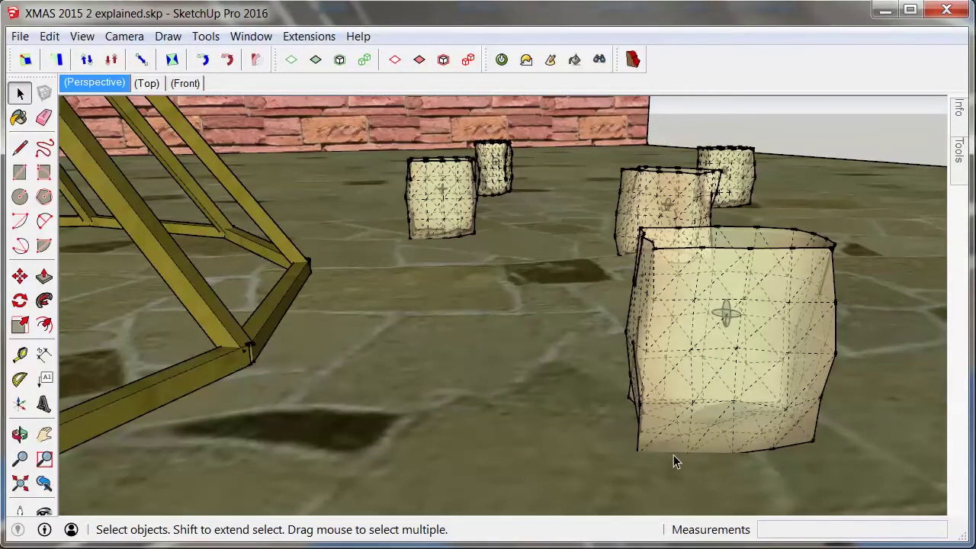
scroll(553, 339, "down", 8)
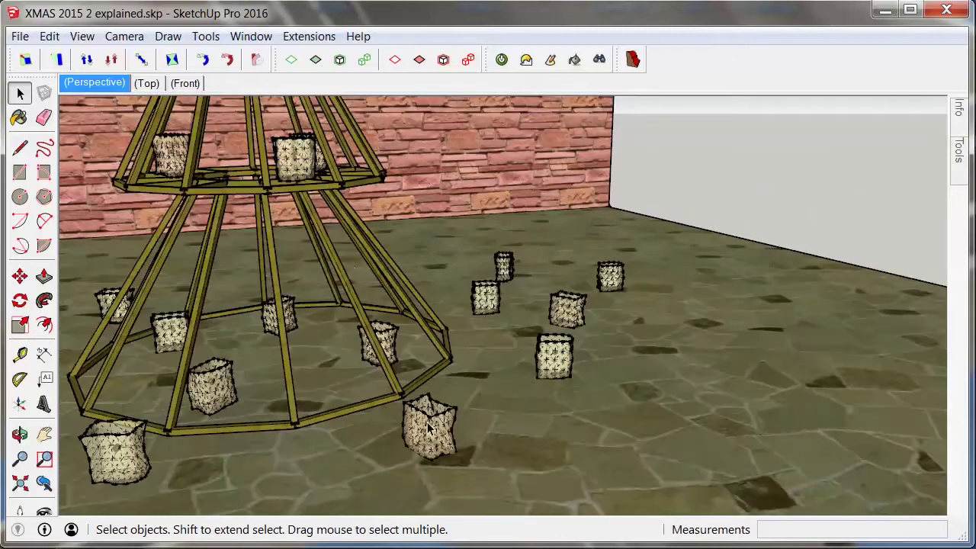
scroll(305, 158, "up", 3)
Step: Look down over the tree and stone floor, then undock the Twilight Render toolbar
middle_click_drag(305, 160, 313, 239)
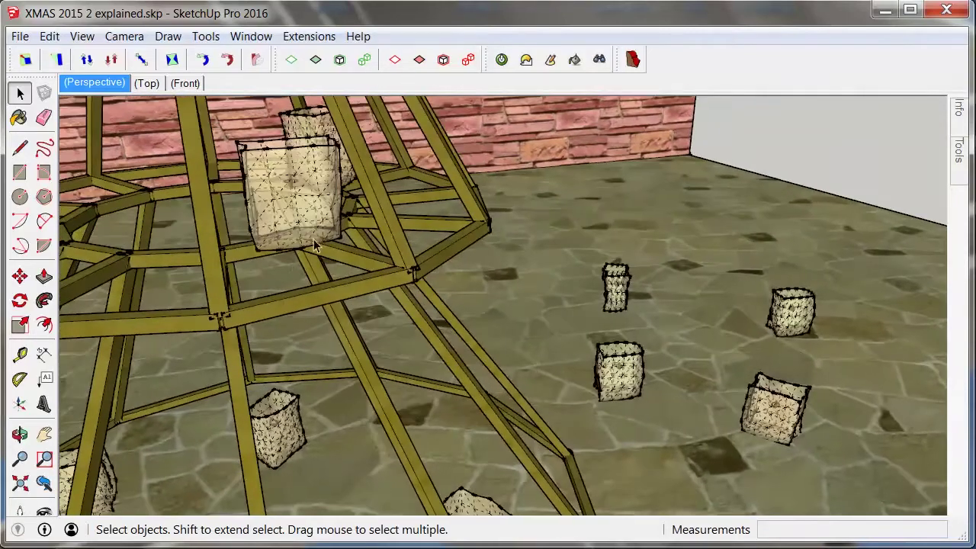
scroll(358, 290, "down", 6)
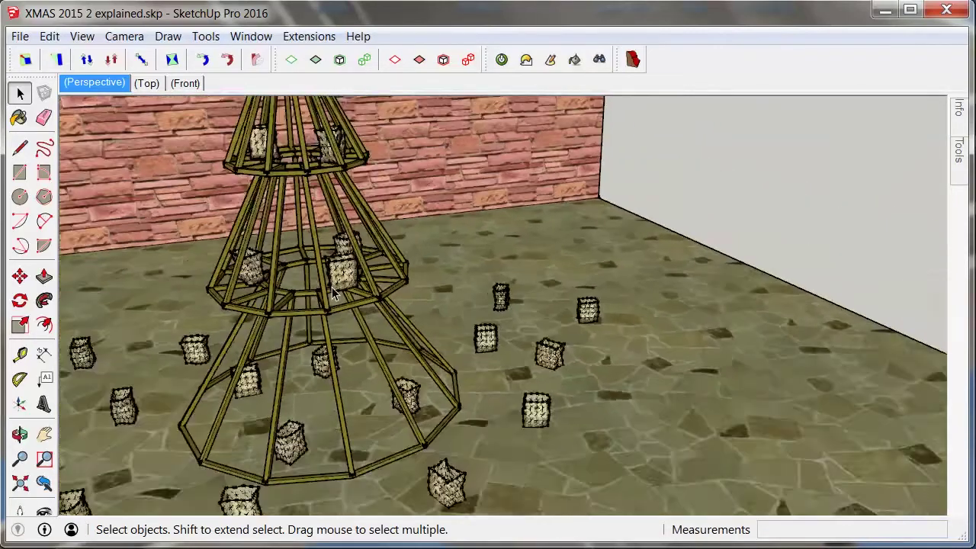
middle_click_drag(449, 324, 644, 132)
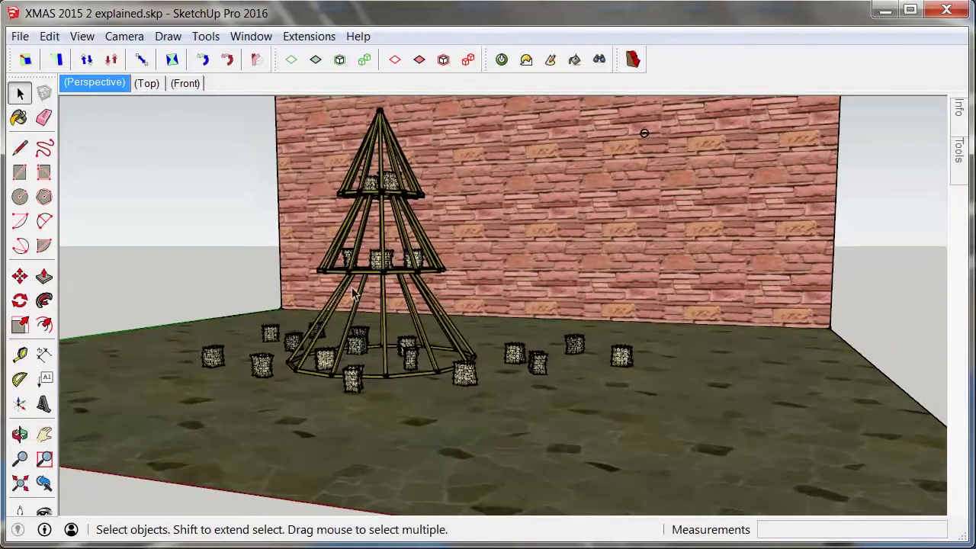
scroll(290, 305, "down", 5)
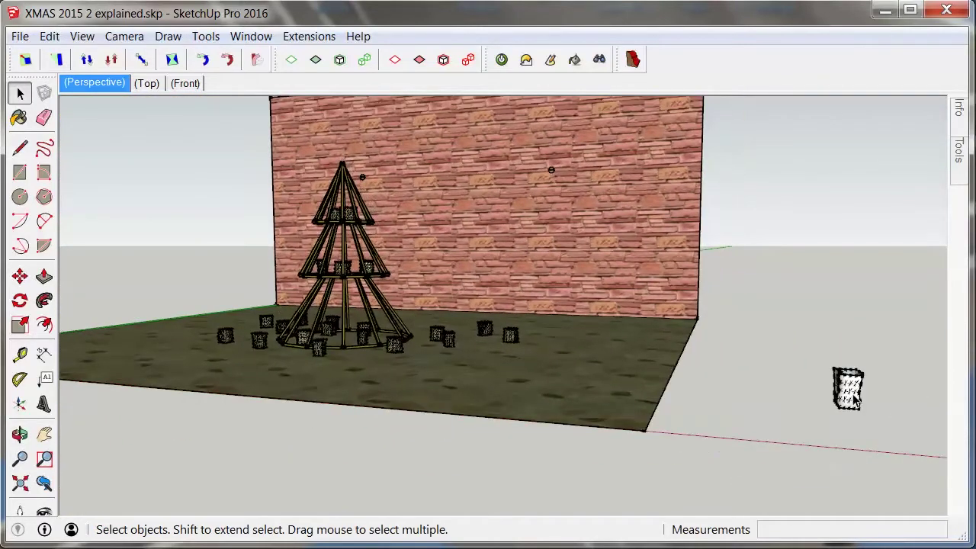
middle_click_drag(360, 315, 297, 385)
scroll(206, 394, "up", 3)
scroll(206, 388, "up", 3)
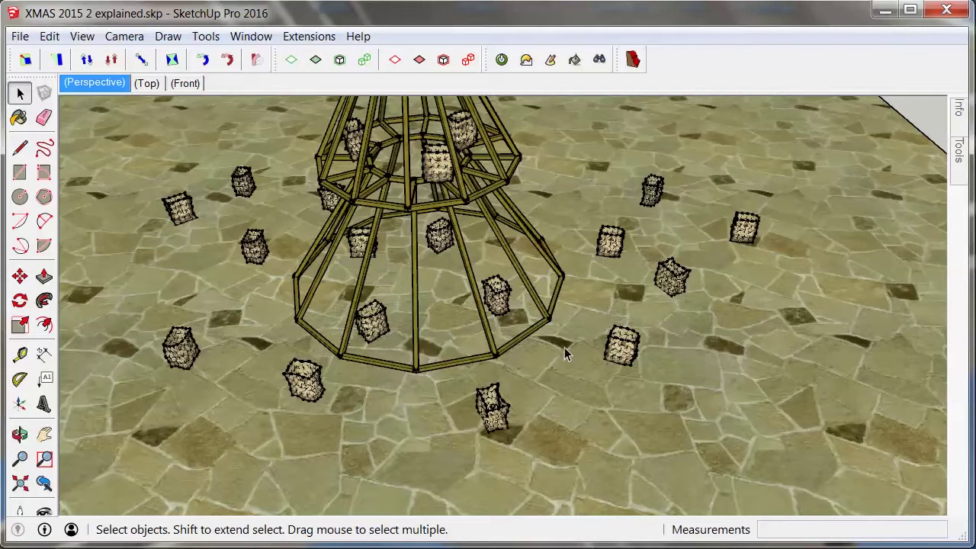
scroll(494, 408, "up", 6)
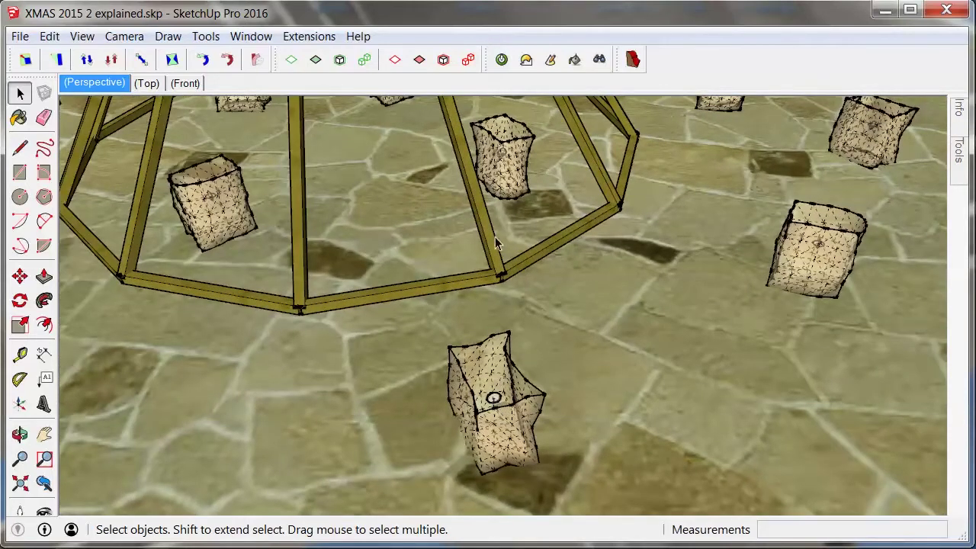
left_click_drag(486, 59, 635, 159)
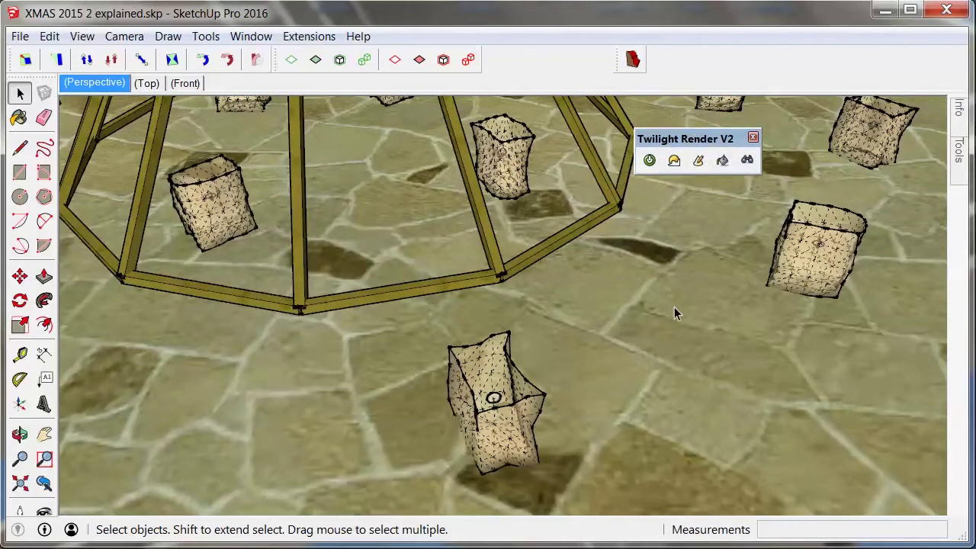
Step: Zoom in on a single paper-bag lantern on the patio
middle_click_drag(674, 306, 473, 349)
scroll(418, 279, "down", 4)
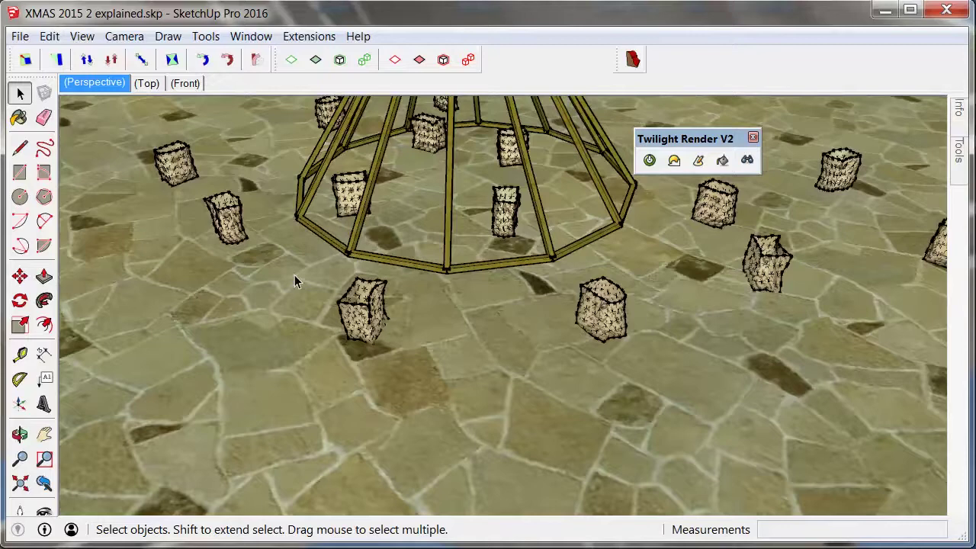
scroll(206, 257, "down", 6)
scroll(191, 249, "down", 2)
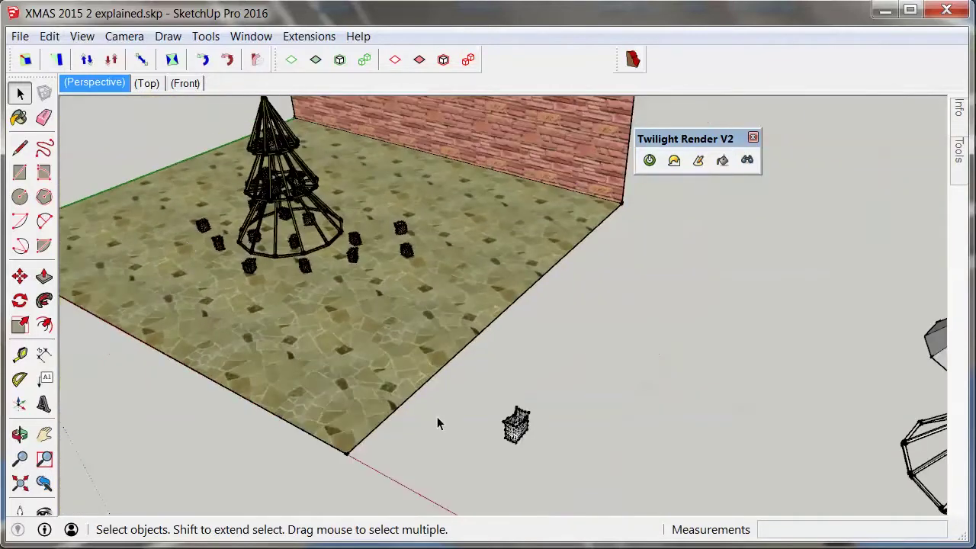
scroll(525, 434, "up", 8)
middle_click_drag(520, 387, 513, 394)
scroll(513, 394, "up", 3)
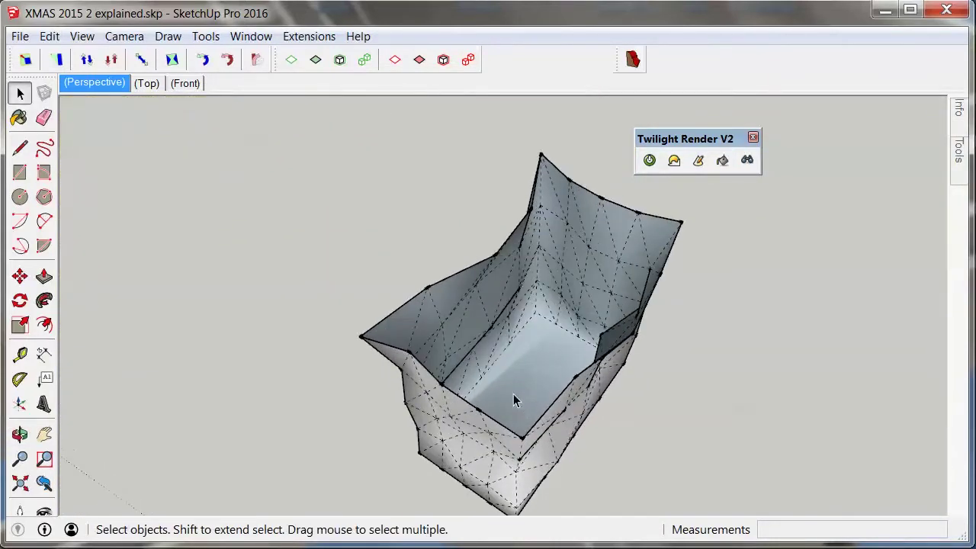
Step: Place a Twilight point light inside the bag, setting reference, midpoint position and target
left_click(699, 162)
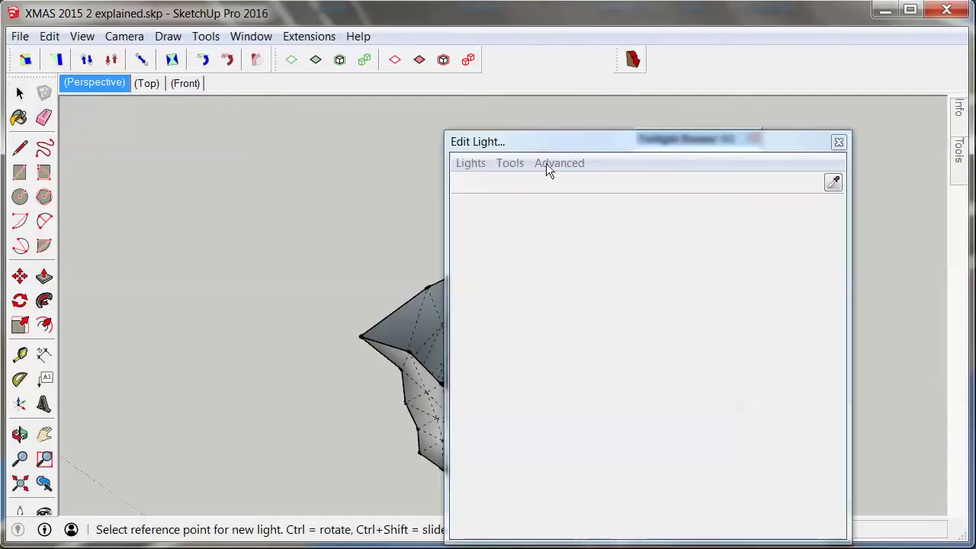
left_click_drag(534, 144, 785, 118)
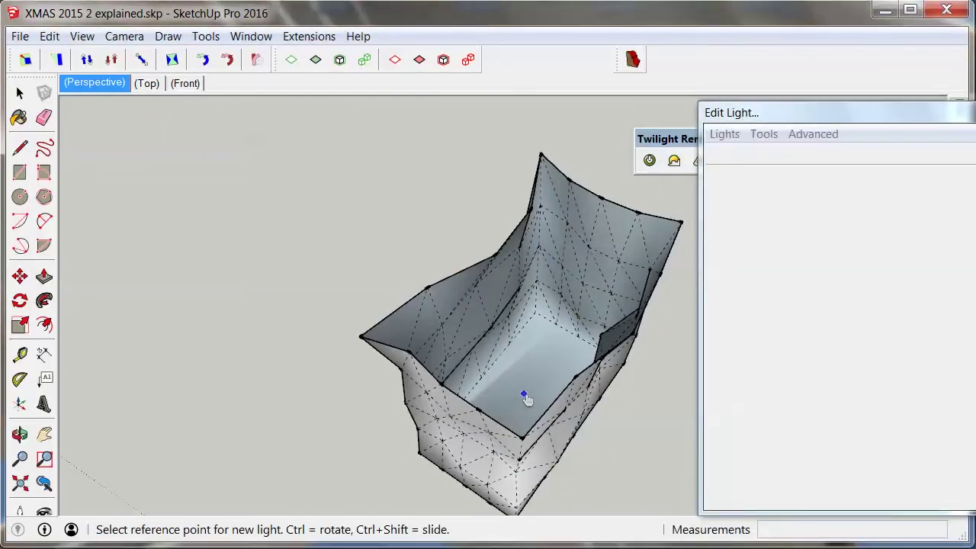
left_click(523, 395)
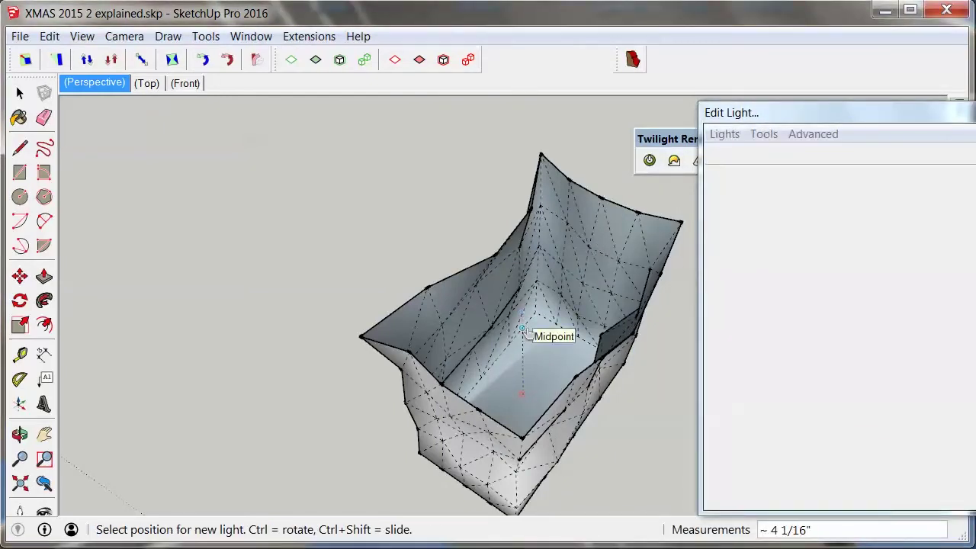
left_click(523, 329)
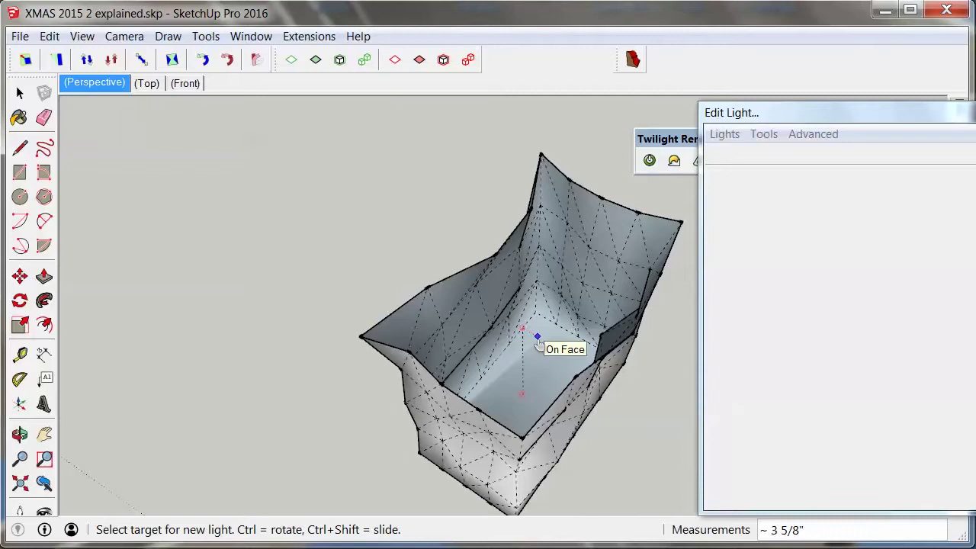
left_click(533, 363)
mouse_move(536, 382)
middle_mouse_down()
mouse_move(573, 344)
mouse_move(488, 388)
mouse_move(540, 387)
middle_mouse_up()
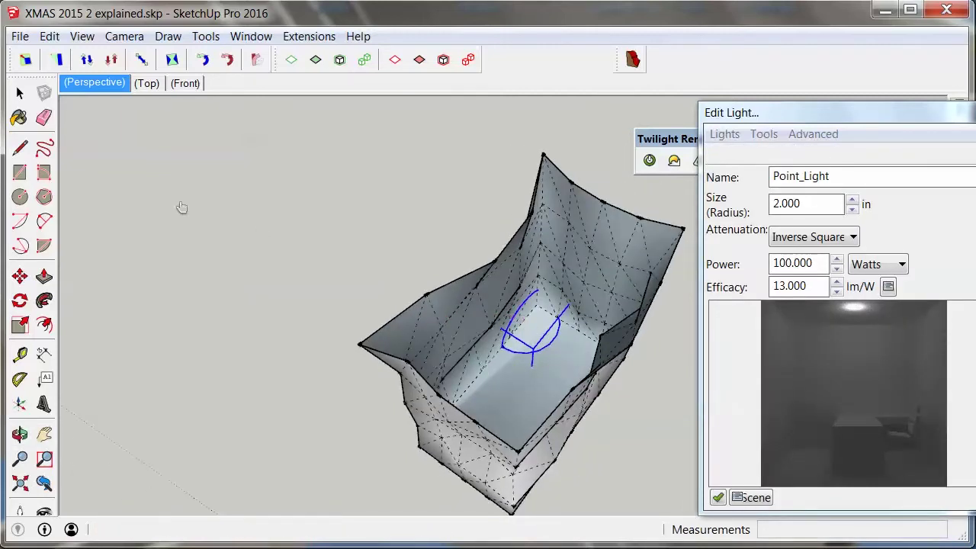
Step: Check the Point_Light settings show Power 100 W, then close them
left_click(20, 92)
middle_click_drag(427, 347, 656, 305)
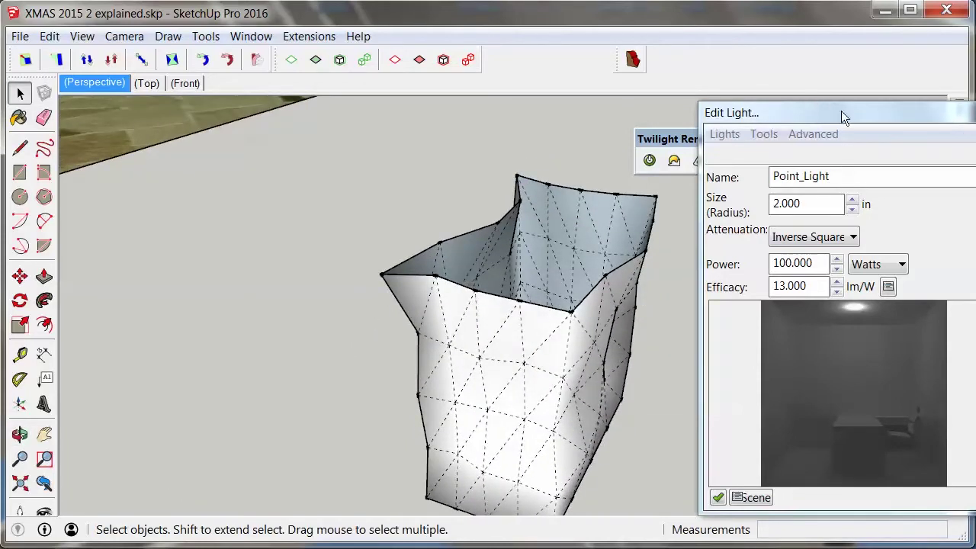
left_click_drag(841, 115, 231, 77)
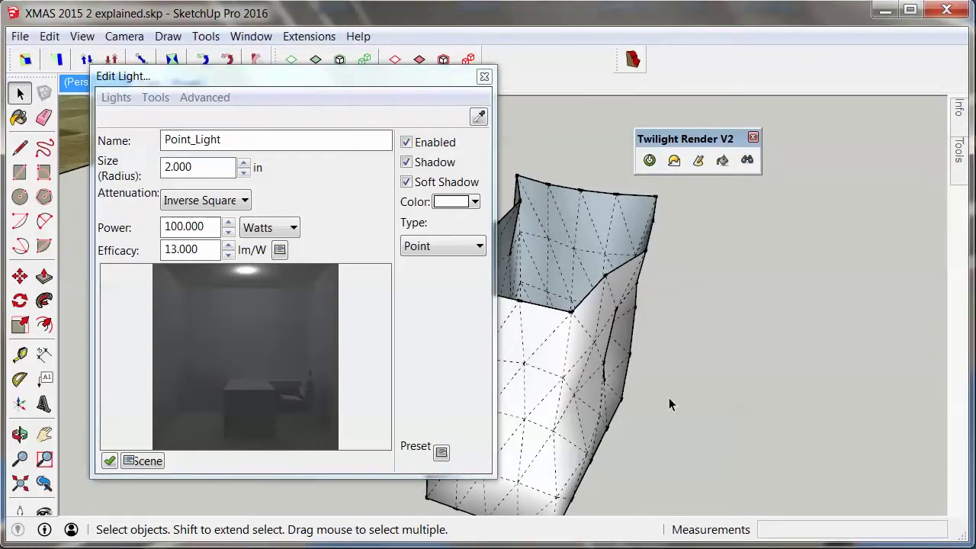
middle_click_drag(668, 404, 580, 374)
left_click_drag(415, 80, 308, 86)
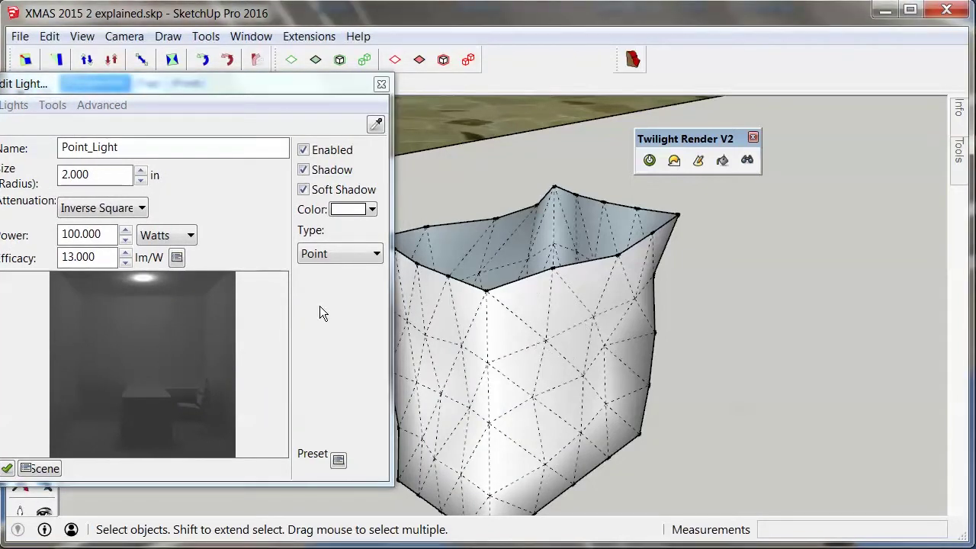
left_click_drag(148, 81, 324, 82)
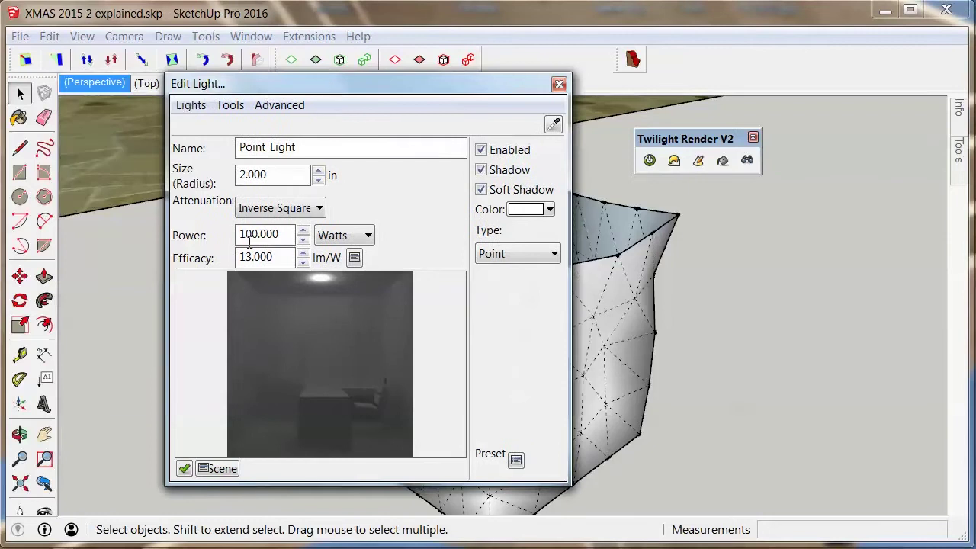
left_click_drag(284, 235, 242, 237)
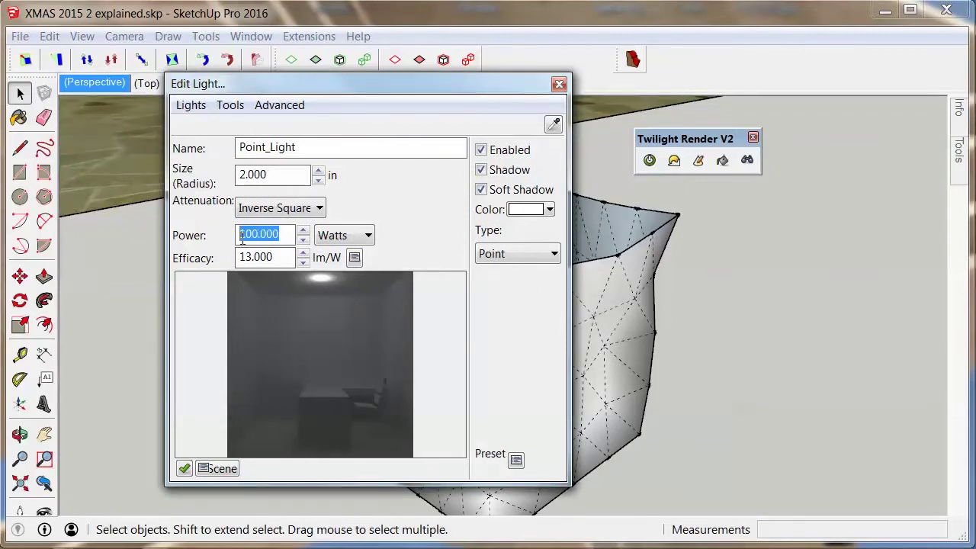
left_click(559, 84)
middle_click_drag(473, 190, 526, 326)
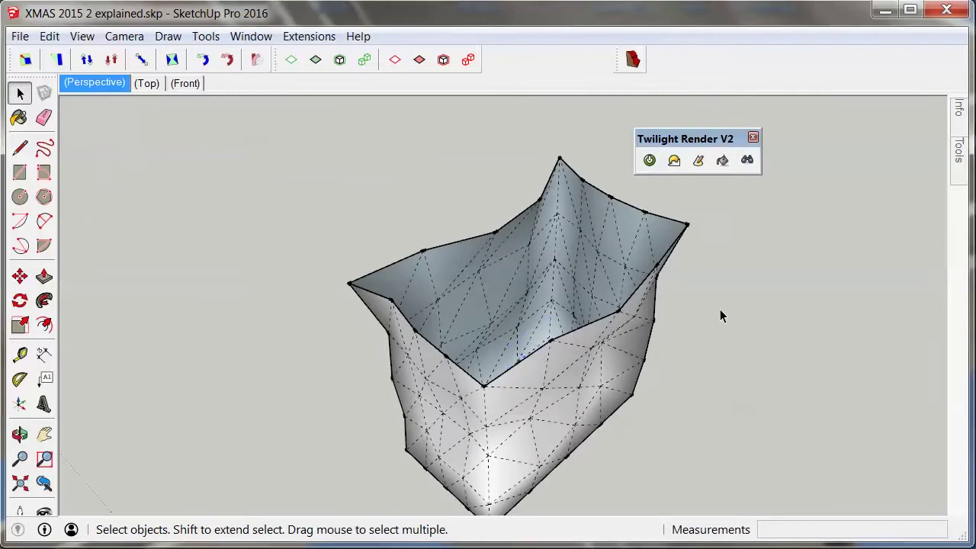
scroll(505, 276, "down", 5)
scroll(591, 379, "down", 3)
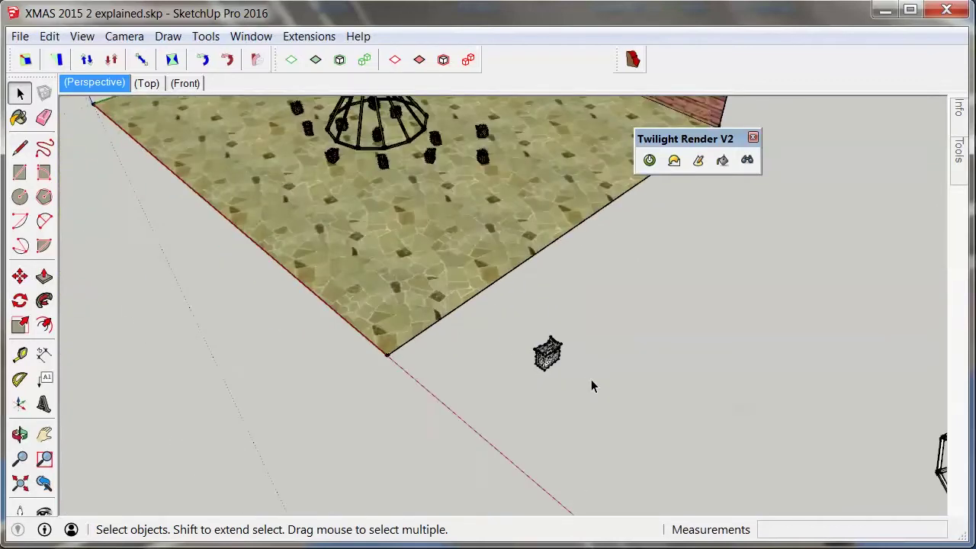
middle_click_drag(303, 201, 609, 293)
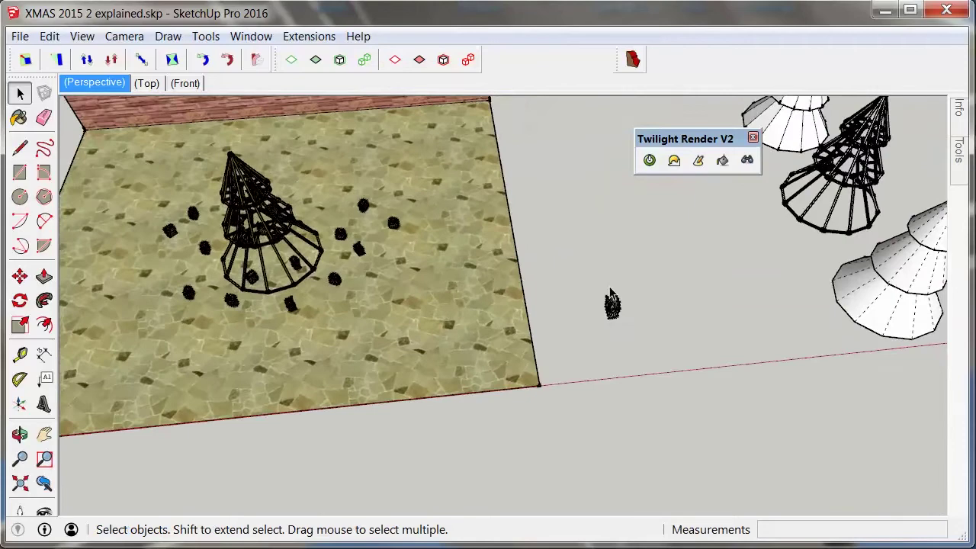
scroll(181, 244, "up", 5)
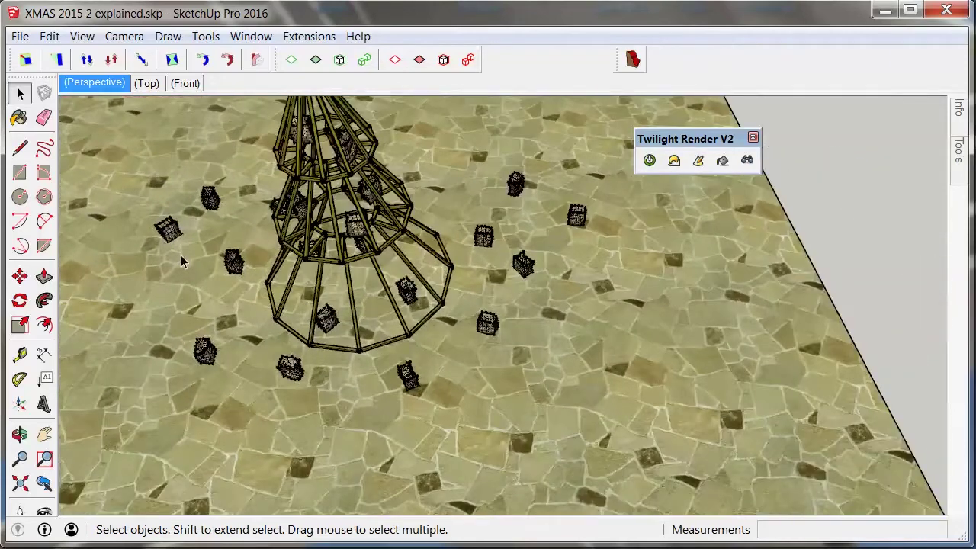
middle_click_drag(406, 299, 438, 184)
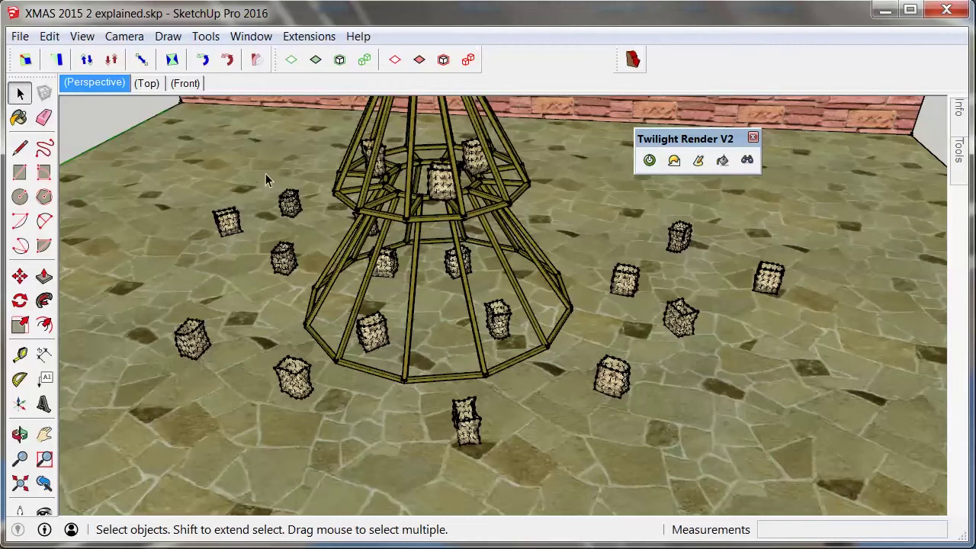
scroll(315, 354, "down", 6)
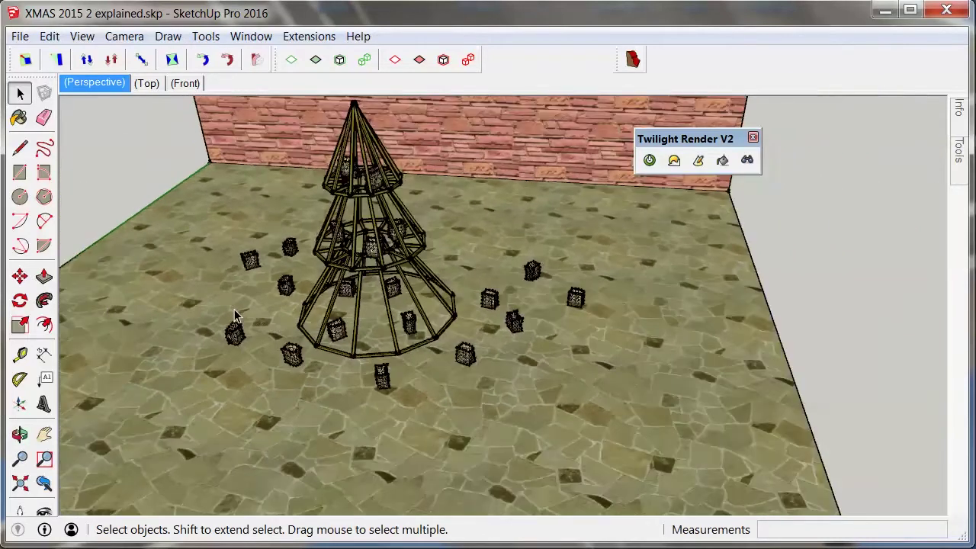
scroll(222, 317, "down", 1)
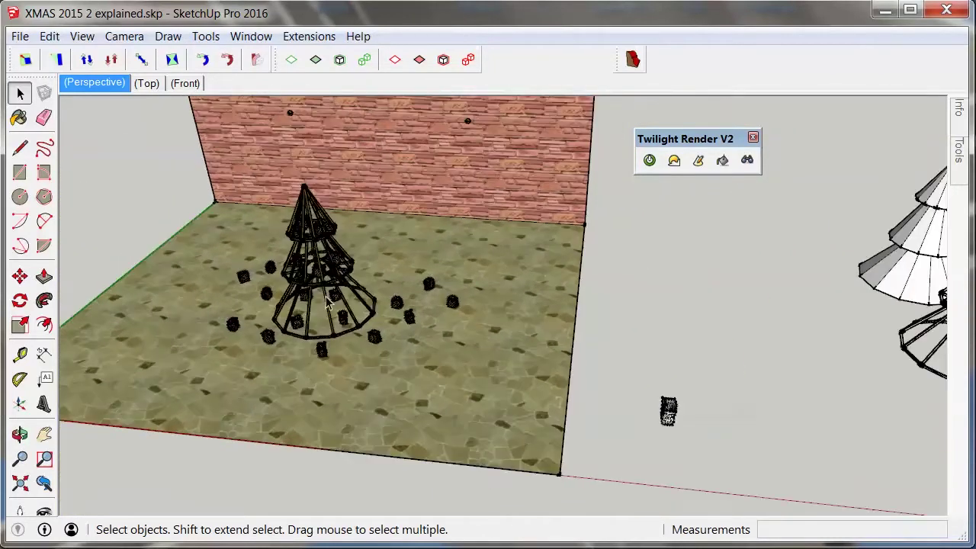
middle_click_drag(652, 369, 407, 338)
scroll(434, 309, "down", 3)
middle_click_drag(495, 396, 632, 404)
scroll(637, 410, "up", 3)
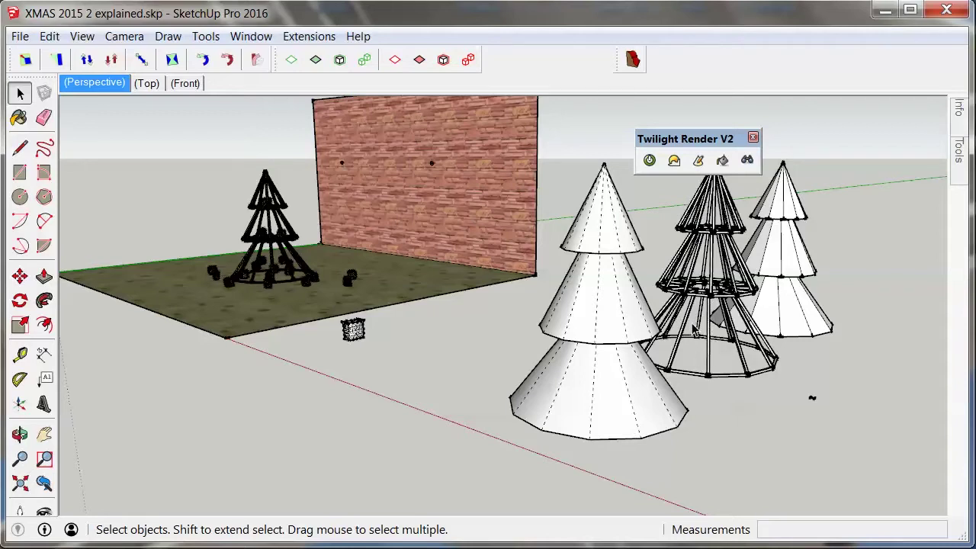
Step: Inspect the wire-frame tree's octagonal beam frame and junctions up close
scroll(714, 293, "up", 3)
middle_click_drag(713, 292, 699, 364)
scroll(684, 360, "up", 6)
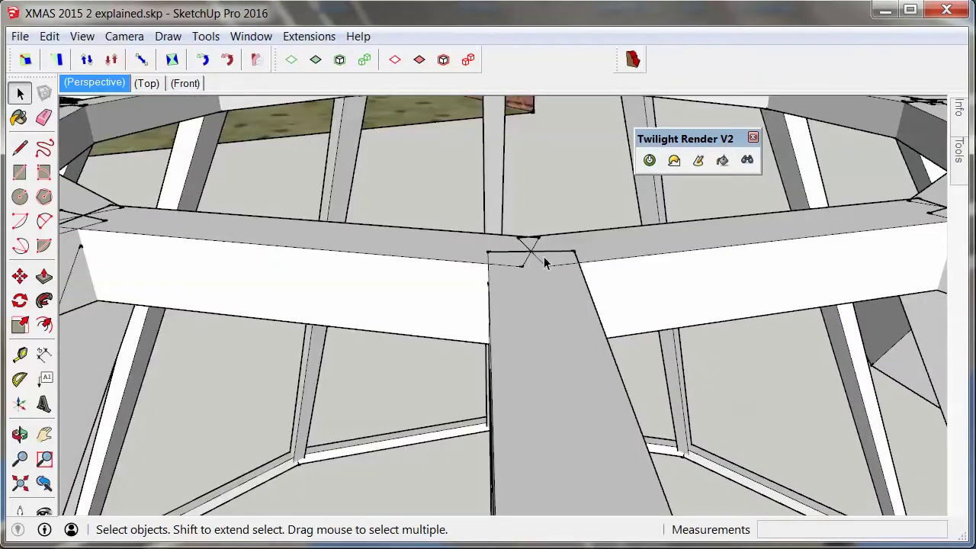
middle_click_drag(536, 349, 626, 327)
scroll(626, 327, "down", 5)
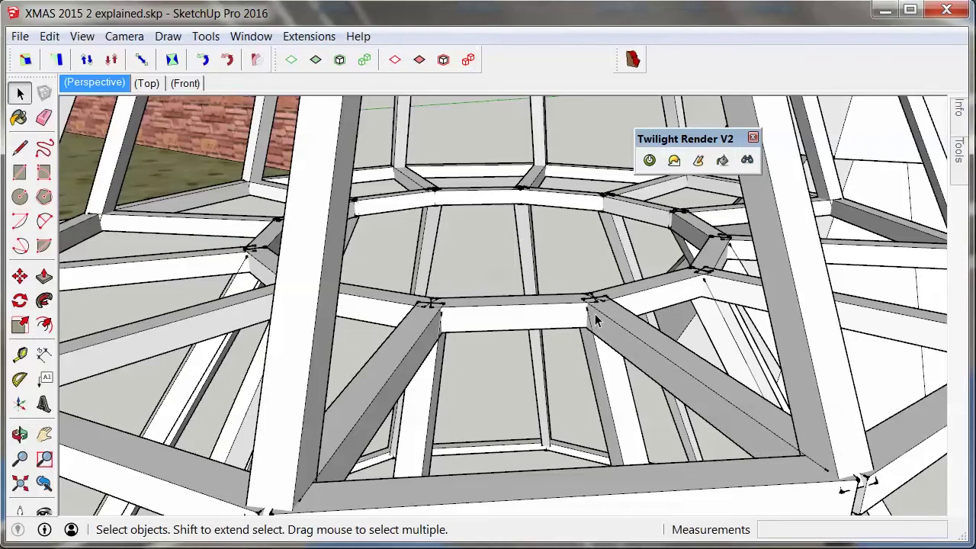
middle_click_drag(596, 321, 571, 325)
scroll(572, 326, "down", 5)
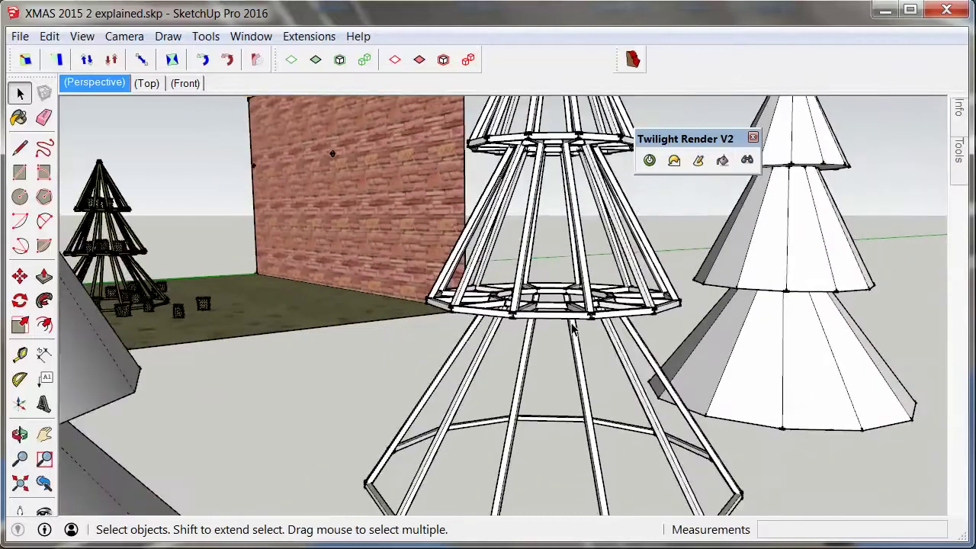
scroll(572, 325, "down", 5)
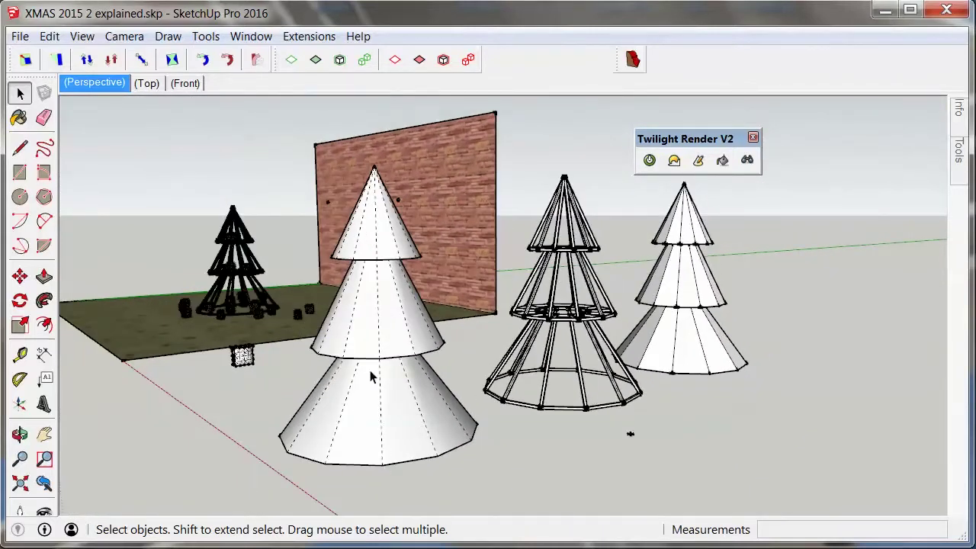
Step: Select the large white cone tree and look up at its base
middle_click_drag(420, 468, 458, 366)
scroll(576, 345, "down", 3)
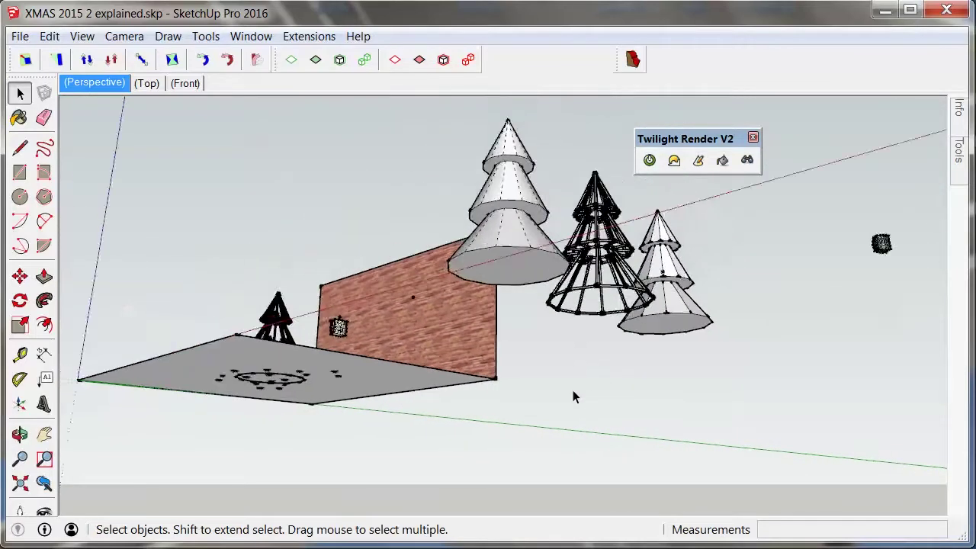
scroll(573, 389, "up", 5)
middle_click_drag(529, 279, 514, 322)
left_click(510, 324)
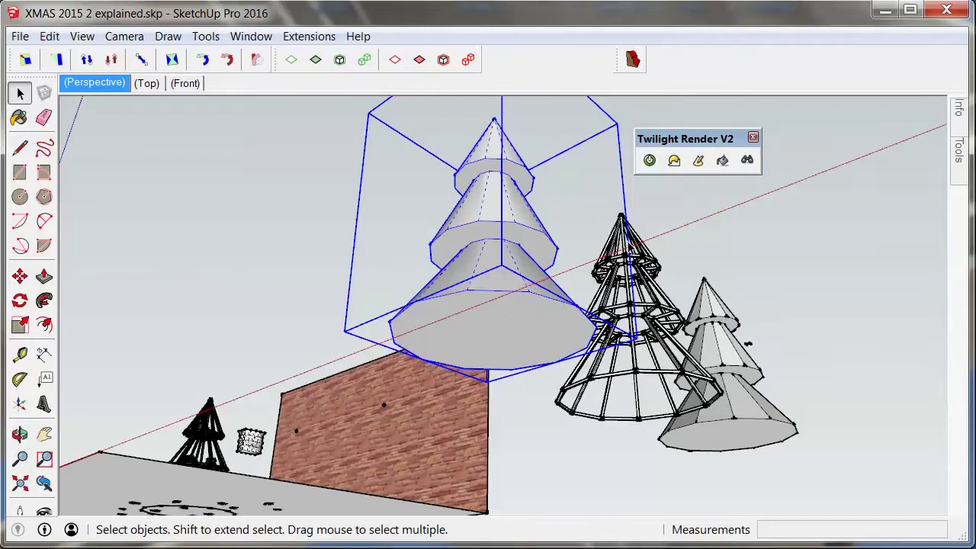
middle_click_drag(529, 355, 500, 268)
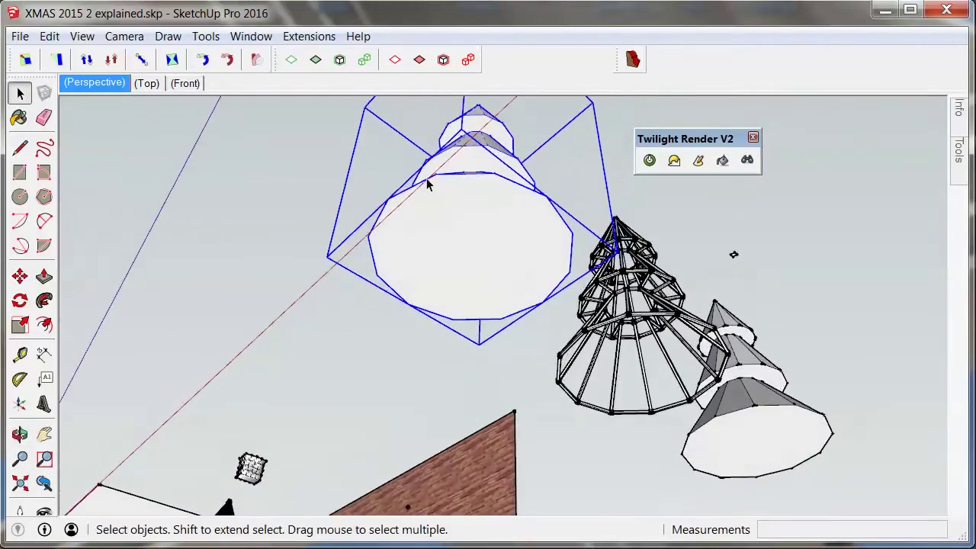
Step: Start a circle at the centre of the tree's base disc, then cancel the attempts
left_click(21, 198)
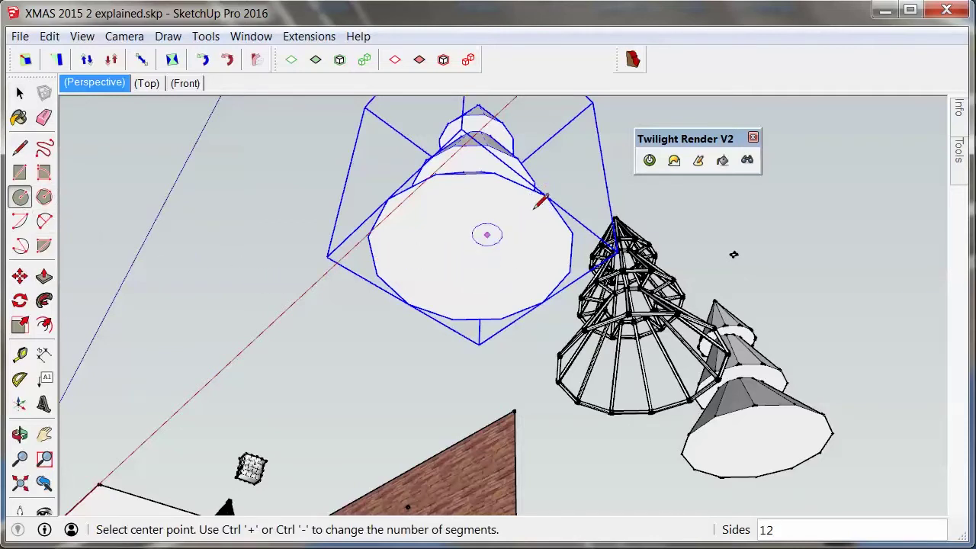
left_click(471, 253)
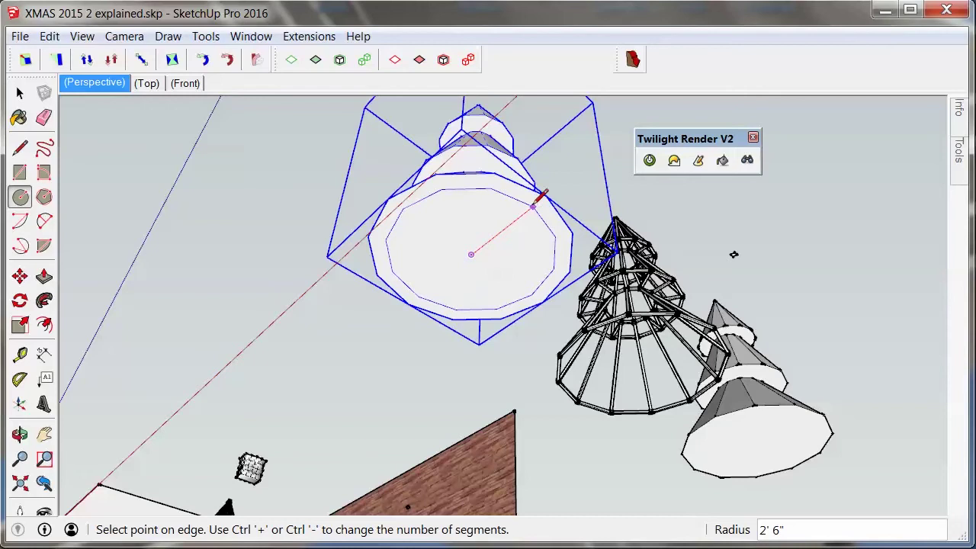
key("Escape")
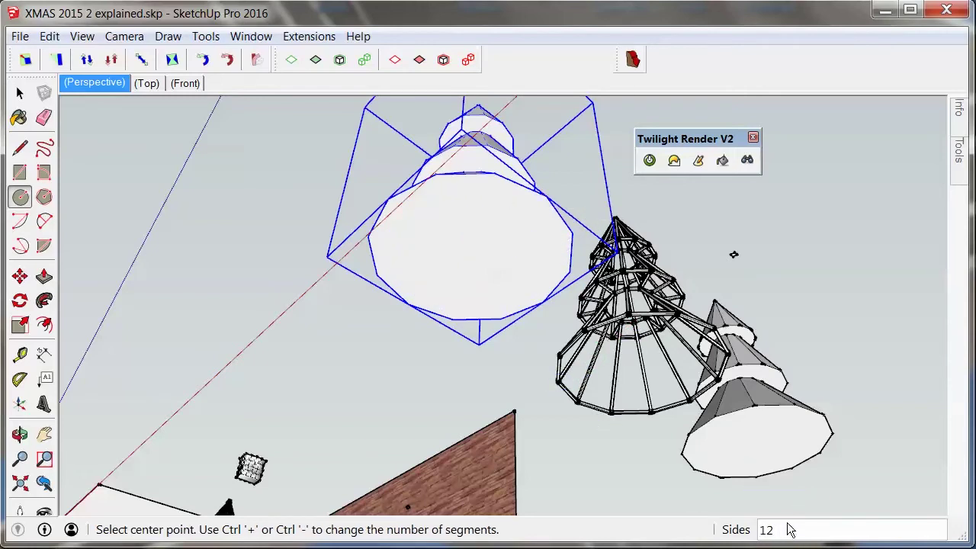
type("2")
left_click(471, 254)
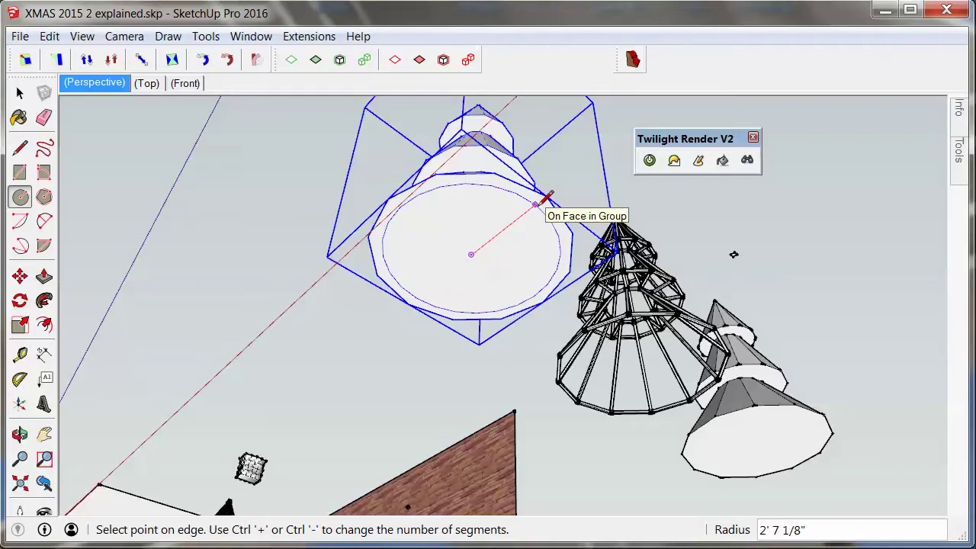
key("space")
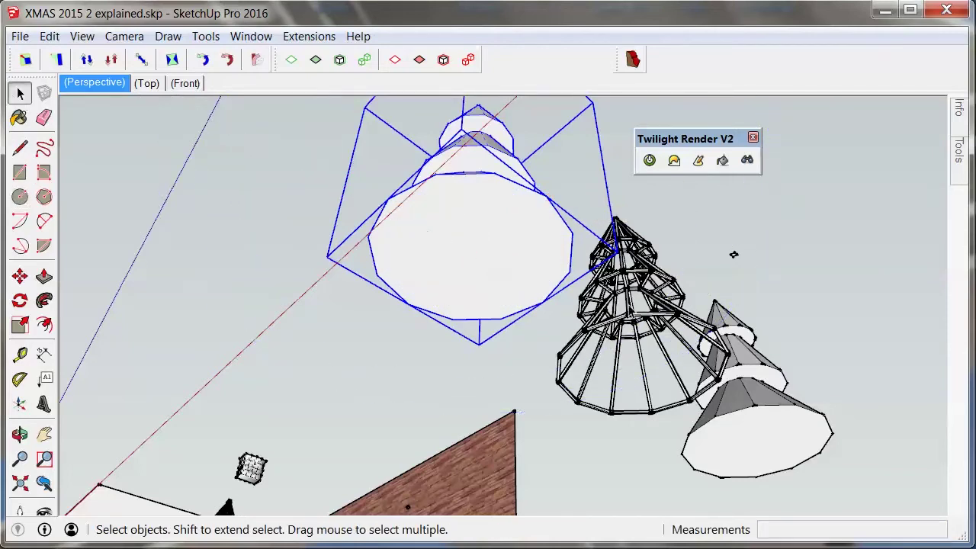
mouse_move(640, 320)
middle_mouse_down()
mouse_move(645, 342)
mouse_move(608, 374)
mouse_move(645, 349)
mouse_move(646, 312)
mouse_move(623, 318)
middle_mouse_up()
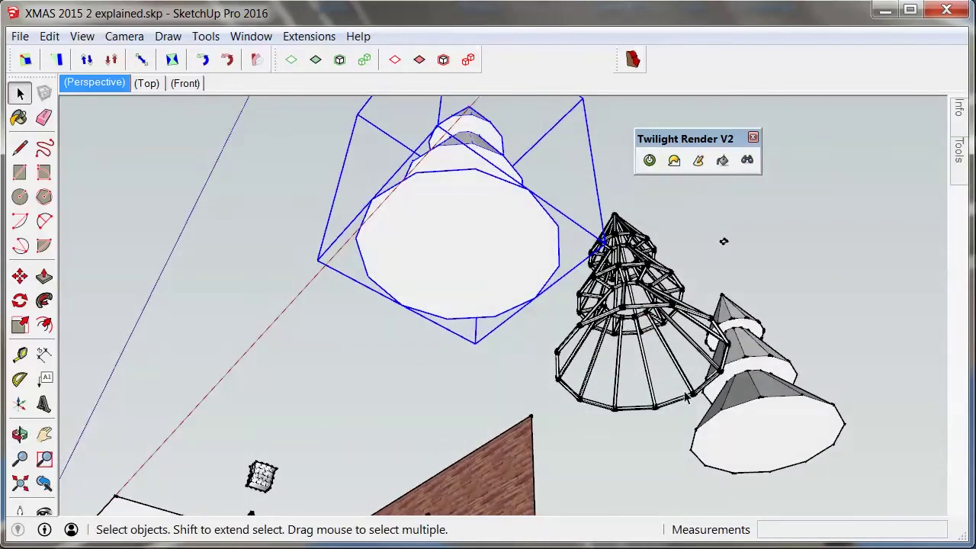
Step: Draw a 3' radius circle centred on the white disc and select the new face
left_click(20, 196)
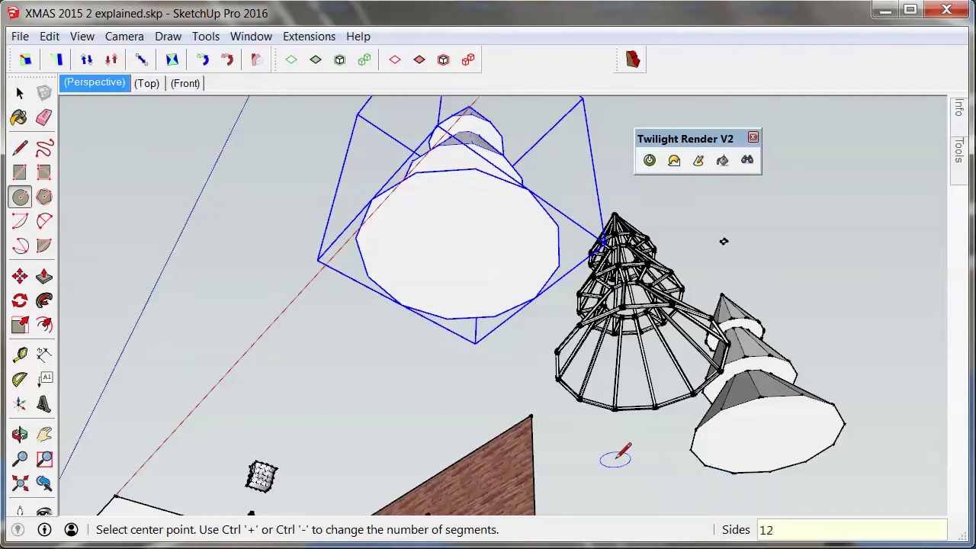
left_click(459, 250)
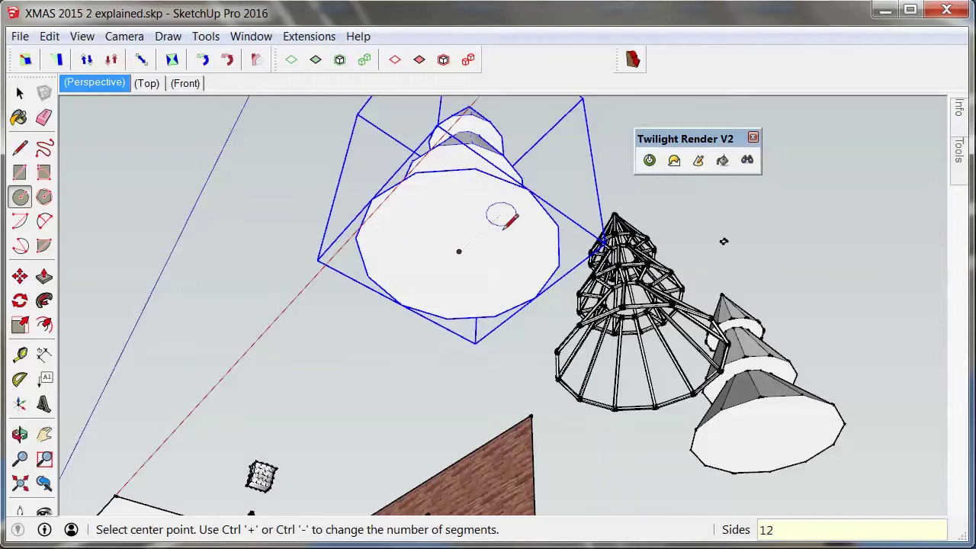
left_click(459, 251)
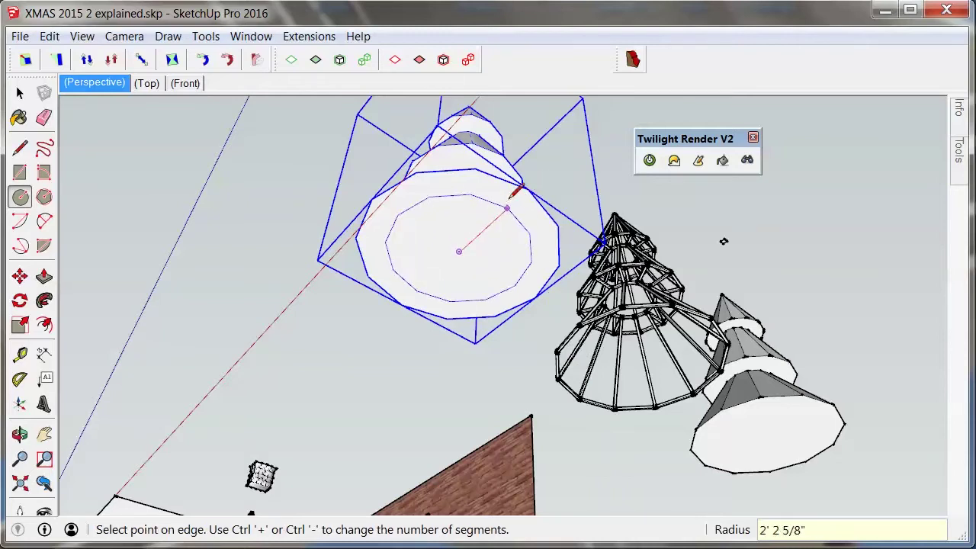
type("3")
key("Return")
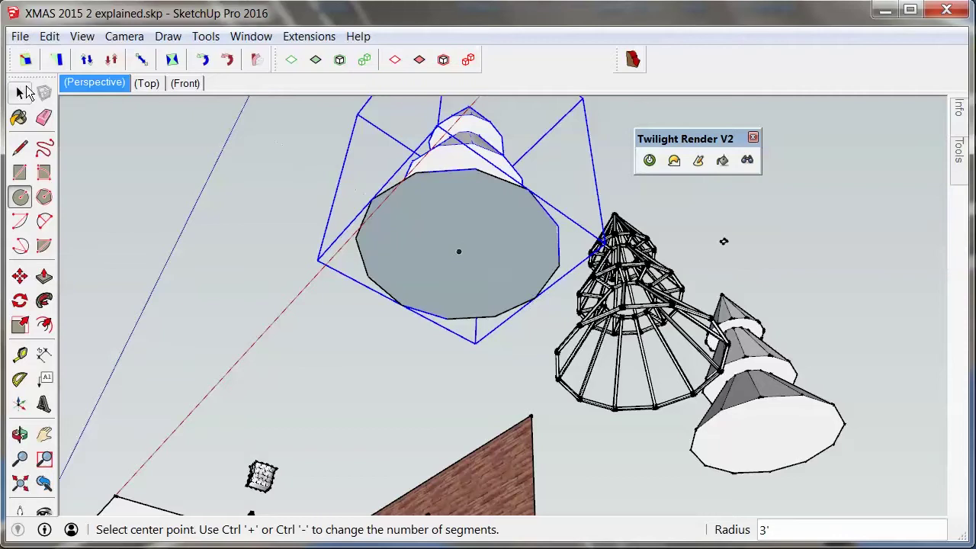
left_click(21, 93)
middle_click_drag(102, 131, 414, 252)
Step: Copy the 3' circle down along the red axis onto the floor beside the trees
left_click(458, 255)
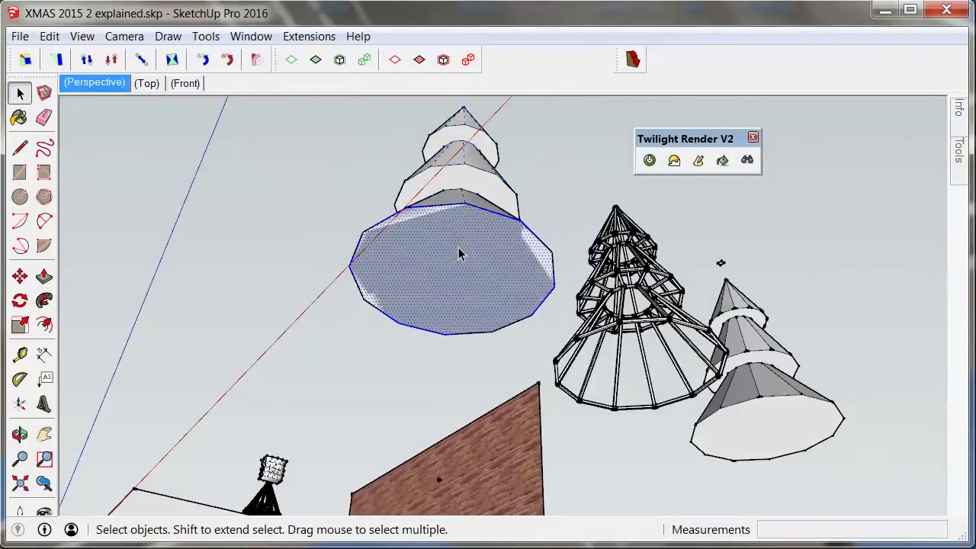
key("m")
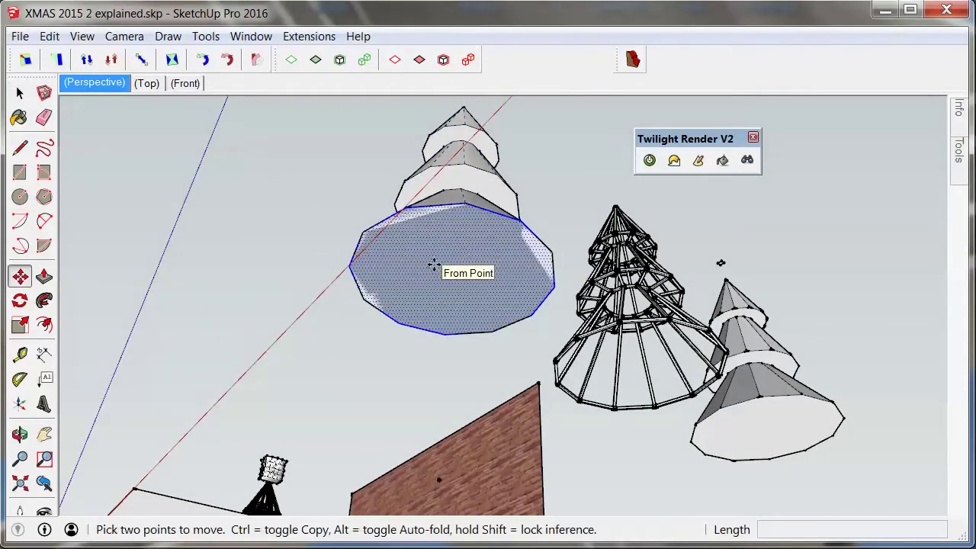
left_click(433, 264)
key("ctrl")
middle_click_drag(388, 186, 370, 233)
scroll(369, 233, "down", 2)
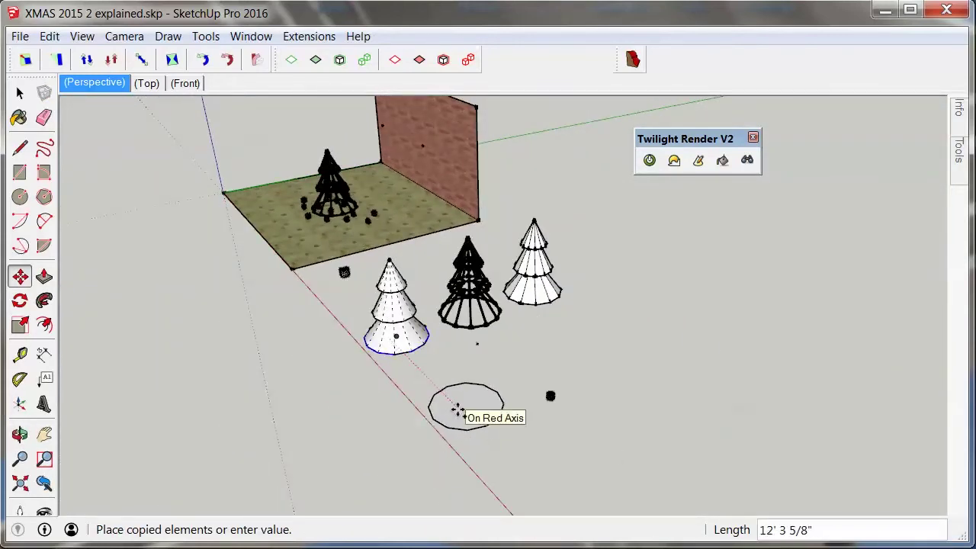
left_click(457, 408)
middle_click_drag(317, 405, 447, 405)
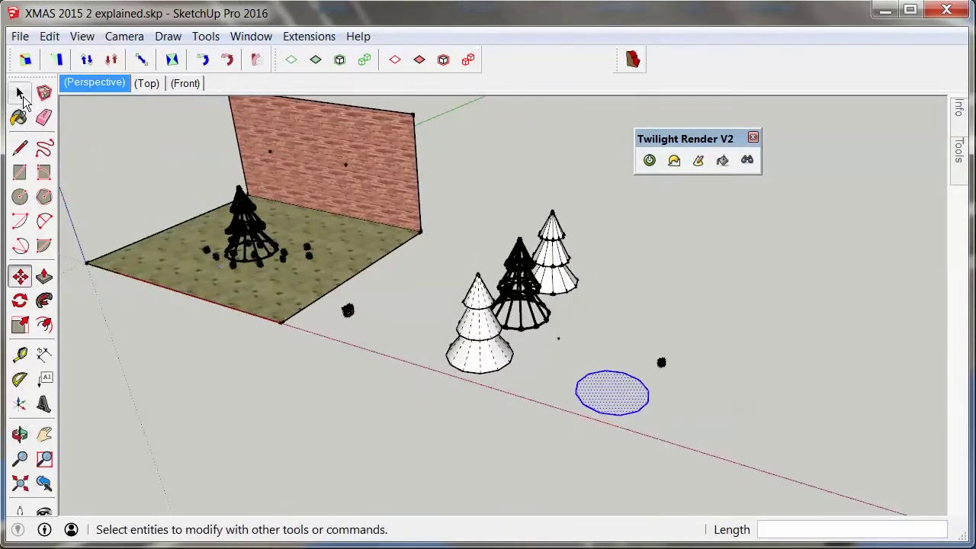
left_click(20, 93)
scroll(612, 381, "up", 5)
middle_click_drag(625, 397, 674, 408)
Step: Push/Pull the copied circle up 2' 8" into a 12-sided cylinder
key("p")
left_click(523, 353)
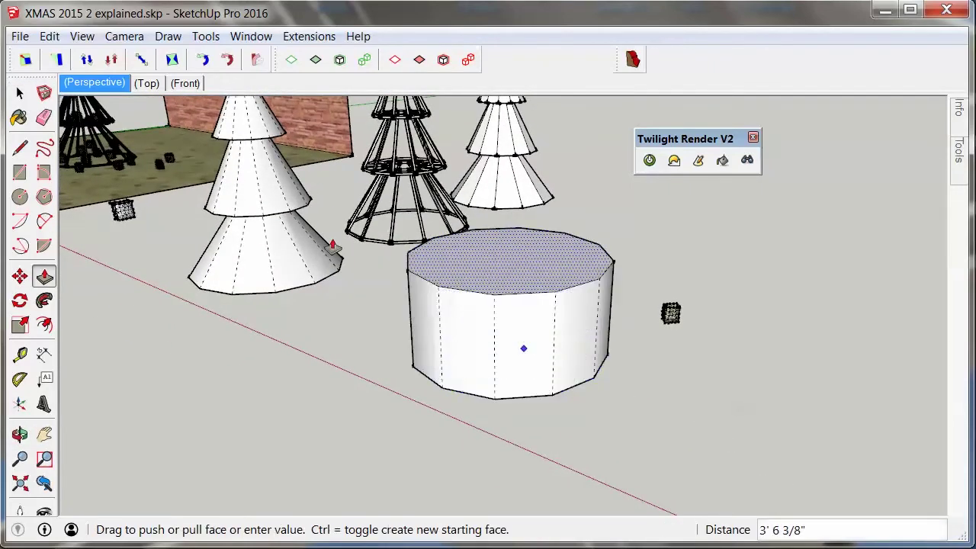
type("2'8")
key("Return")
middle_click_drag(524, 325, 543, 276)
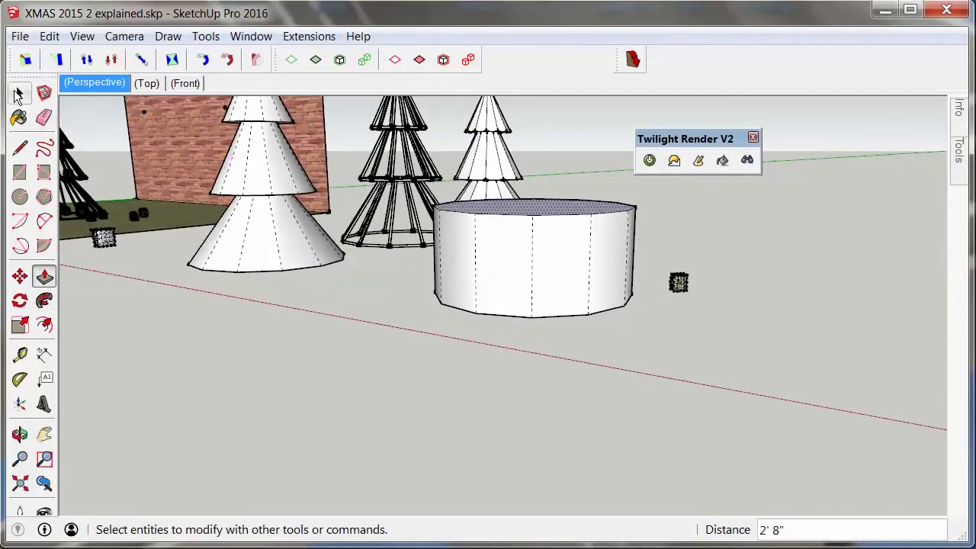
left_click(20, 92)
mouse_move(469, 222)
middle_mouse_down()
mouse_move(475, 274)
mouse_move(513, 332)
middle_mouse_up()
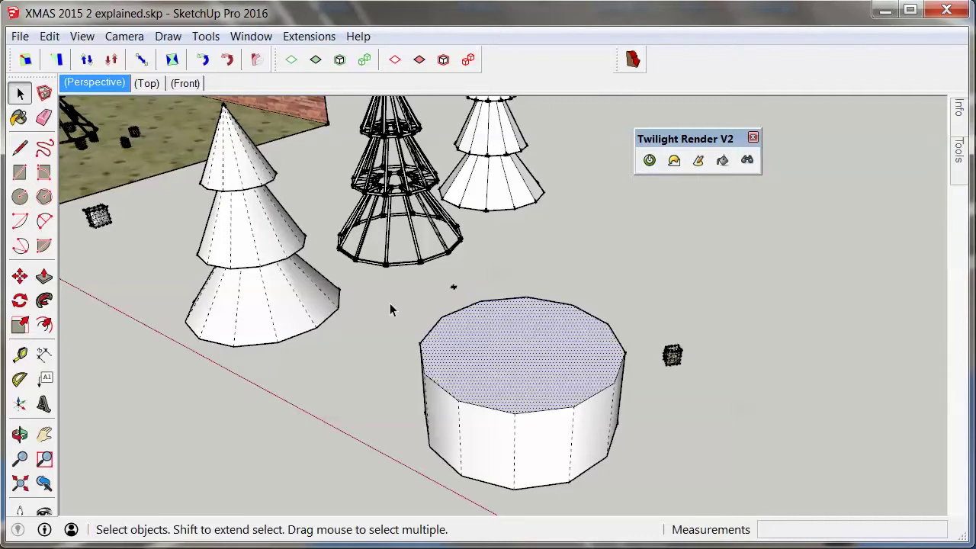
Step: Scale the cylinder's top face about its centre to 0.5, tapering it into a truncated cone
double_click(524, 357)
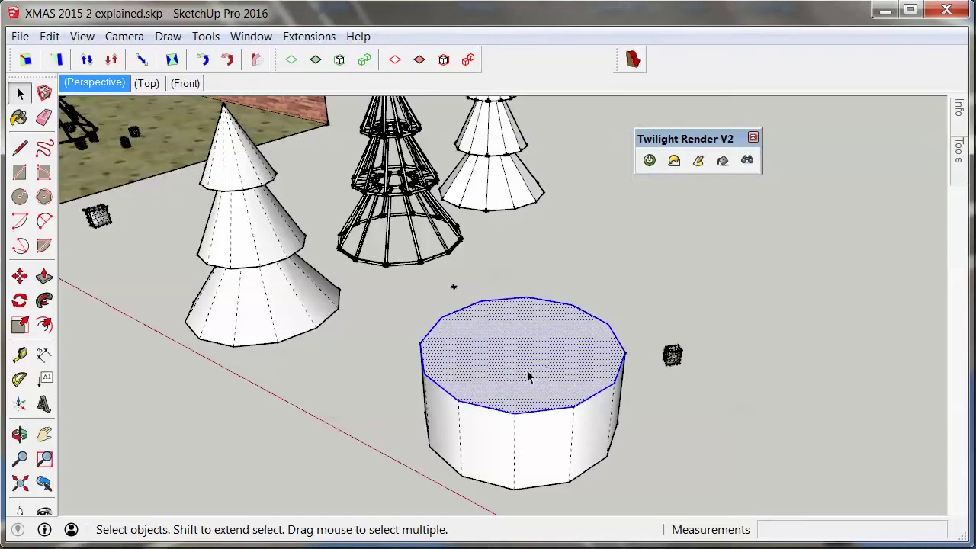
middle_click_drag(527, 369, 678, 300)
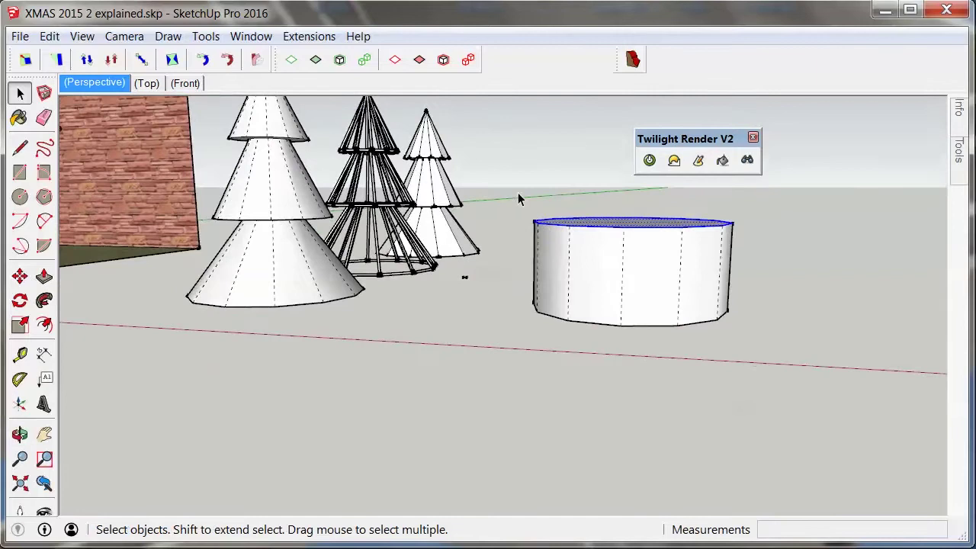
left_click_drag(517, 194, 772, 252)
middle_click_drag(772, 251, 669, 333)
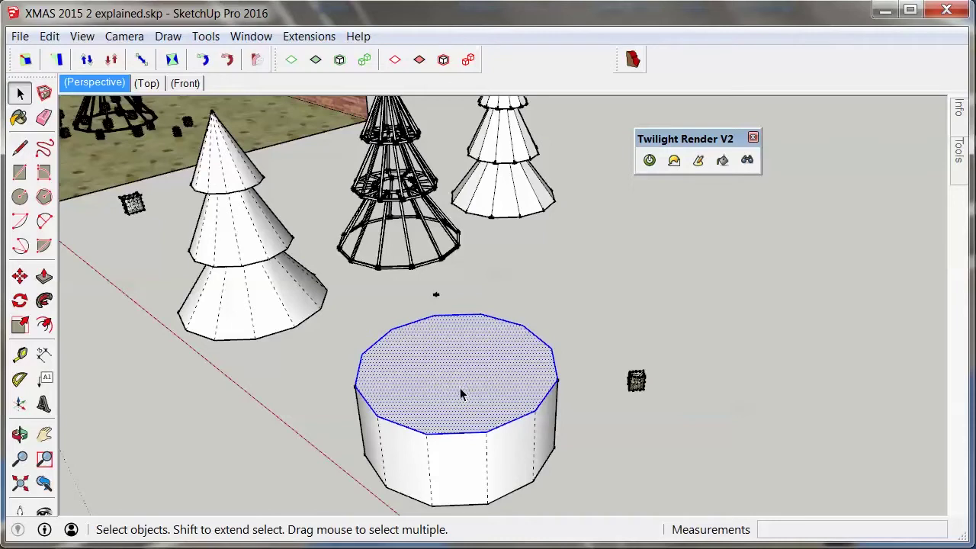
key("s")
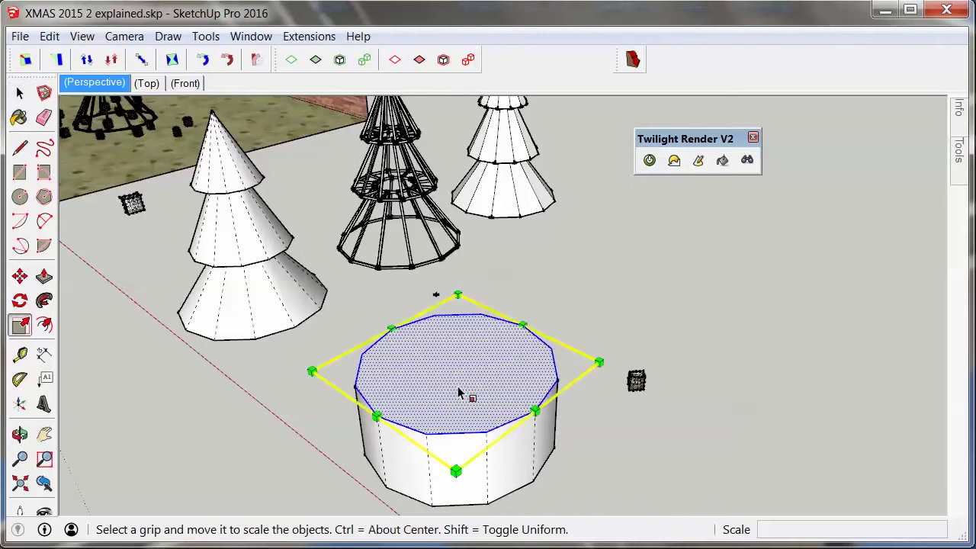
left_click_drag(603, 359, 536, 374)
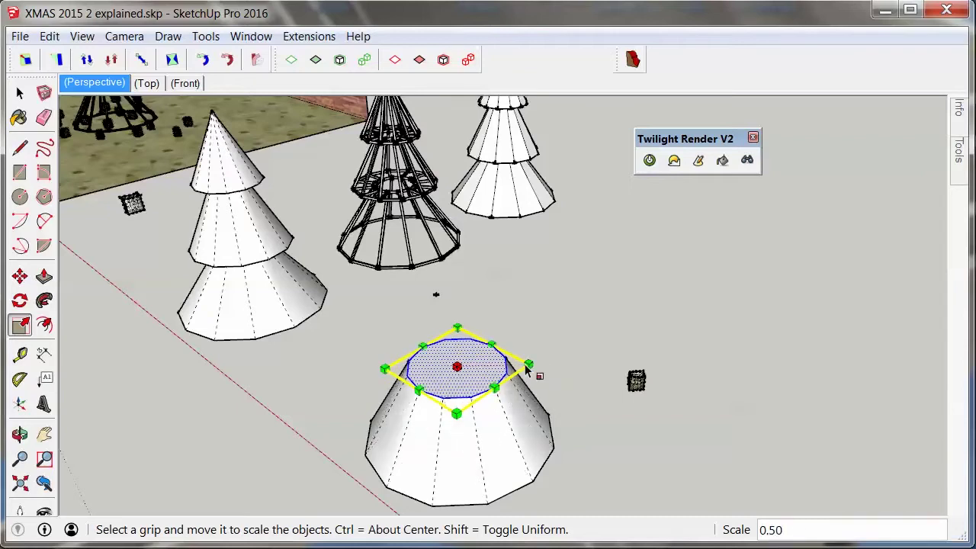
mouse_move(592, 453)
middle_mouse_down()
mouse_move(586, 358)
mouse_move(600, 448)
middle_mouse_up()
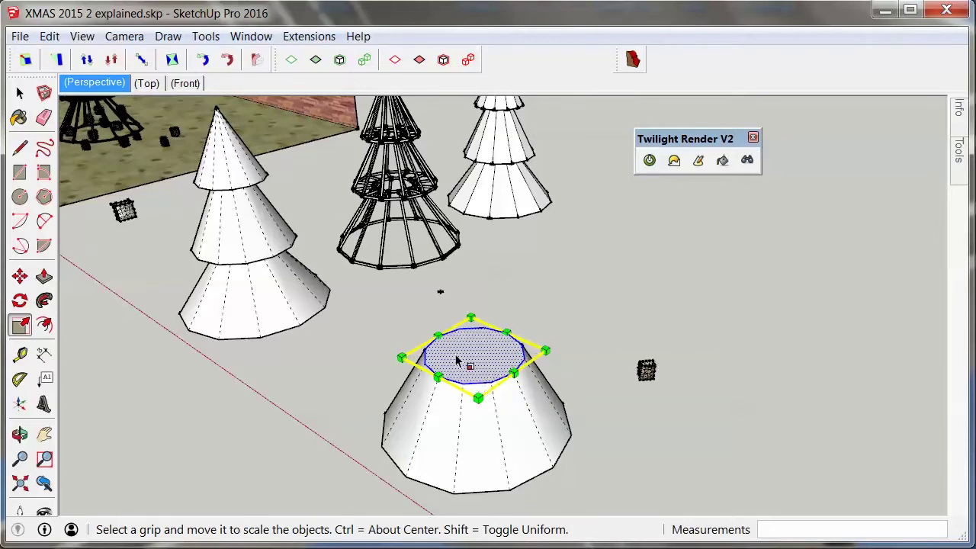
left_click(20, 92)
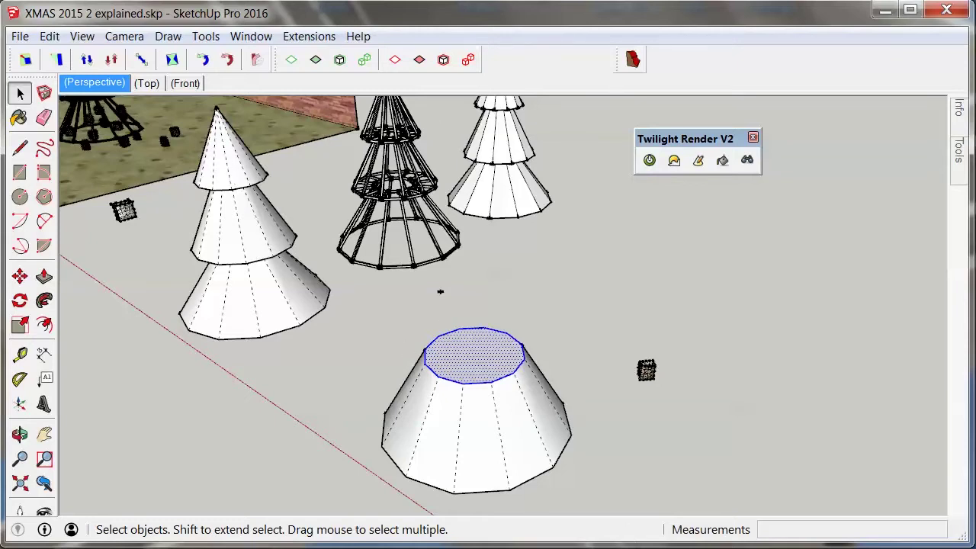
middle_click_drag(576, 350, 280, 302)
scroll(297, 313, "up", 4)
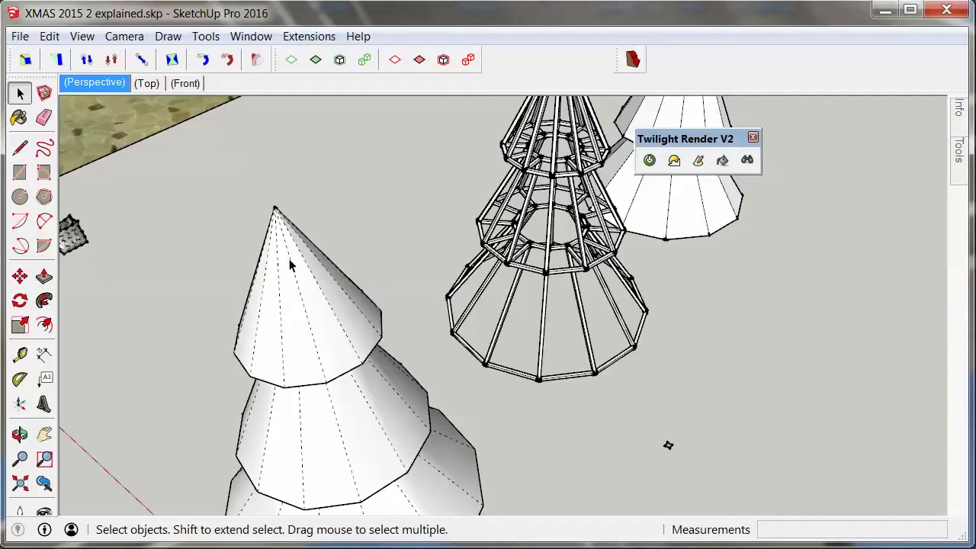
left_click(320, 363)
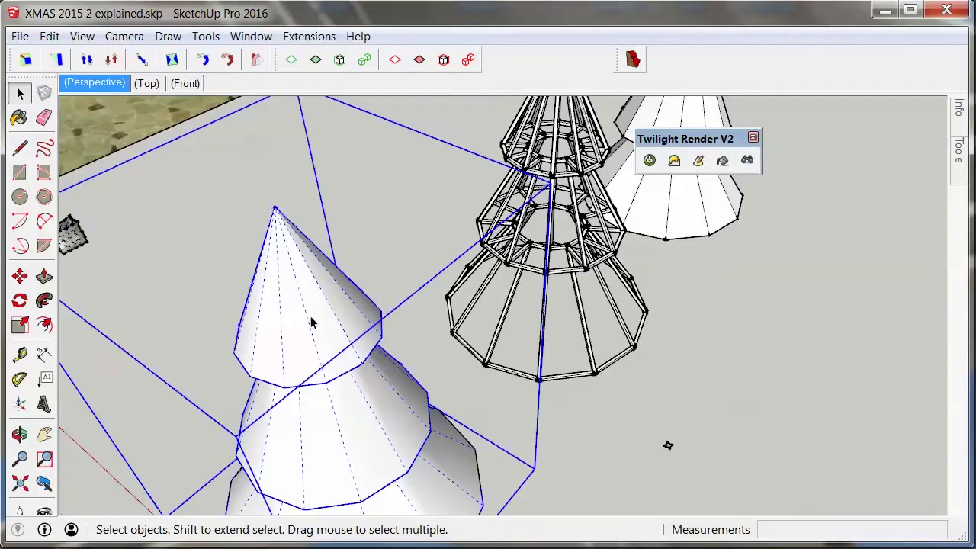
left_click(20, 147)
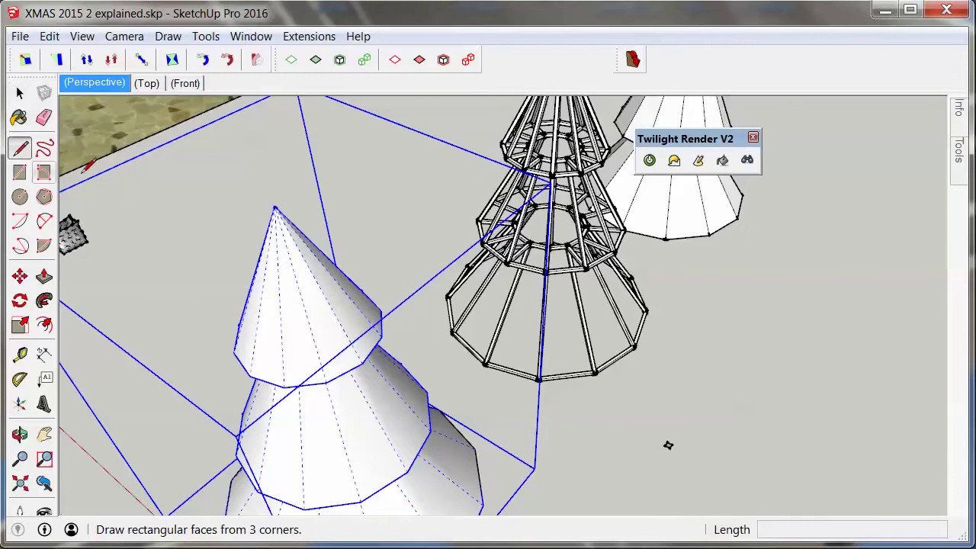
left_click(276, 210)
left_click(327, 381)
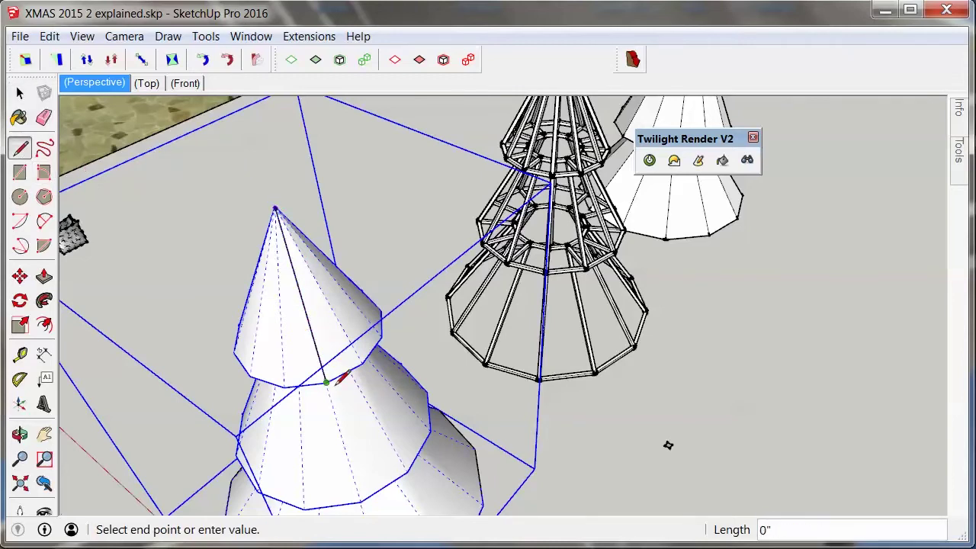
left_click(20, 93)
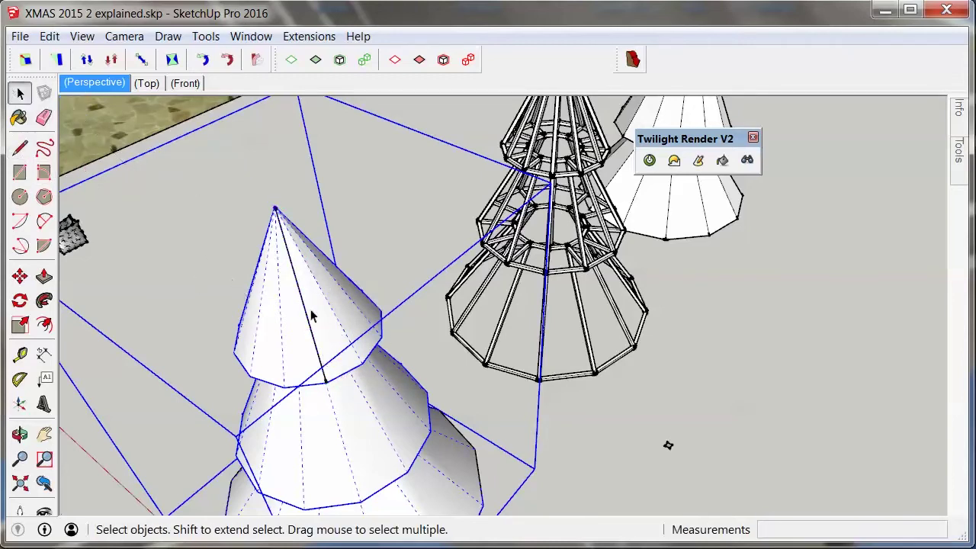
middle_click_drag(323, 230, 293, 414)
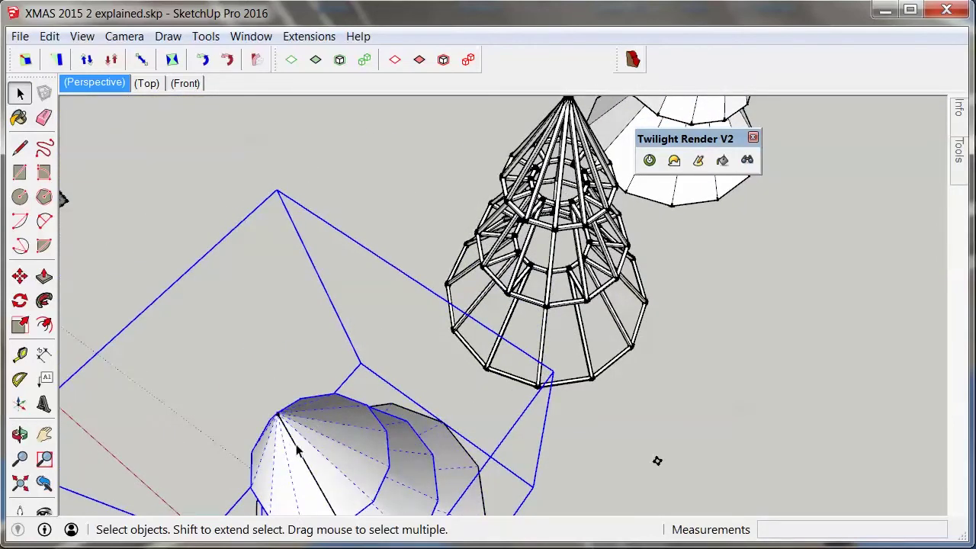
scroll(297, 449, "down", 5)
mouse_move(298, 450)
middle_mouse_down()
mouse_move(724, 274)
mouse_move(741, 333)
mouse_move(546, 248)
mouse_move(651, 279)
mouse_move(810, 268)
mouse_move(647, 298)
middle_mouse_up()
scroll(725, 275, "up", 5)
scroll(574, 296, "down", 3)
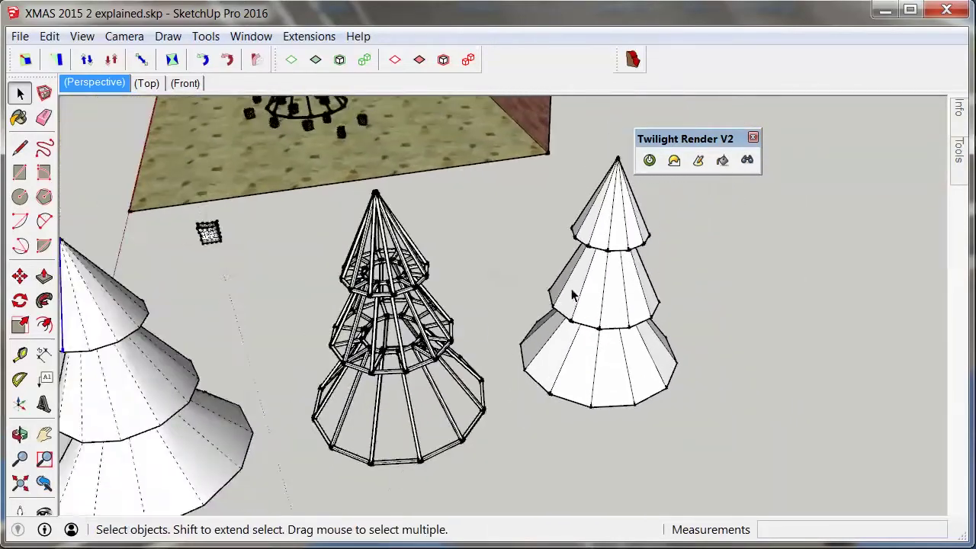
Step: Float the Selection Toys toolbar and select only the edges of the right solid tree
middle_click_drag(574, 296, 570, 176)
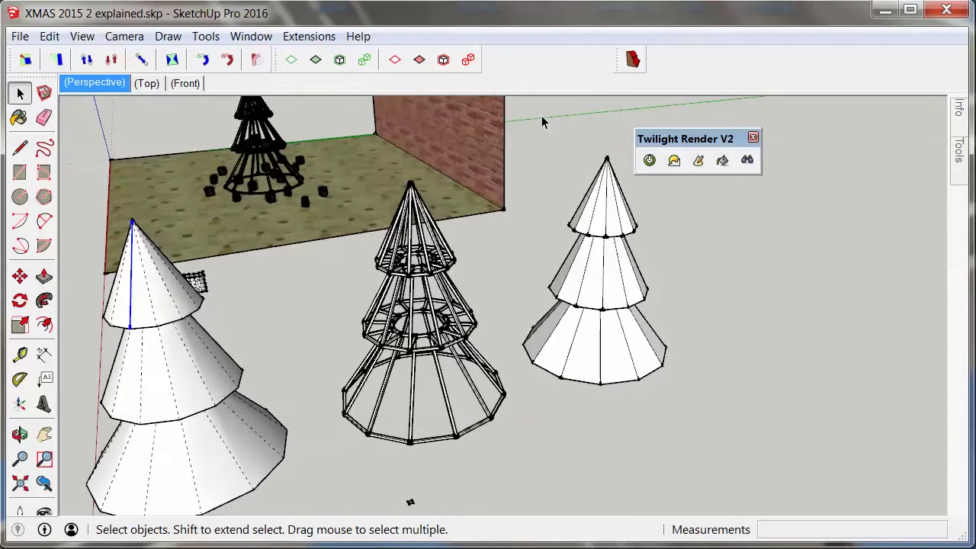
left_click_drag(278, 60, 703, 222)
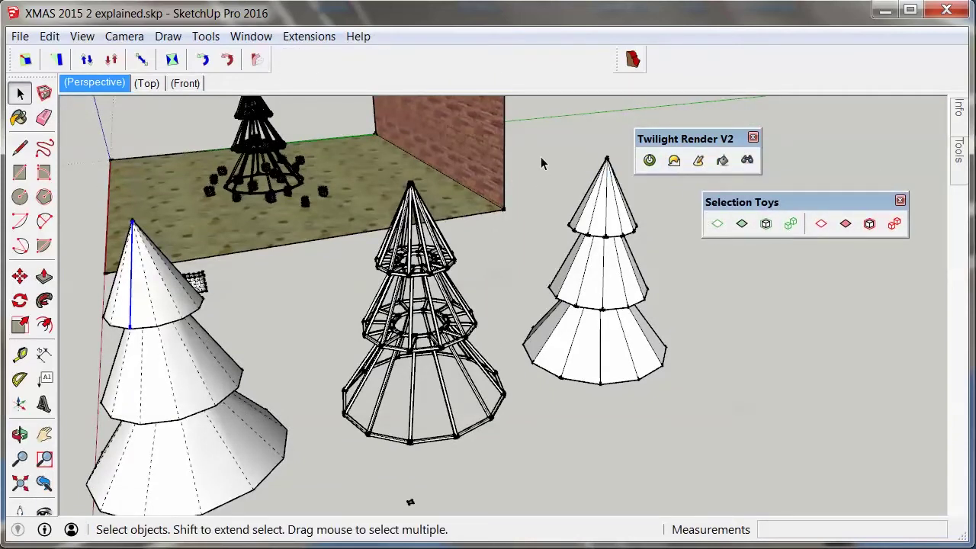
left_click(604, 228)
left_click_drag(524, 127, 676, 409)
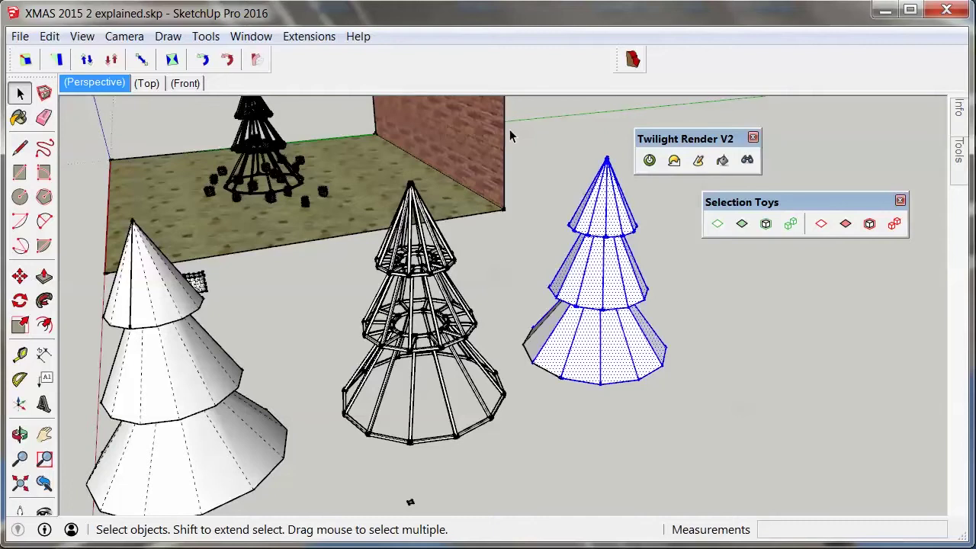
left_click_drag(510, 131, 710, 408)
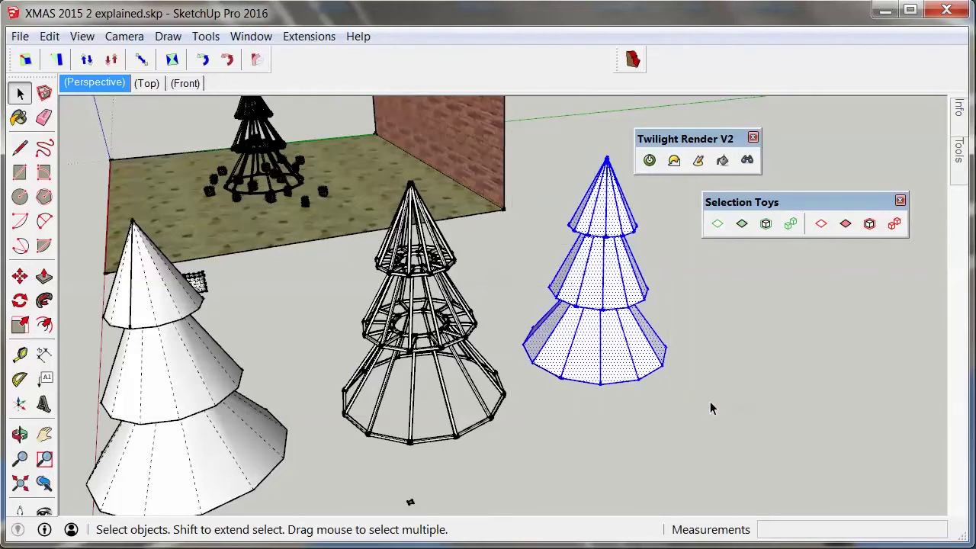
left_click(719, 225)
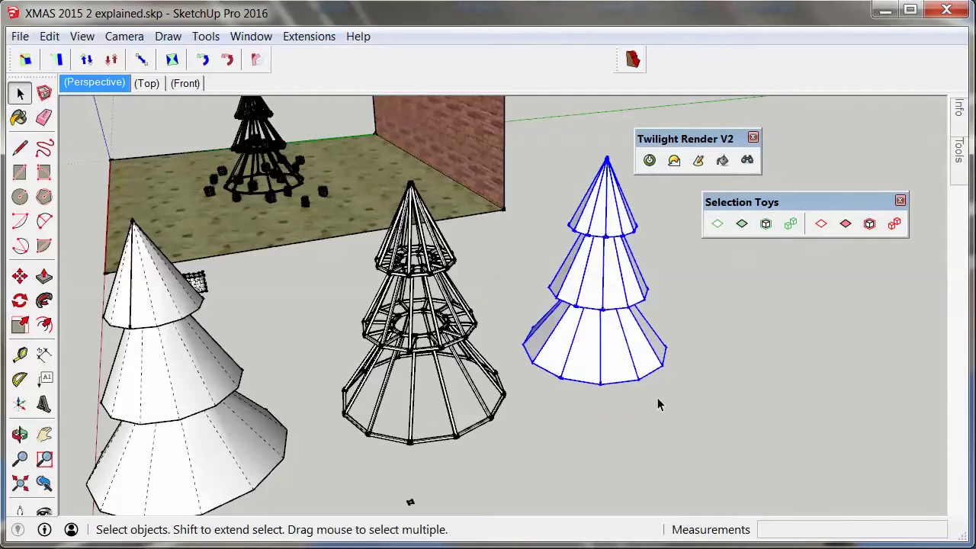
Step: Copy the selected edges to the right of the original tree as a wireframe twin
key("m")
left_click(610, 404)
key("ctrl")
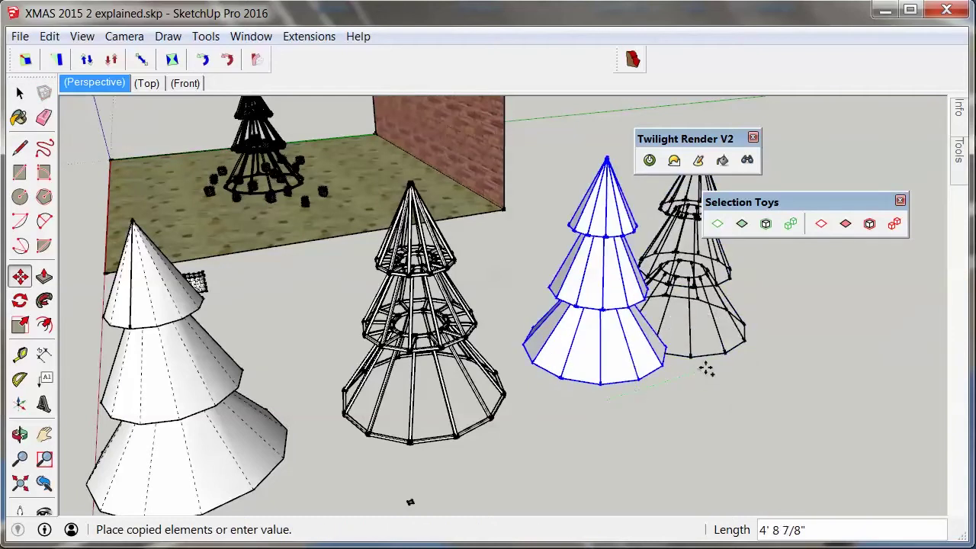
left_click(767, 350)
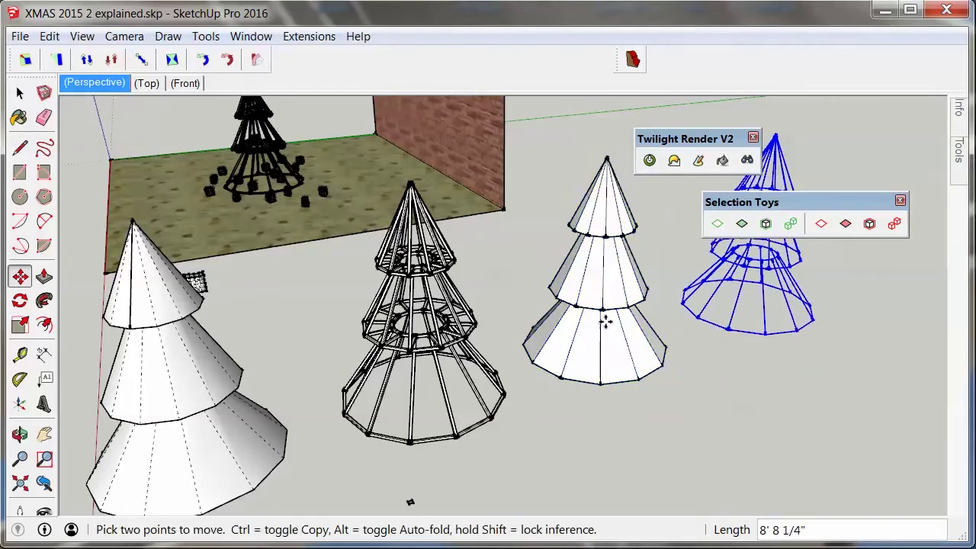
left_click(19, 92)
scroll(412, 287, "down", 2)
middle_click_drag(410, 287, 621, 350)
left_click(646, 348)
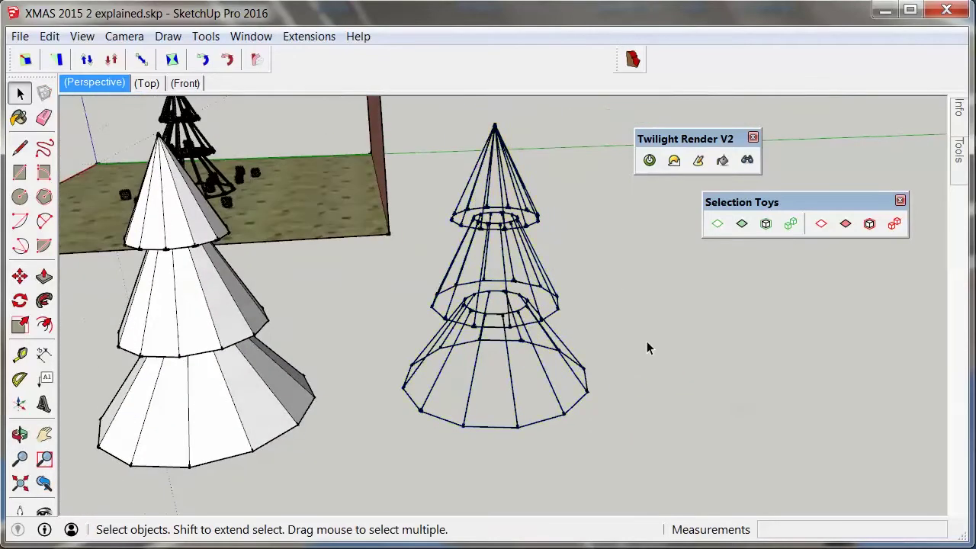
middle_click_drag(458, 308, 492, 339)
scroll(488, 337, "up", 5)
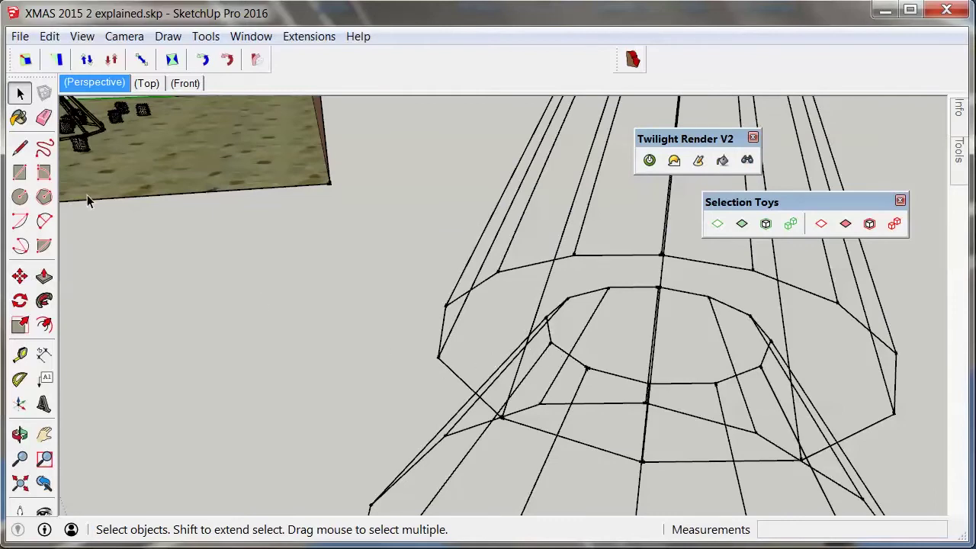
Step: Draw a line on the wireframe tree from an outer ring vertex to the inner ring
left_click(529, 346)
left_click(20, 148)
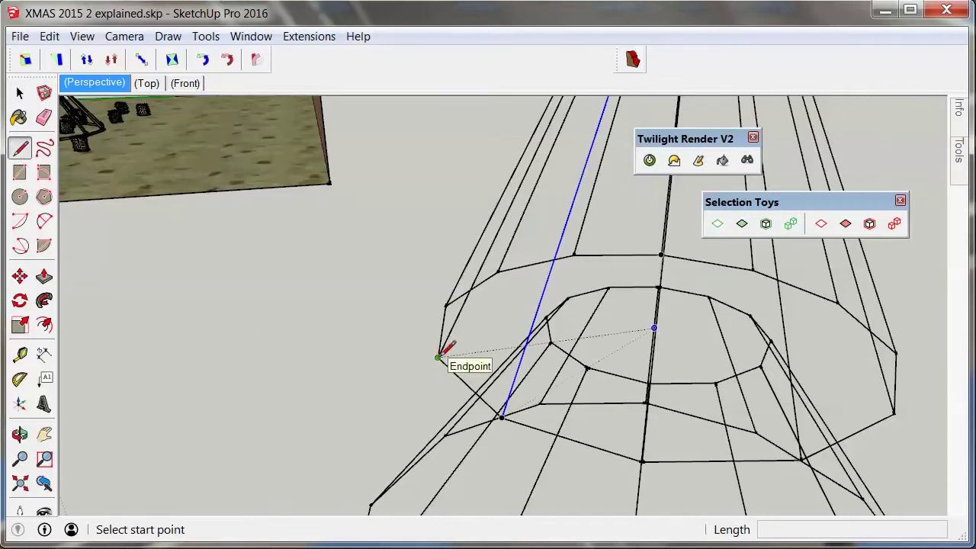
middle_click_drag(442, 349, 373, 357)
left_click(418, 348)
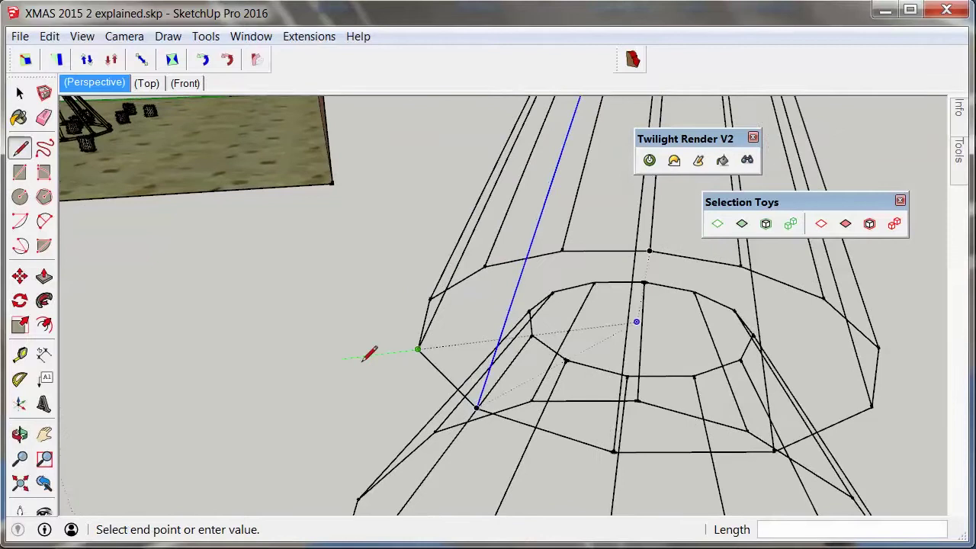
left_click(532, 335)
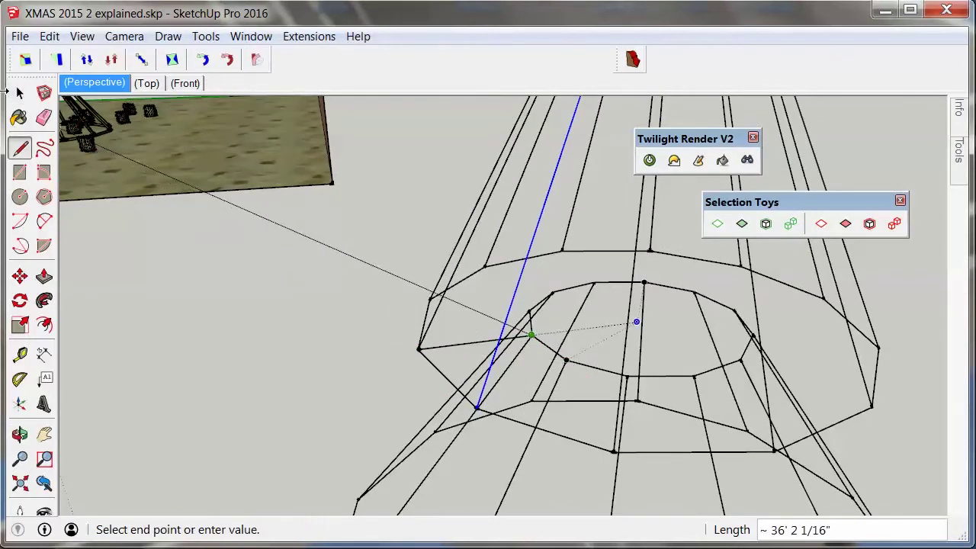
left_click(20, 92)
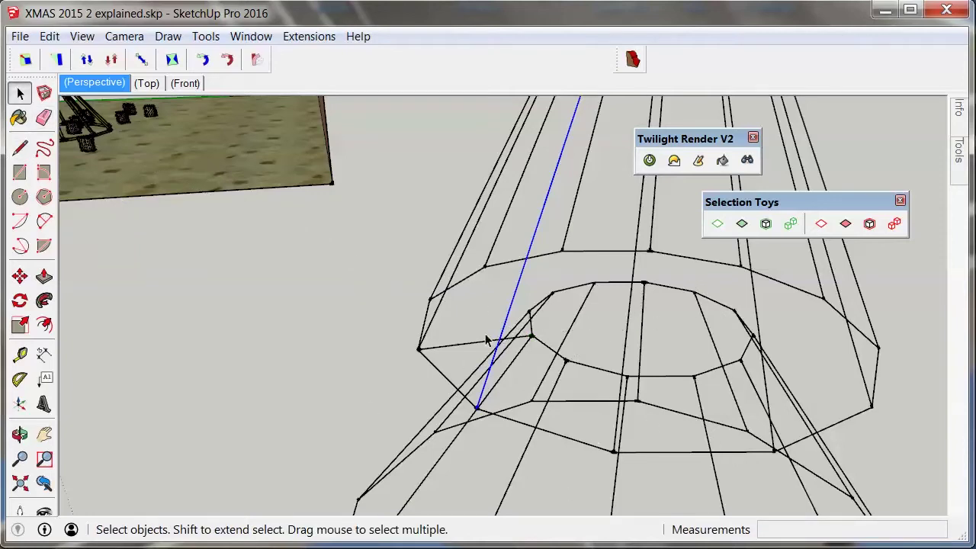
scroll(336, 328, "down", 5)
middle_click_drag(405, 412, 473, 425)
scroll(472, 425, "down", 2)
scroll(514, 331, "up", 1)
scroll(515, 332, "up", 1)
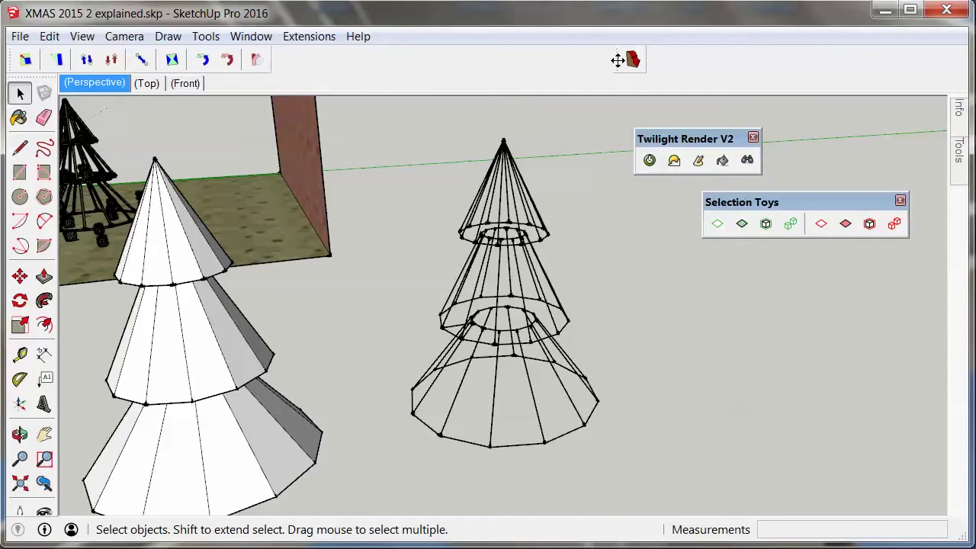
Step: Float the Profile Builder toolbar, open its settings, and select the whole wireframe tree
left_click_drag(618, 61, 698, 273)
left_click(706, 285)
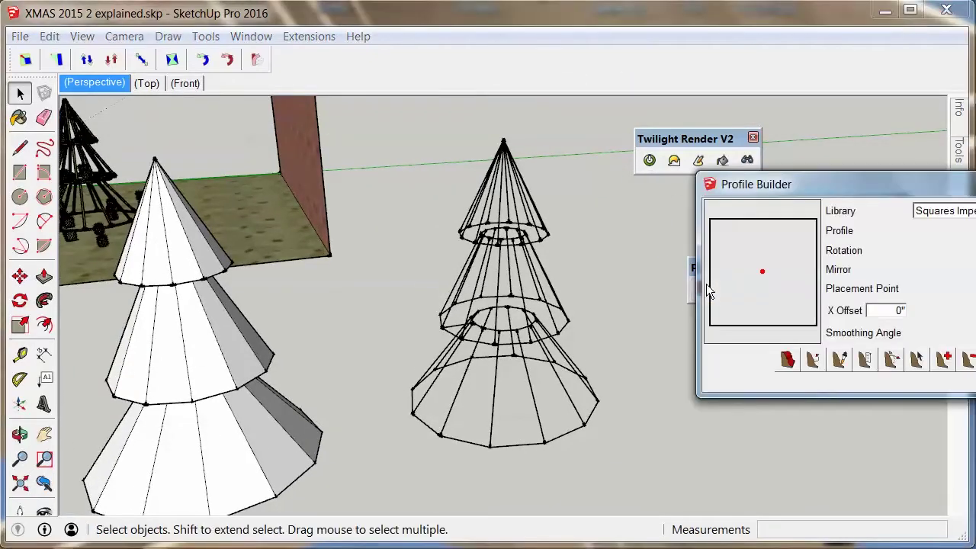
left_click_drag(810, 180, 731, 76)
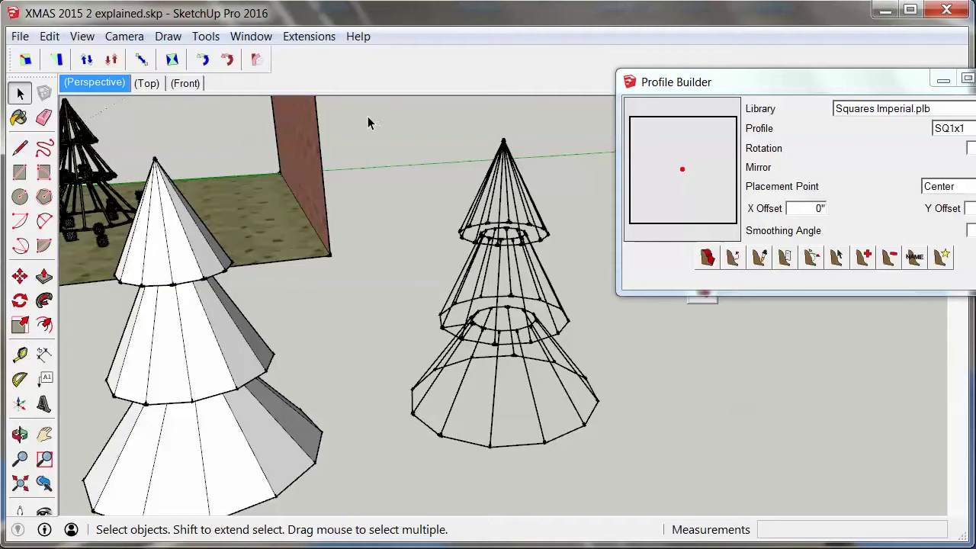
left_click_drag(377, 123, 668, 474)
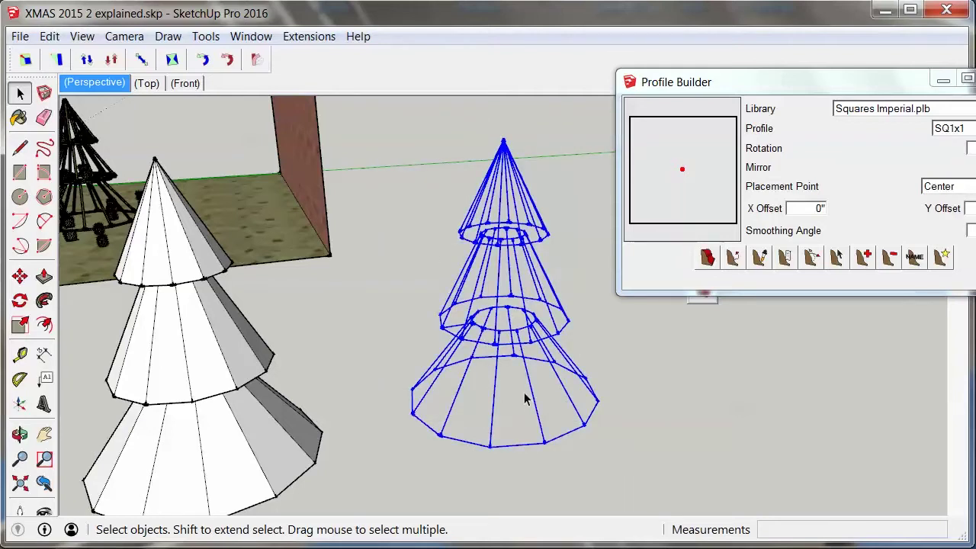
Step: Choose the Squares Imperial.plb library and build SQ1x1 members along every edge, accepting the prompt
left_click_drag(735, 83, 662, 74)
left_click(801, 100)
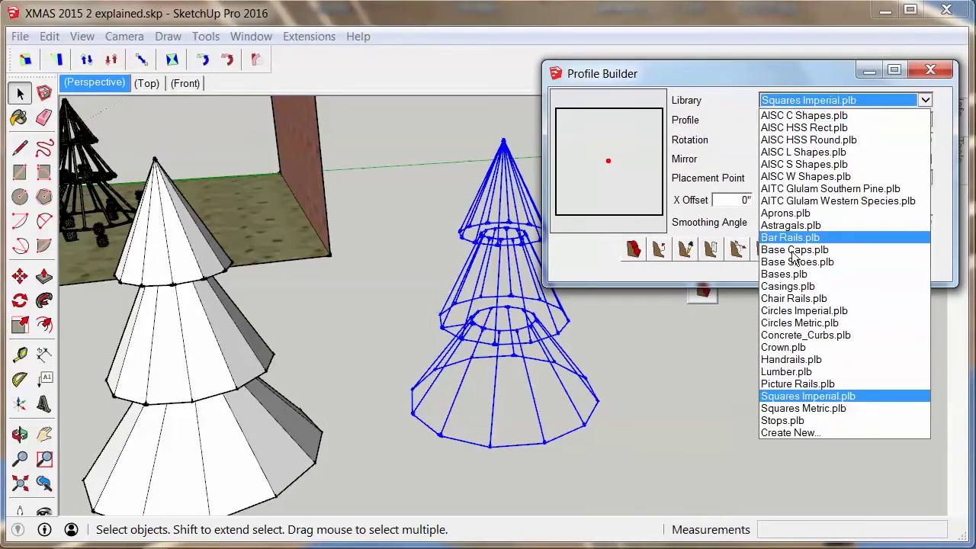
left_click(807, 398)
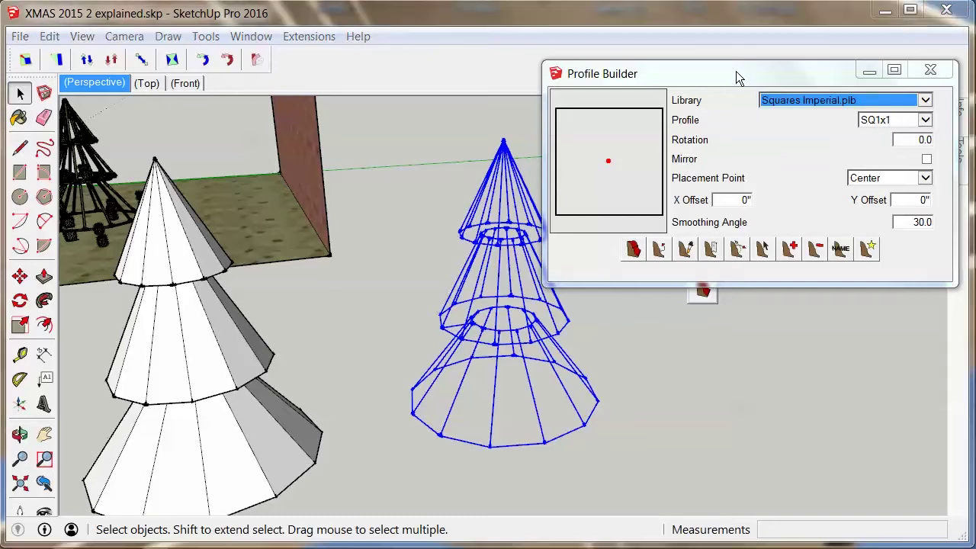
left_click_drag(735, 73, 833, 53)
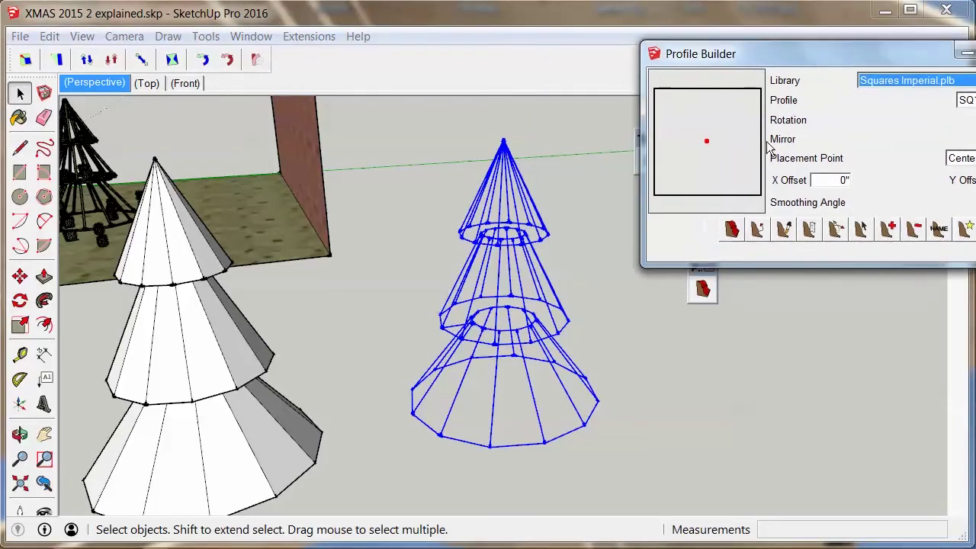
left_click(758, 230)
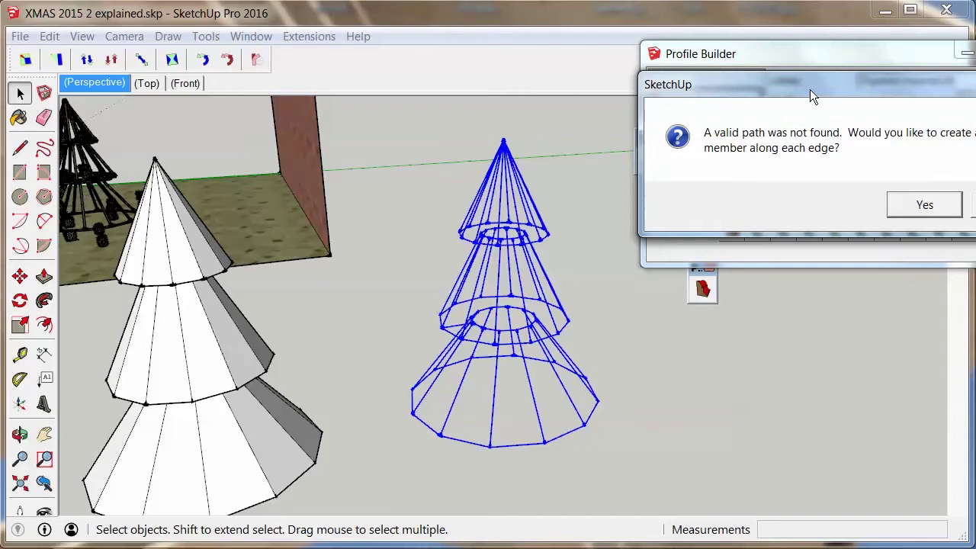
left_click_drag(811, 94, 680, 74)
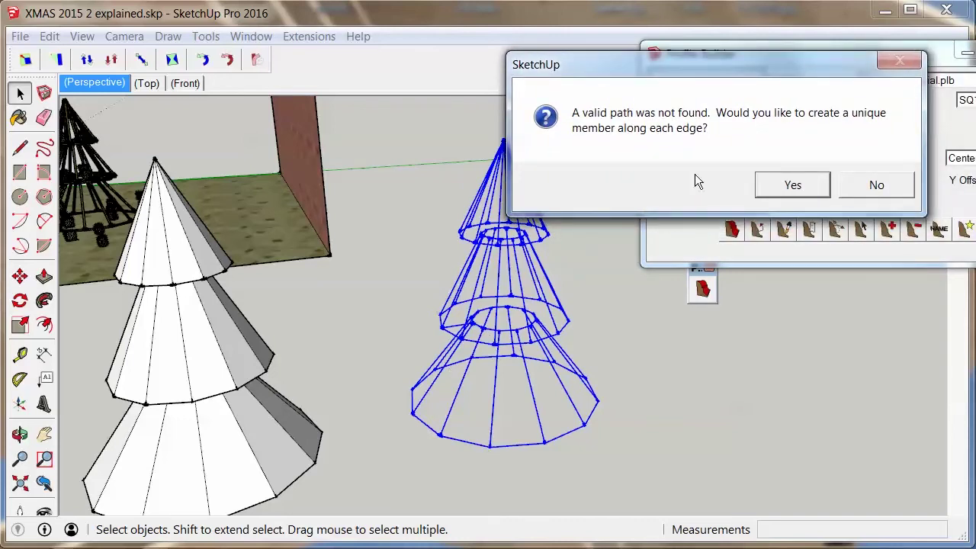
left_click(781, 186)
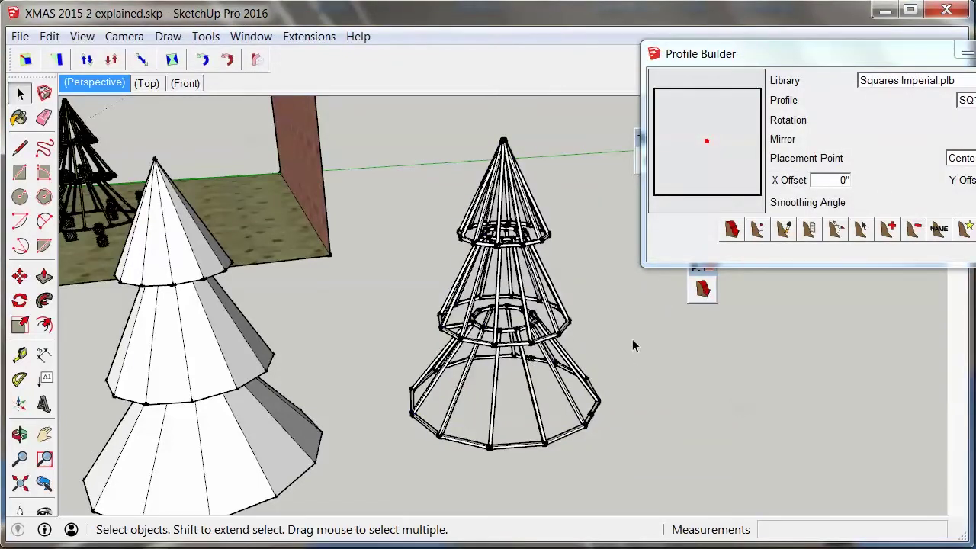
scroll(457, 313, "up", 5)
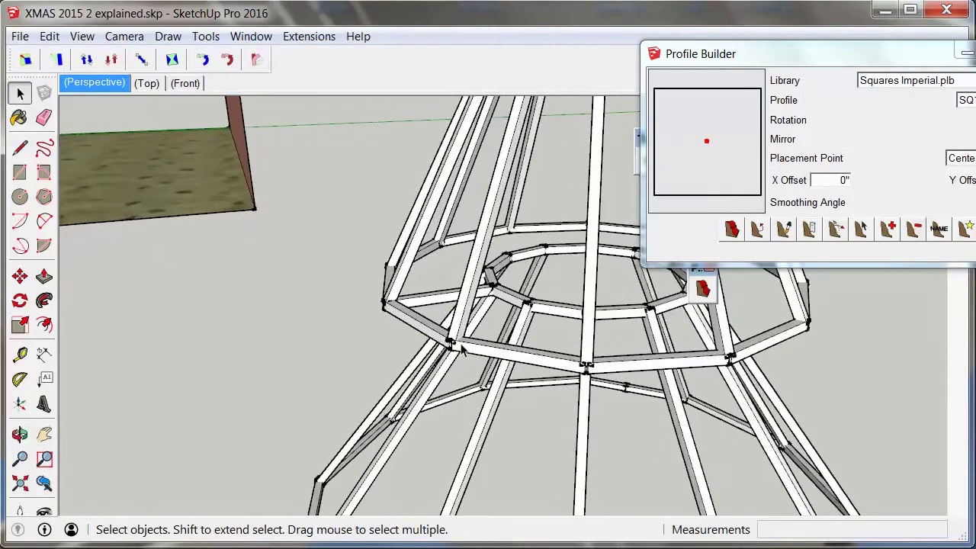
middle_click_drag(461, 347, 404, 349)
scroll(610, 371, "up", 6)
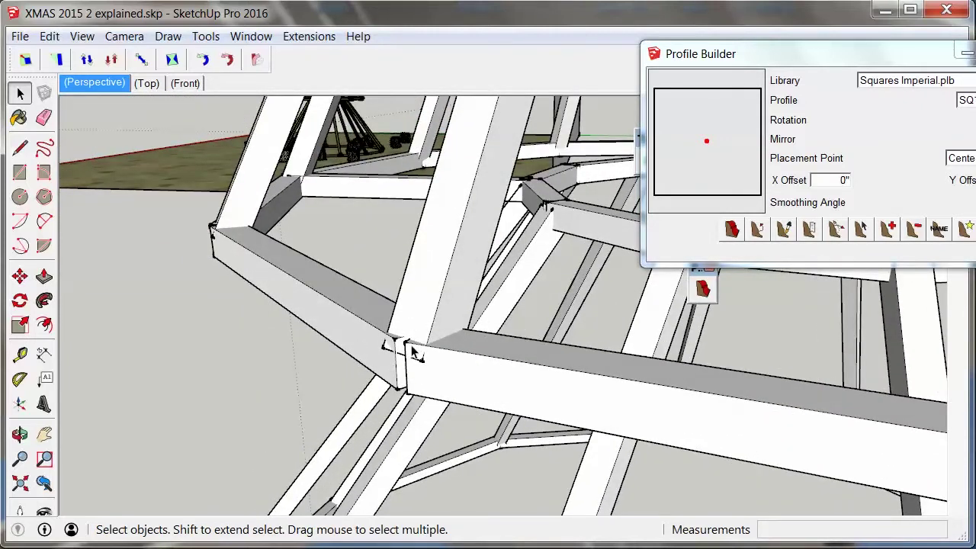
scroll(411, 352, "up", 2)
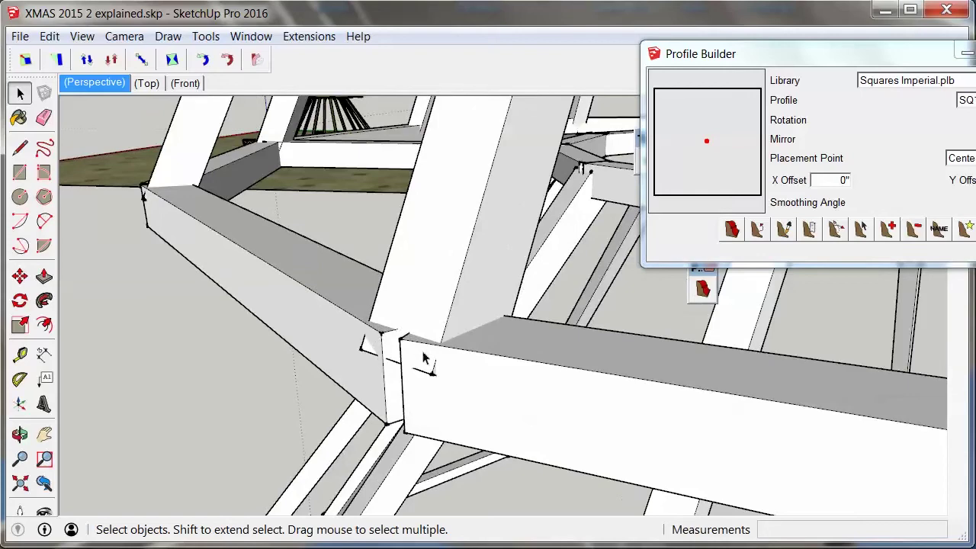
scroll(425, 359, "down", 6)
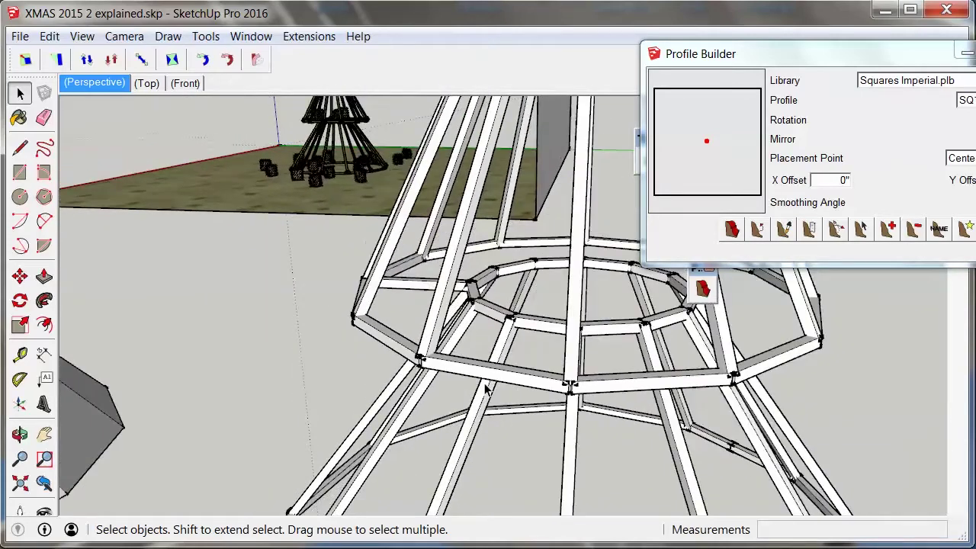
middle_click_drag(487, 389, 556, 391)
scroll(374, 349, "down", 5)
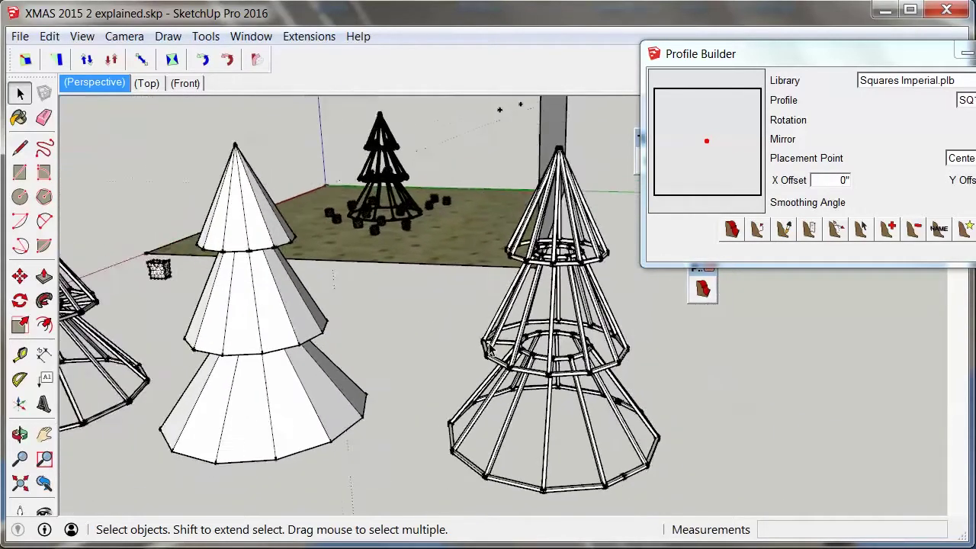
middle_click_drag(450, 396, 487, 424)
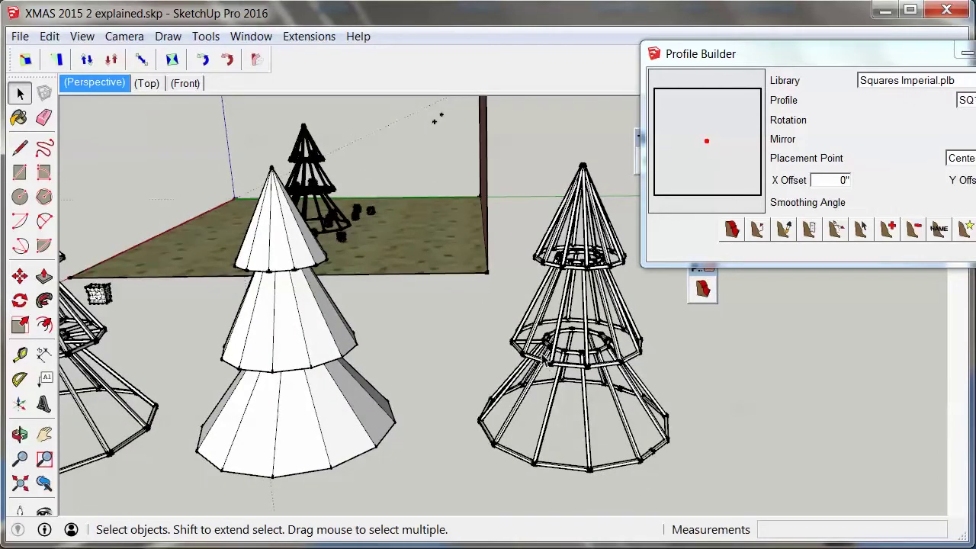
Step: Switch to the Perspective scene and collapse Profile Builder to a small toolbar
left_click(98, 81)
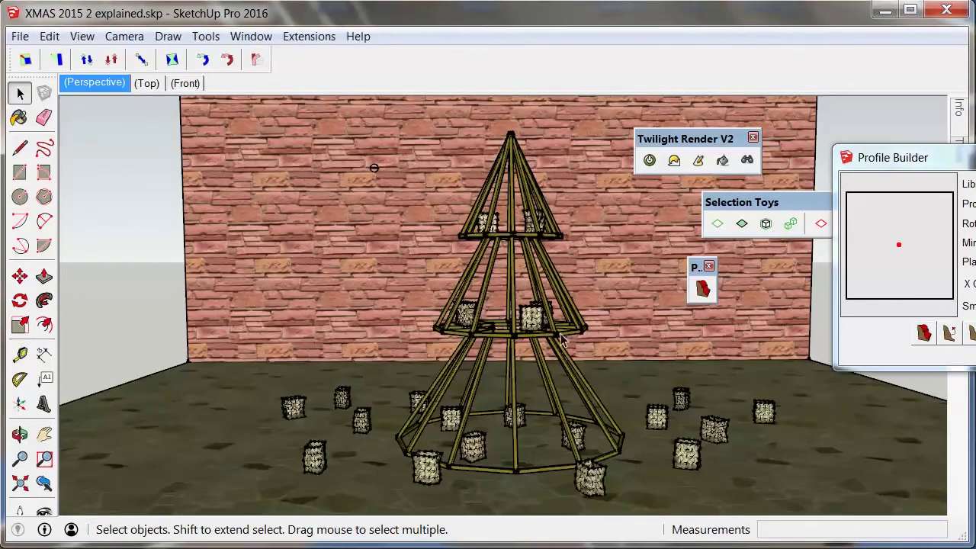
scroll(521, 327, "up", 6)
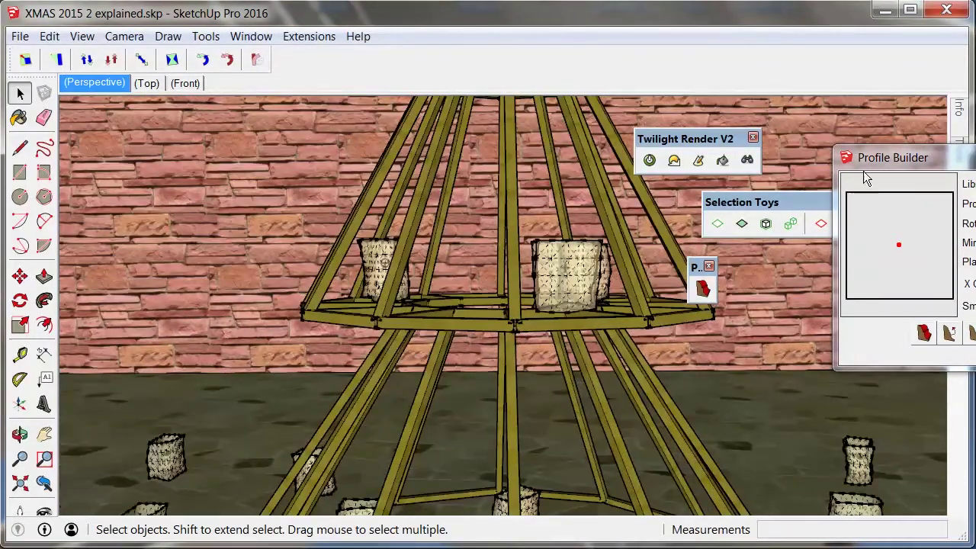
left_click(902, 145)
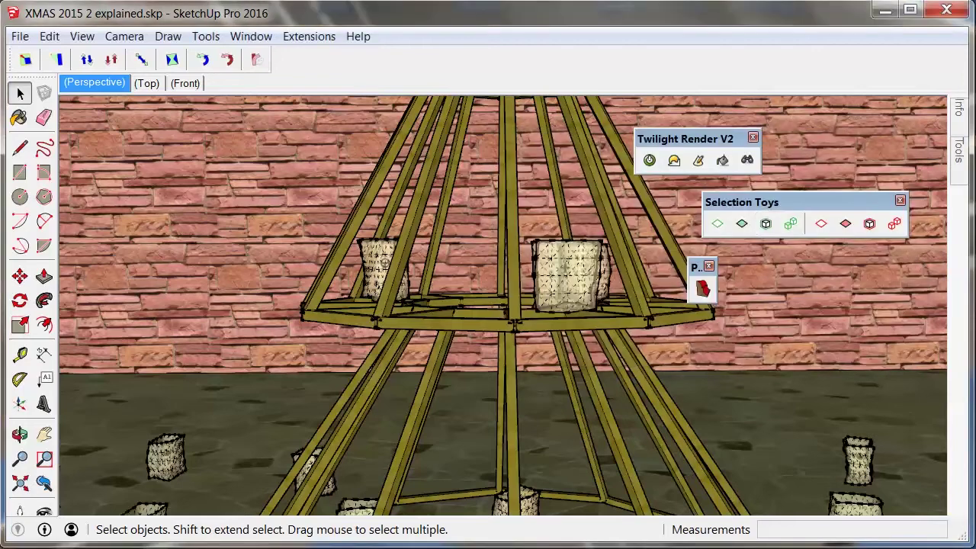
Step: Orbit and zoom around the timber-frame tree to inspect the paper-bag lanterns inside its tiers
middle_click_drag(412, 343, 423, 412)
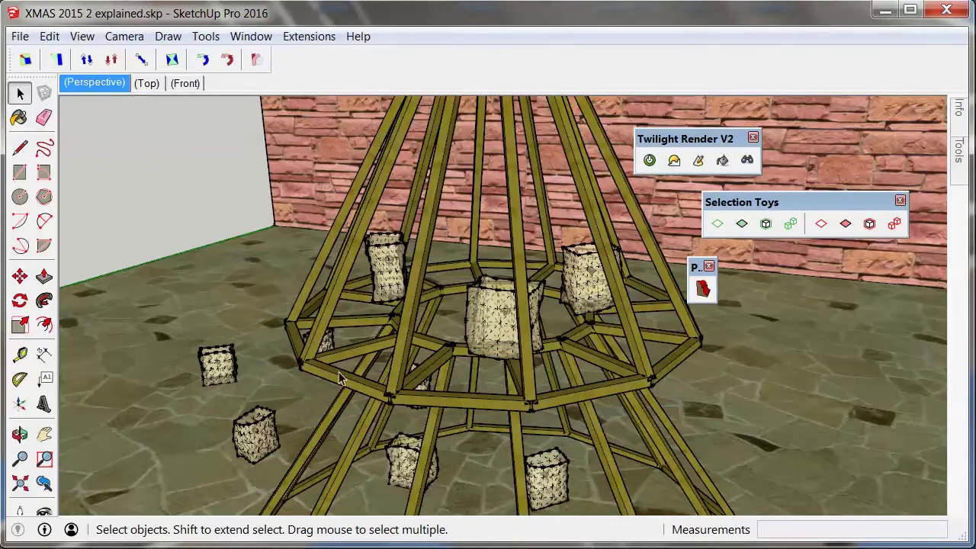
scroll(339, 371, "up", 8)
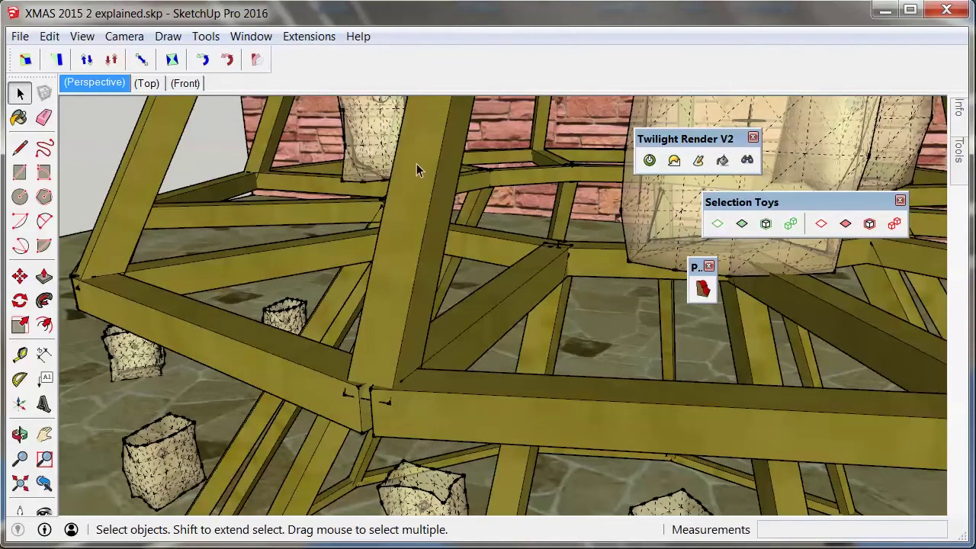
scroll(417, 163, "down", 10)
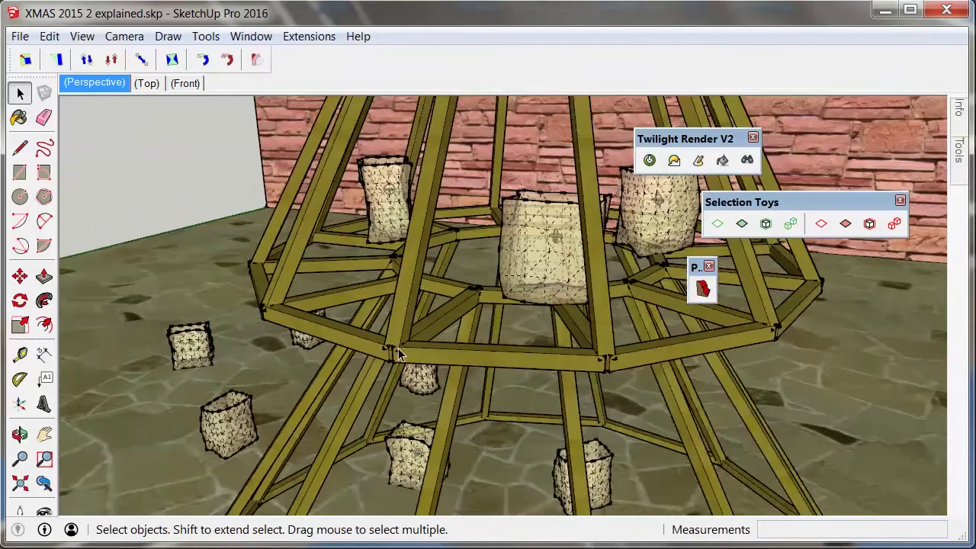
scroll(398, 348, "down", 2)
scroll(570, 345, "down", 3)
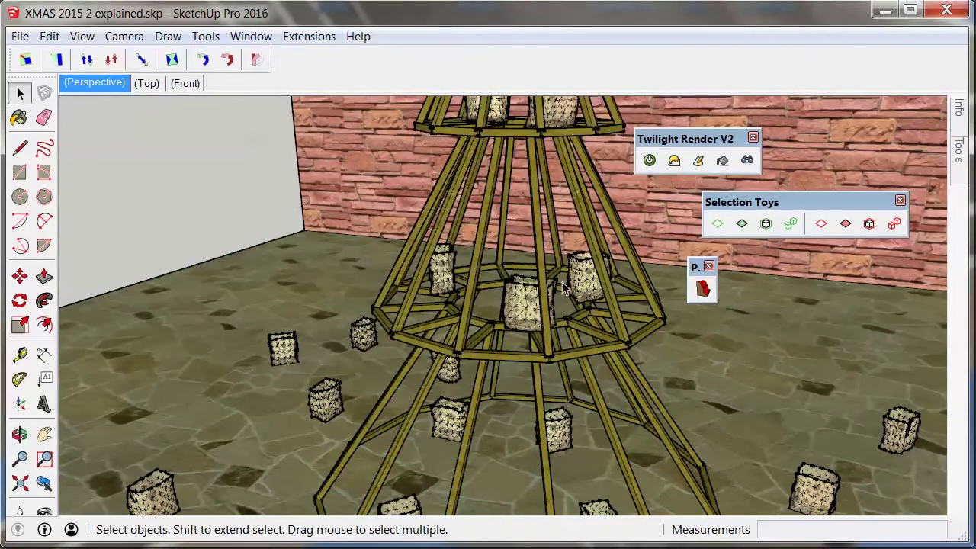
scroll(518, 256, "down", 5)
middle_click_drag(389, 277, 479, 195)
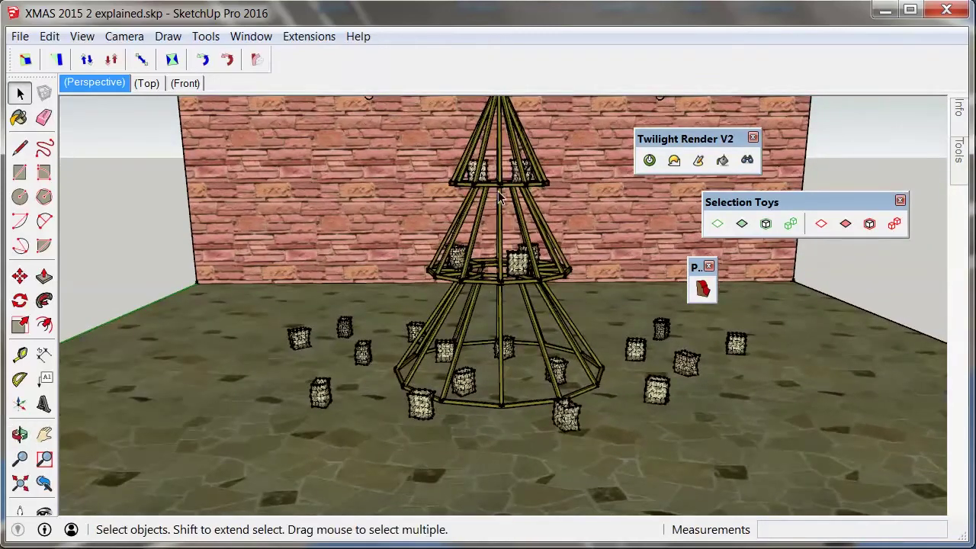
scroll(507, 286, "up", 10)
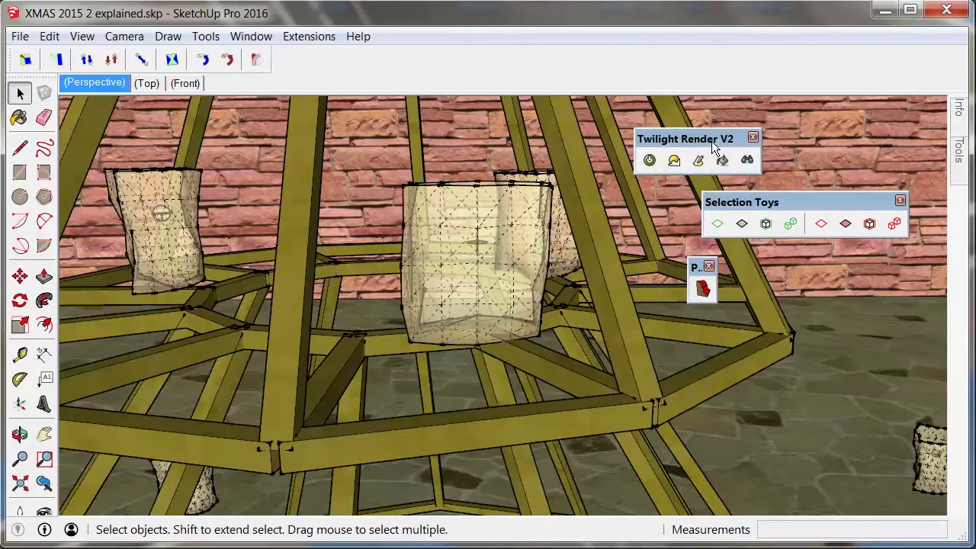
Step: Dock the Twilight Render, Selection Toys and Profile Builder toolbars in the top toolbar row
left_click_drag(712, 141, 374, 48)
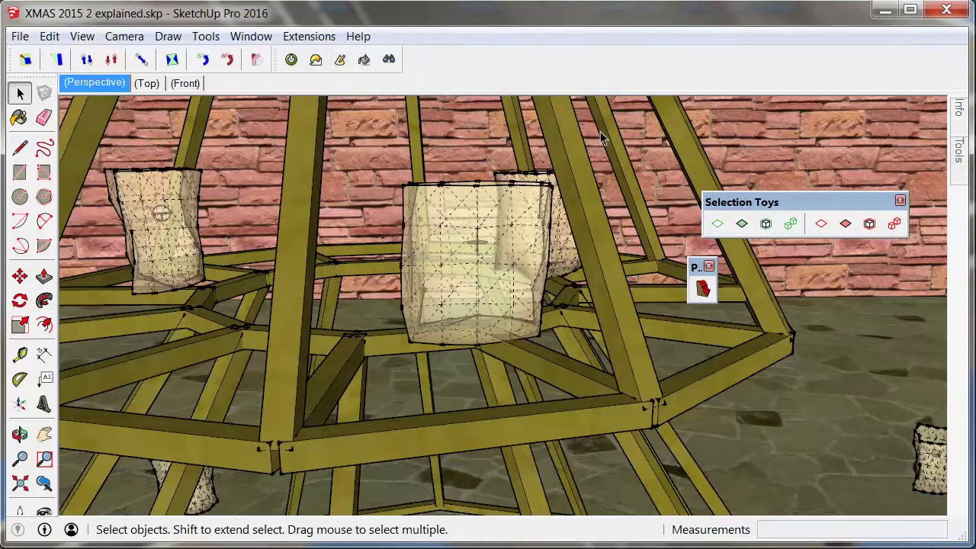
left_click_drag(750, 200, 435, 46)
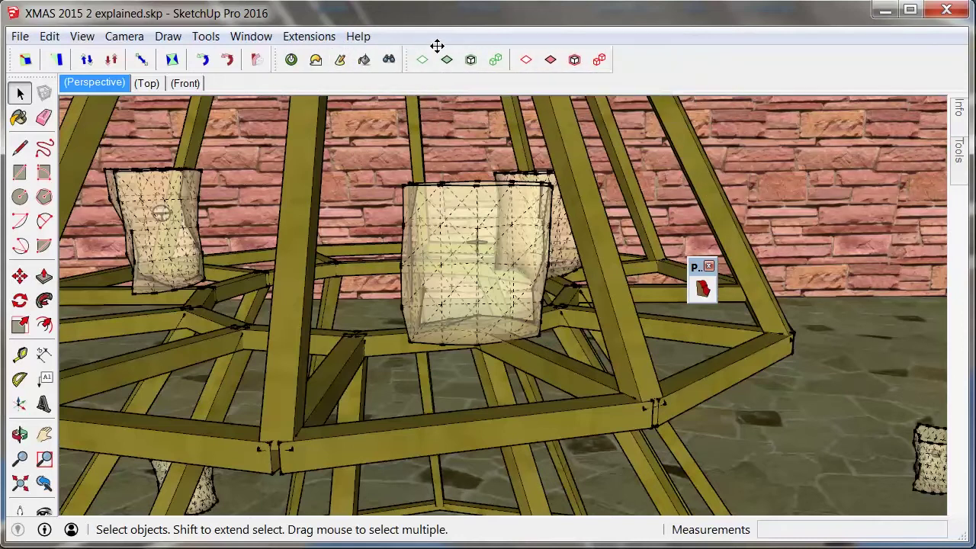
left_click_drag(693, 266, 626, 48)
scroll(652, 313, "down", 10)
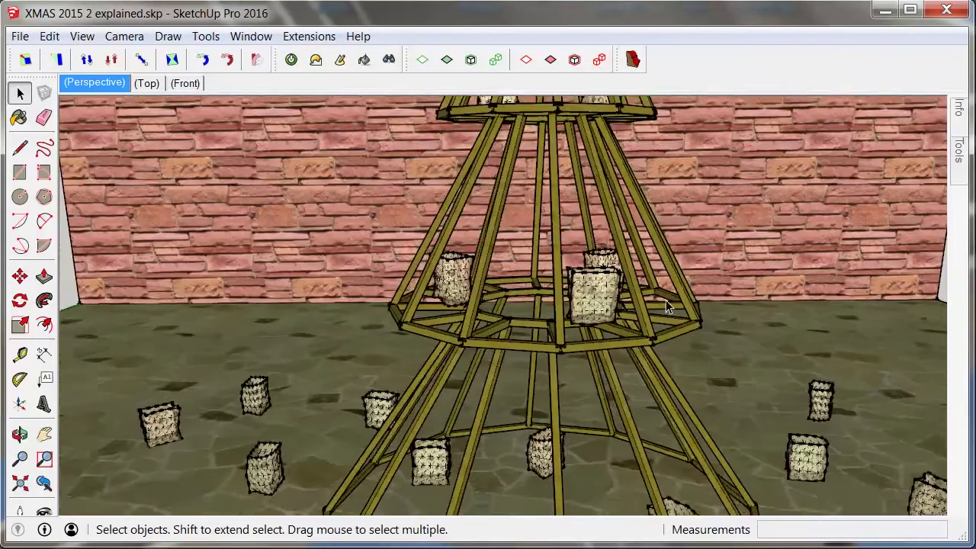
scroll(328, 276, "down", 6)
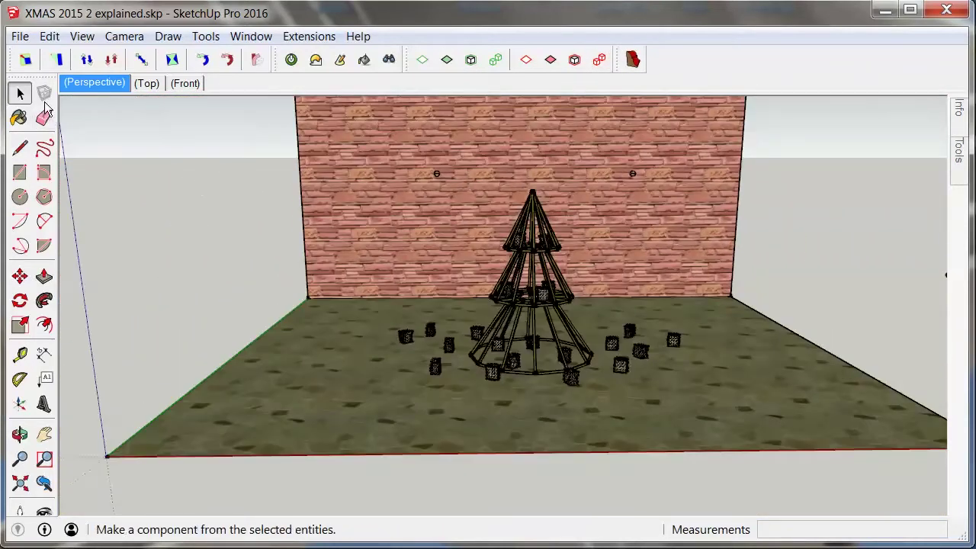
Step: Return to the Perspective scene and close the Twilight Render window without rendering
left_click(95, 84)
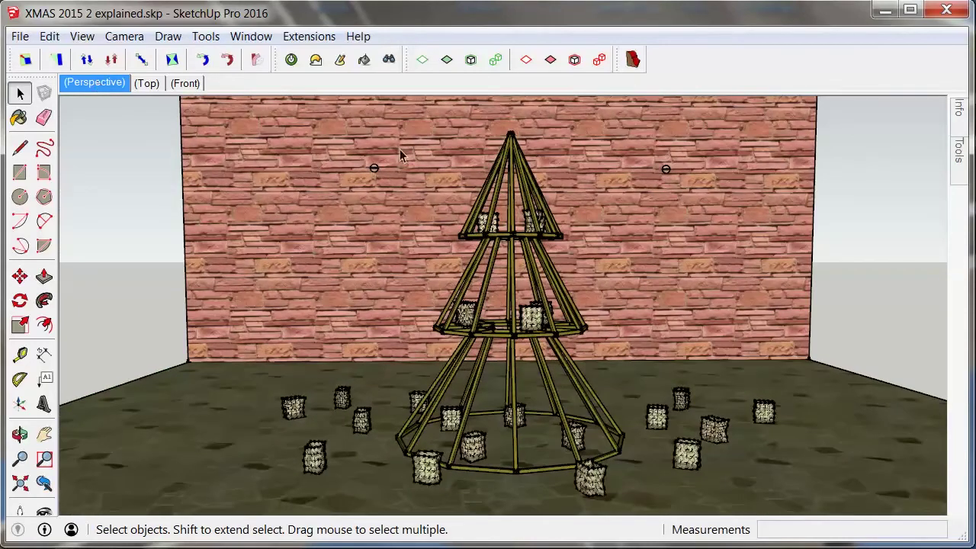
left_click(291, 60)
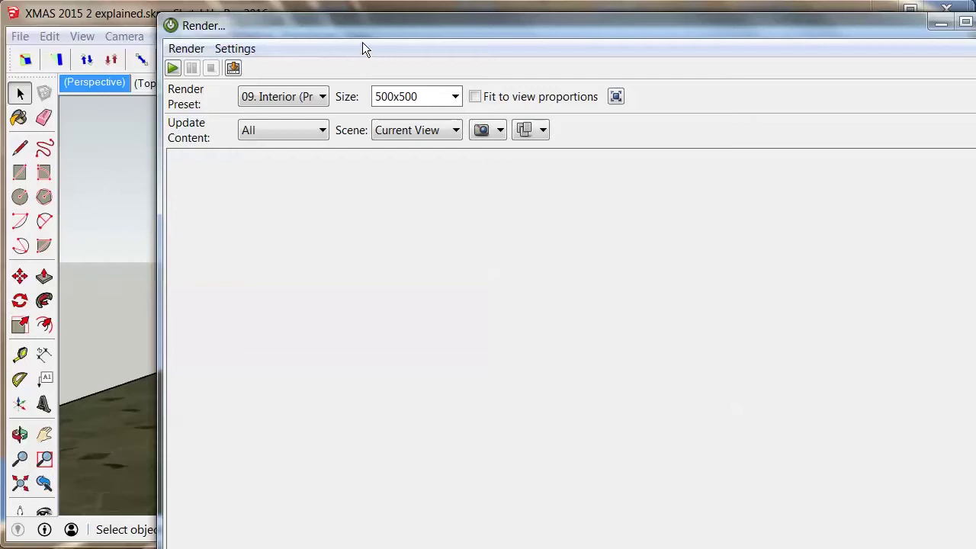
left_click_drag(357, 28, 269, 71)
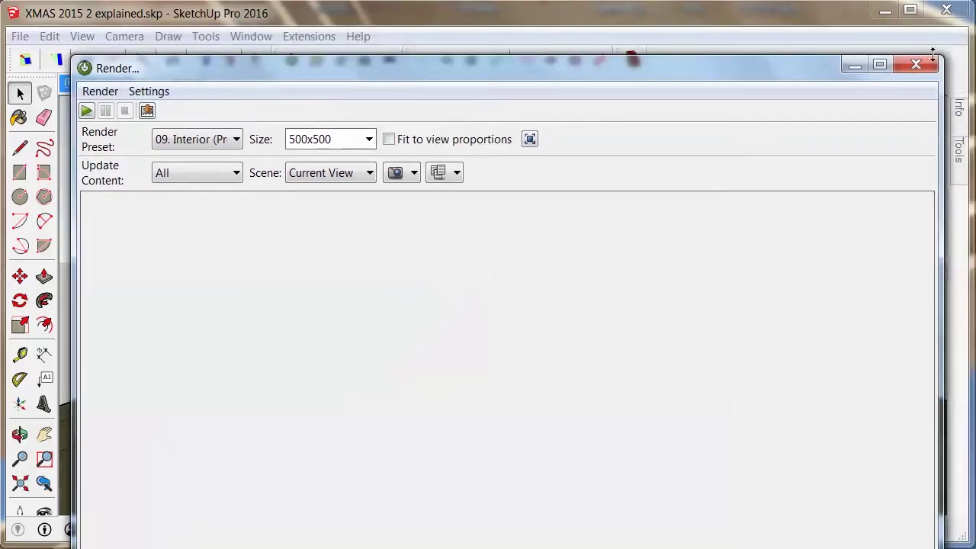
left_click(914, 65)
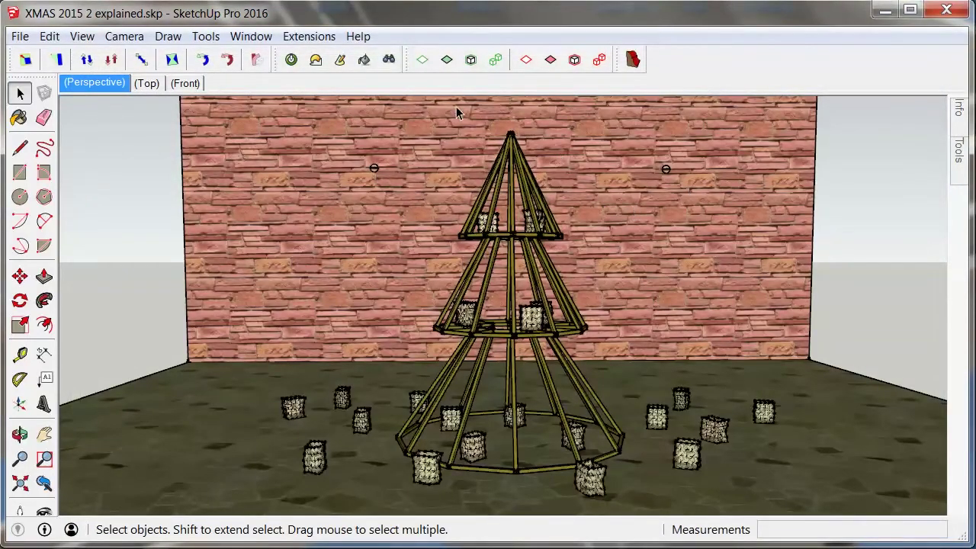
Step: Open Twilight's Template Material editor and review Stone_Flagstone_Ashlar's SketchUp bump with size 1.000
left_click(364, 63)
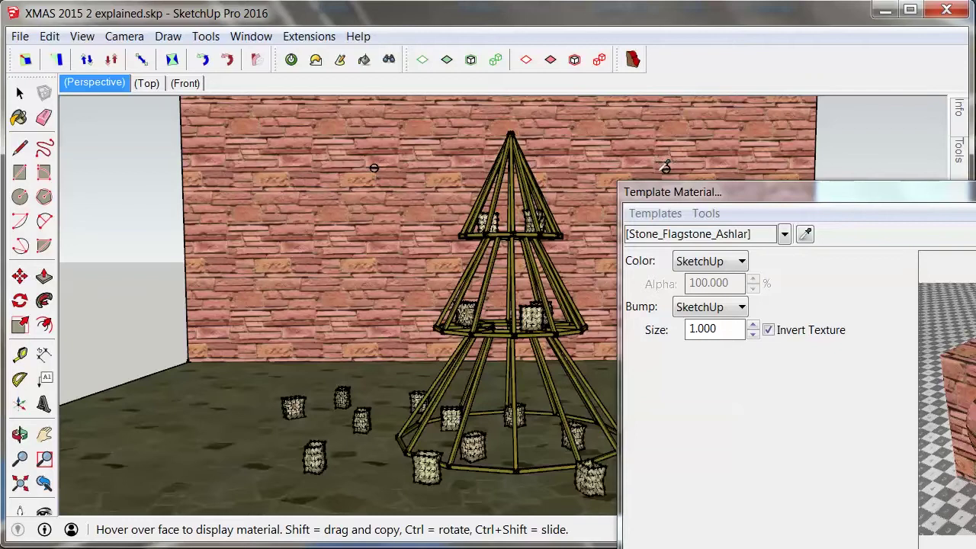
left_click_drag(748, 193, 689, 128)
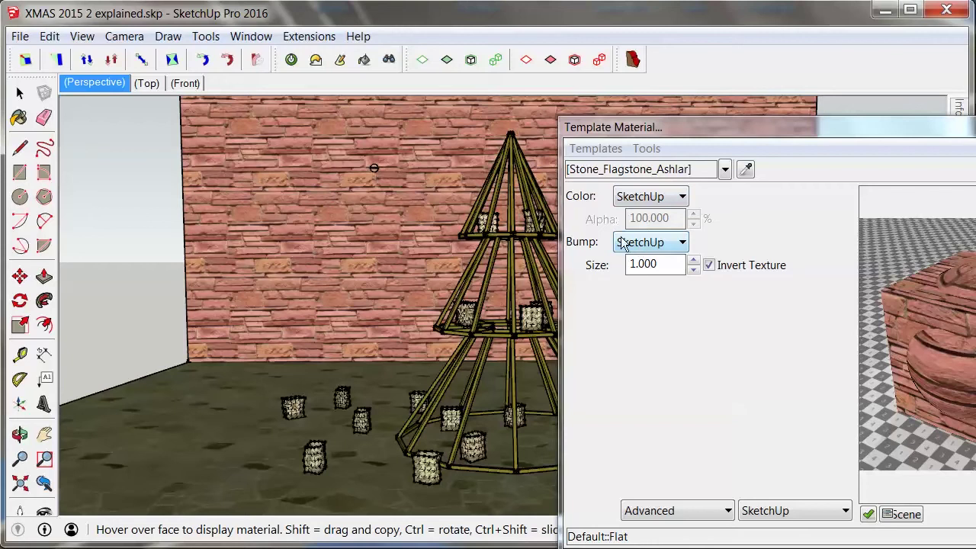
left_click_drag(690, 130, 551, 90)
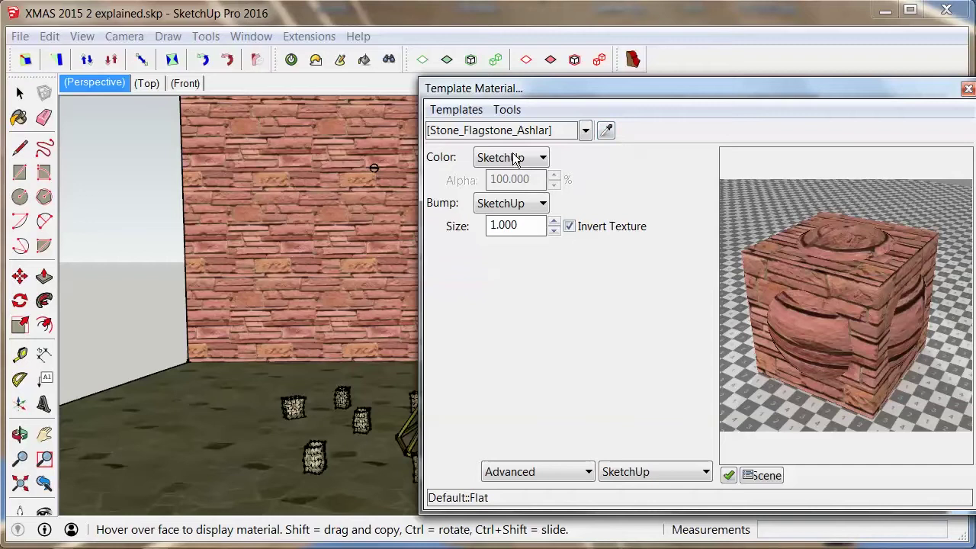
mouse_move(544, 91)
left_mouse_down()
mouse_move(607, 142)
mouse_move(637, 114)
mouse_move(561, 87)
left_mouse_up()
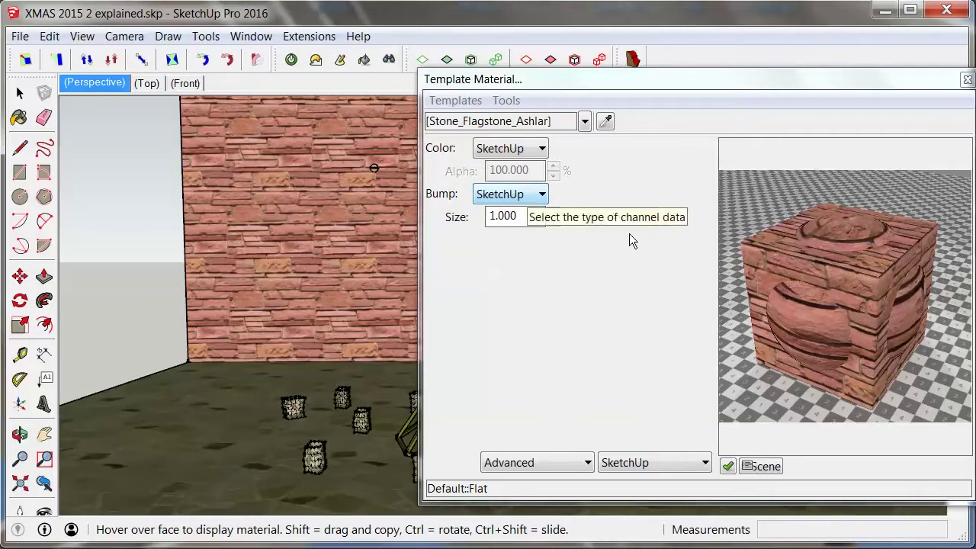
left_click(542, 195)
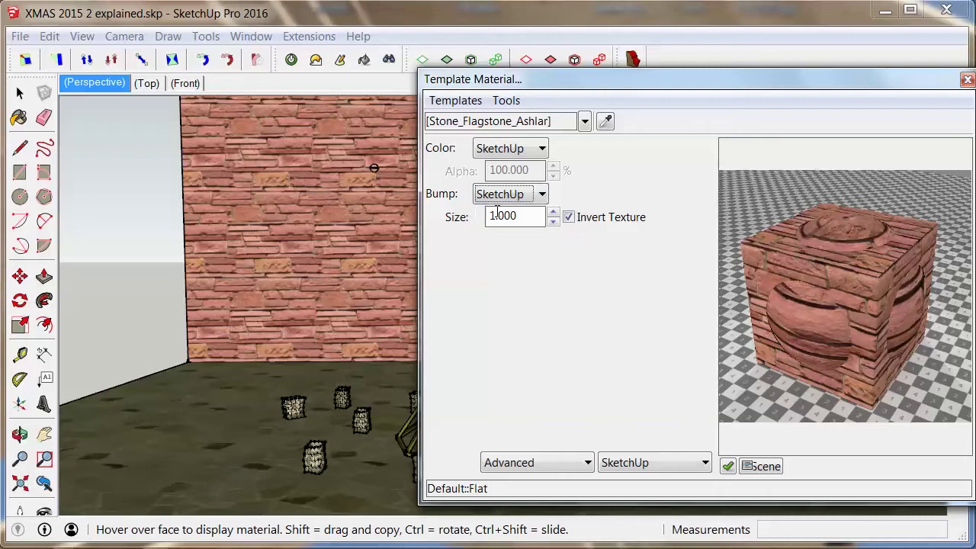
left_click(526, 217)
left_click_drag(508, 88, 418, 86)
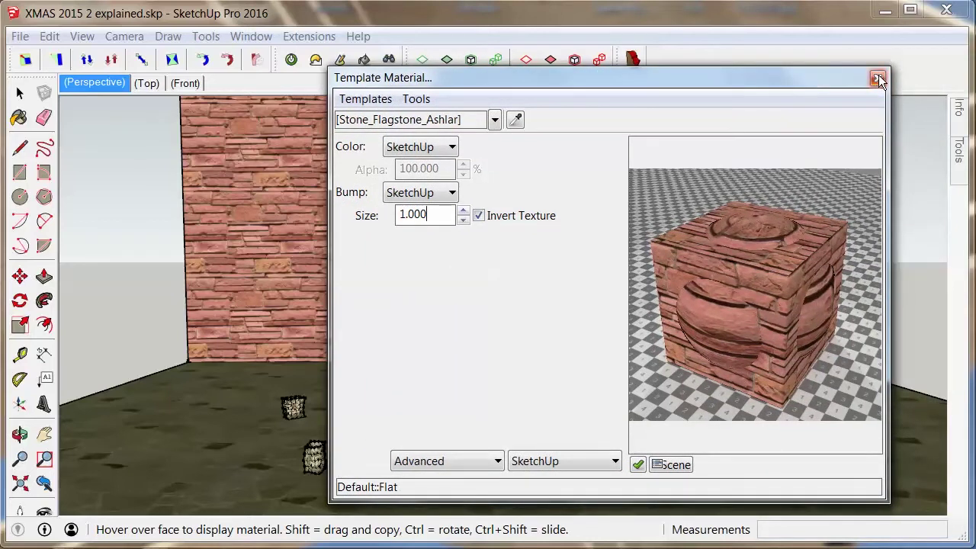
left_click_drag(550, 80, 883, 62)
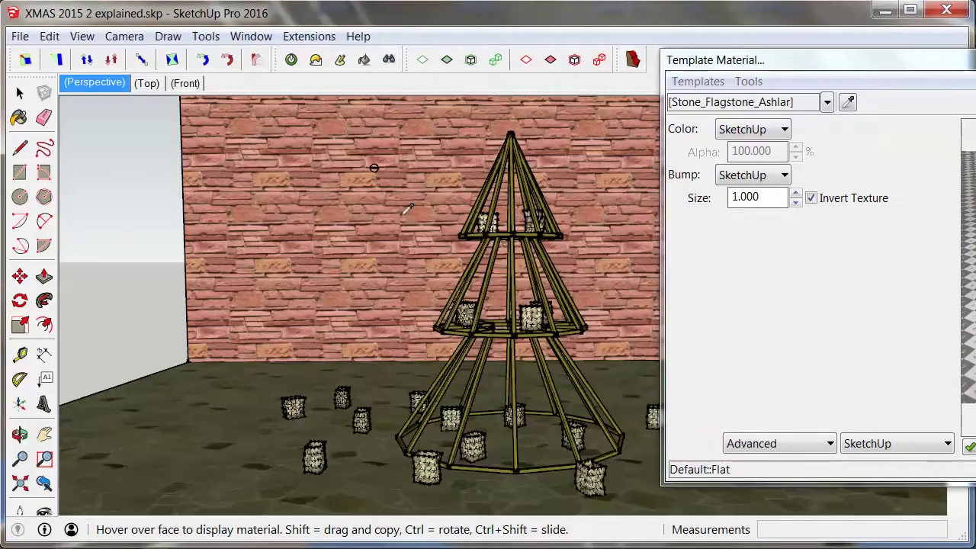
Step: Sample the floor's Stone_Pavers_Walk material and browse the template categories without changing them
left_click(250, 412)
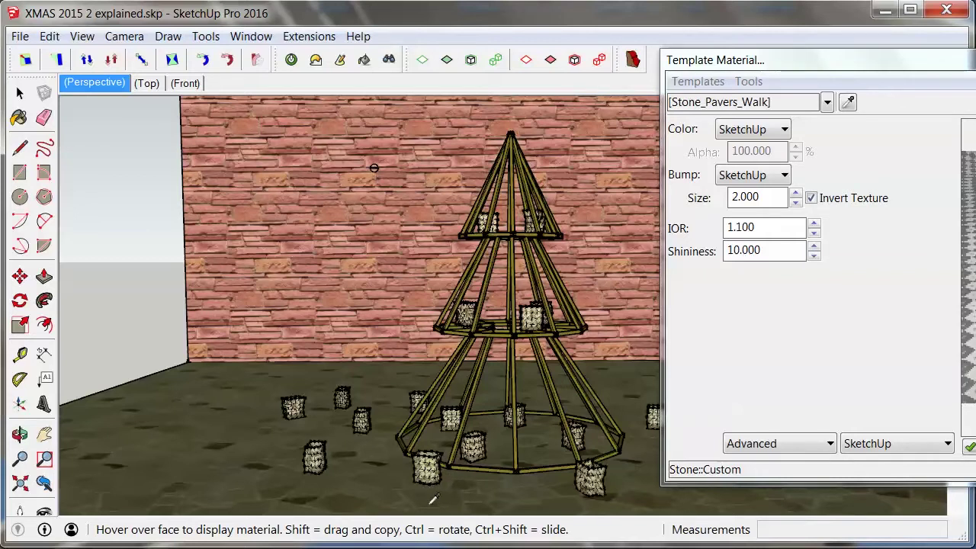
left_click_drag(836, 58, 440, 65)
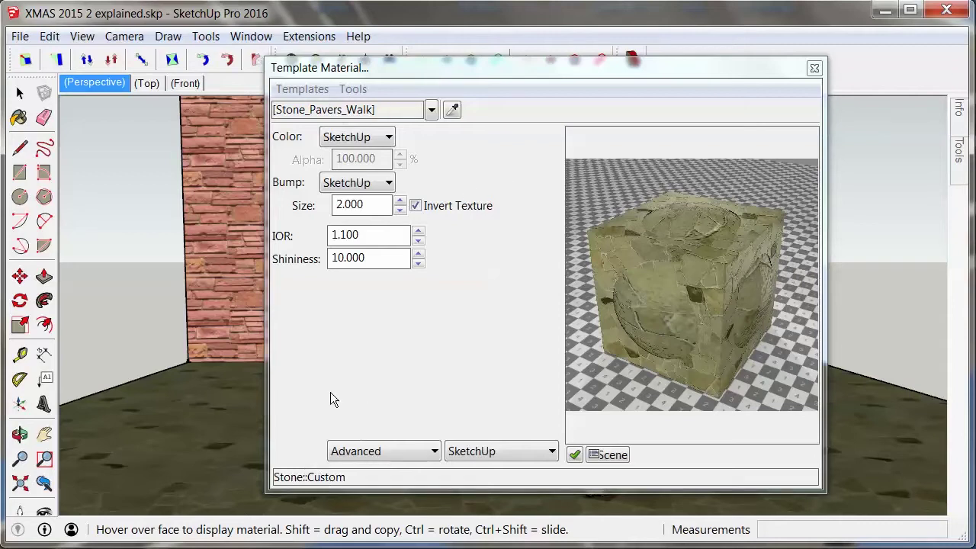
left_click(302, 90)
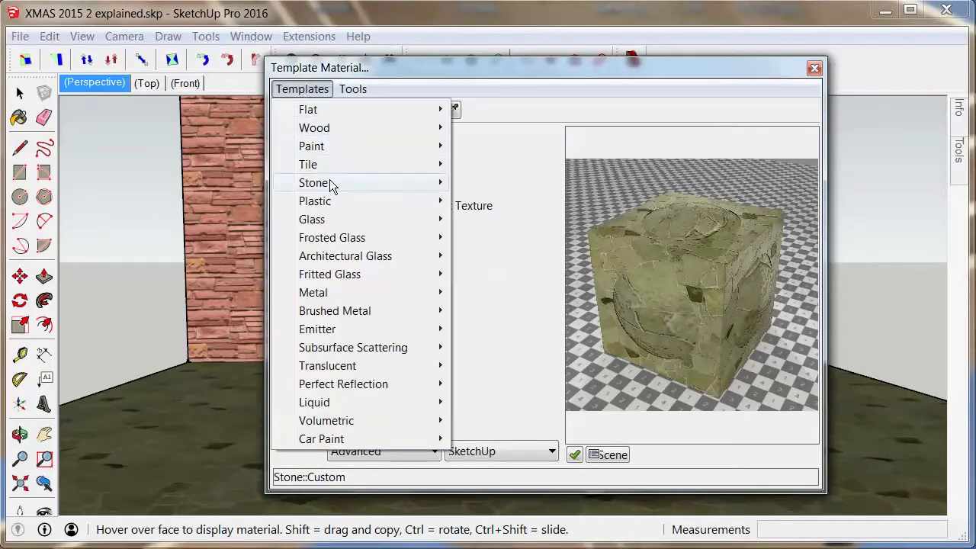
mouse_move(324, 183)
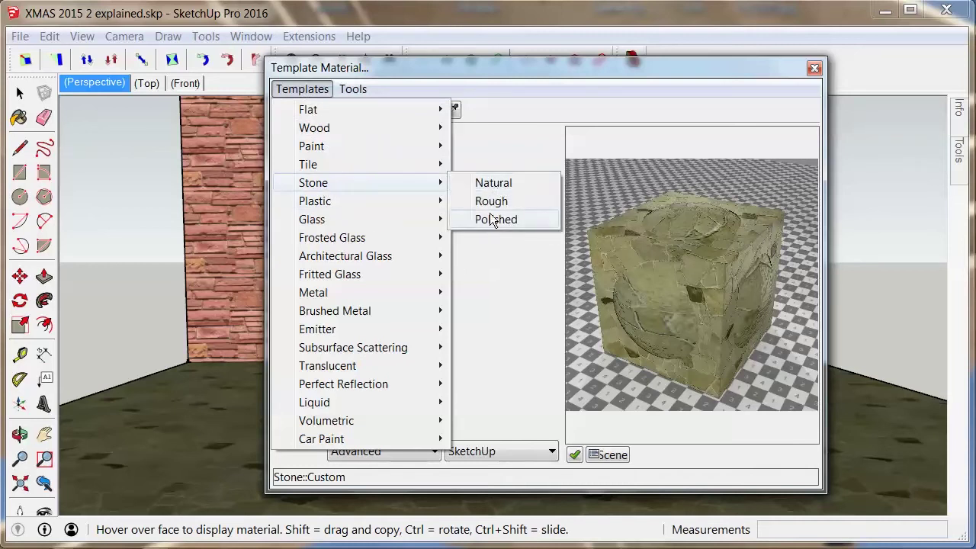
left_click(508, 71)
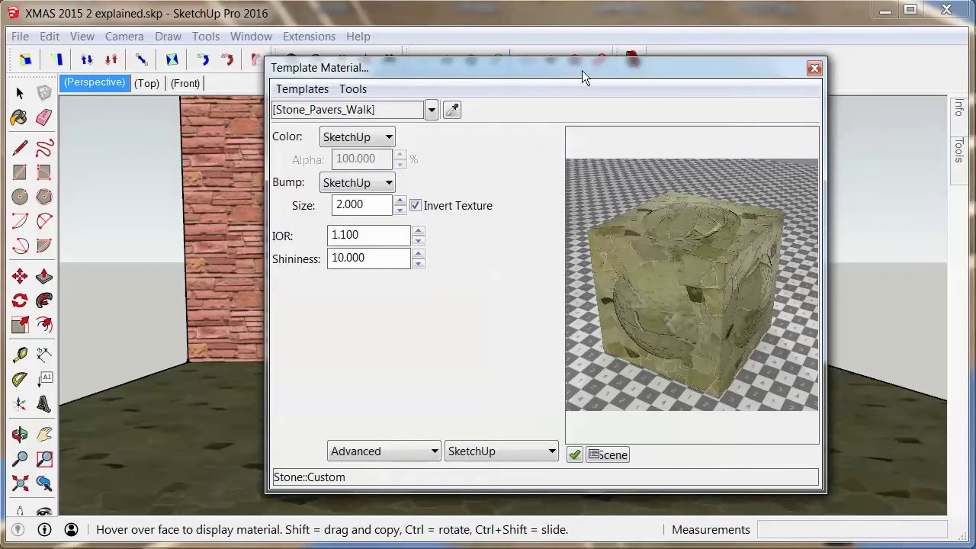
left_click_drag(384, 71, 793, 69)
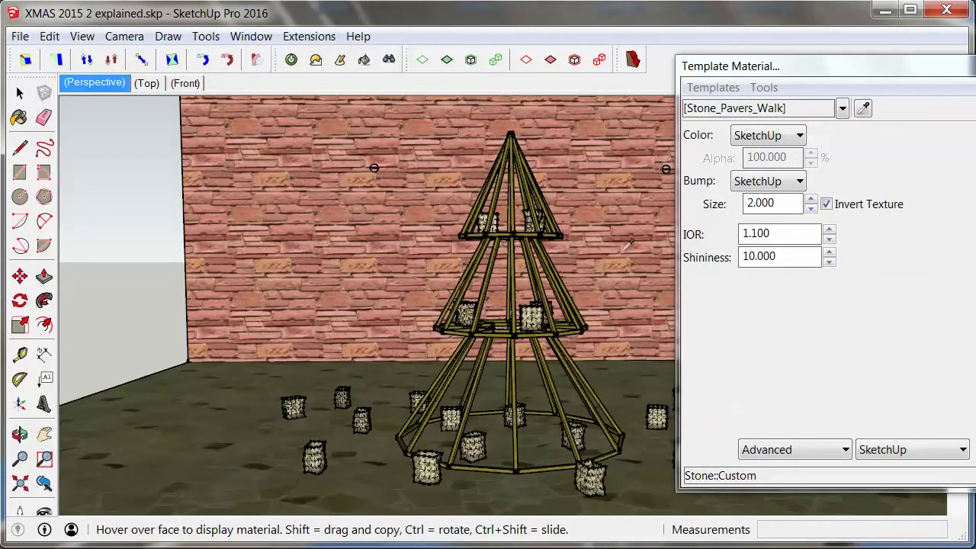
mouse_move(787, 68)
left_mouse_down()
mouse_move(674, 72)
mouse_move(769, 67)
left_mouse_up()
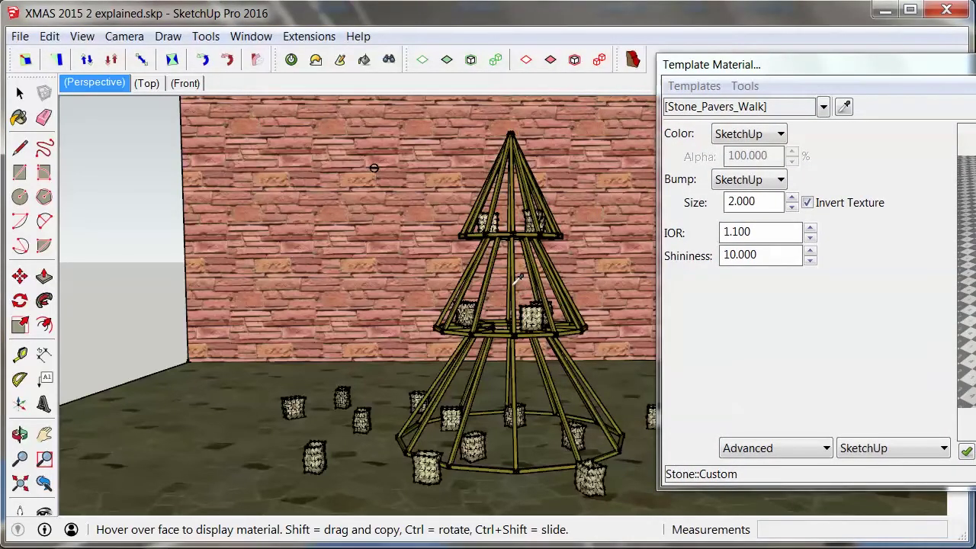
Step: Eyedrop the tree frame to load its Wood_Plywood_Knots material settings
left_click(518, 280)
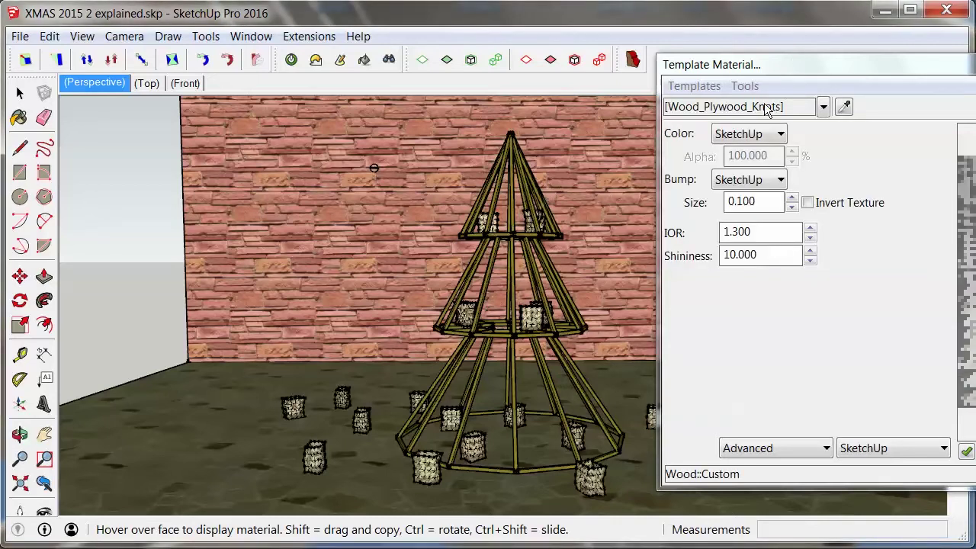
left_click_drag(812, 63, 438, 60)
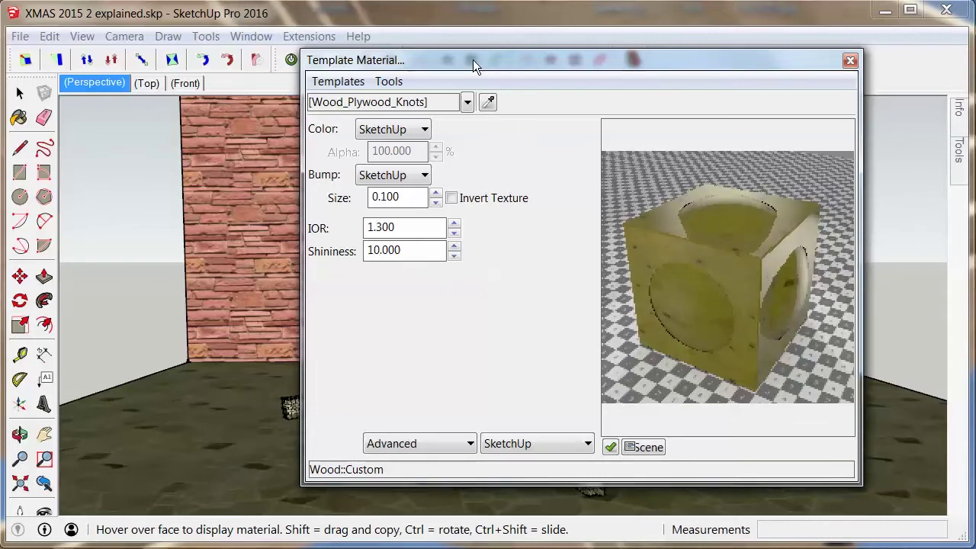
left_click_drag(466, 57, 879, 54)
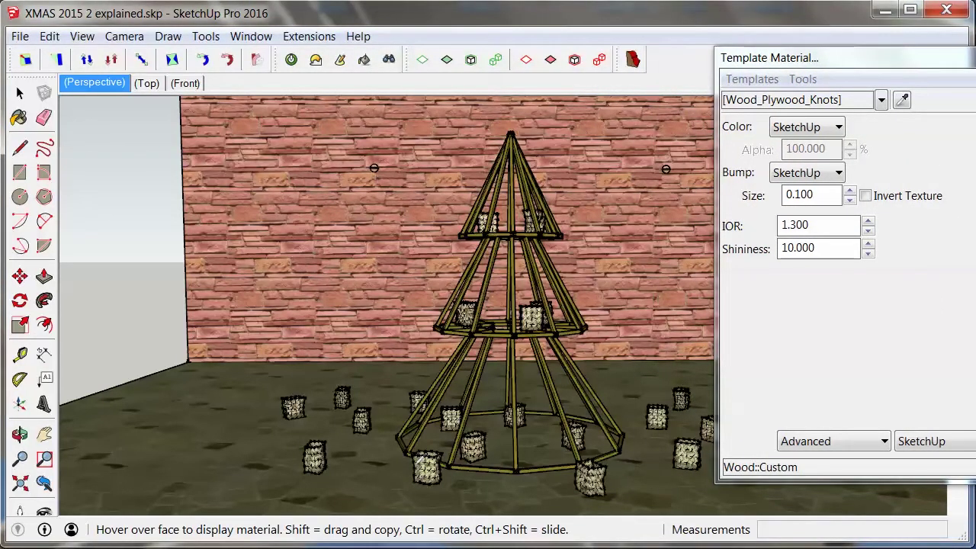
Step: Eyedrop a lantern and confirm it uses the Translucent Flat template
left_click(421, 463)
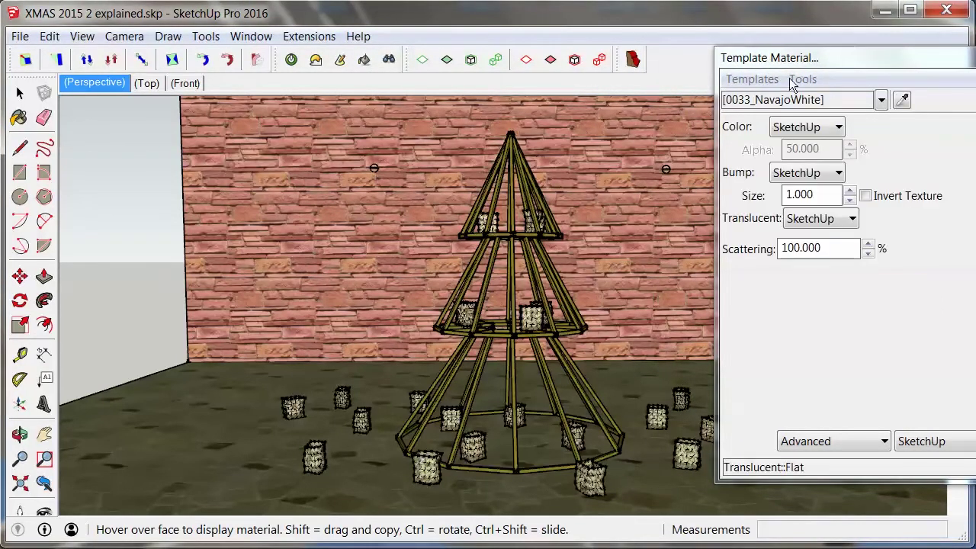
left_click_drag(832, 60, 587, 74)
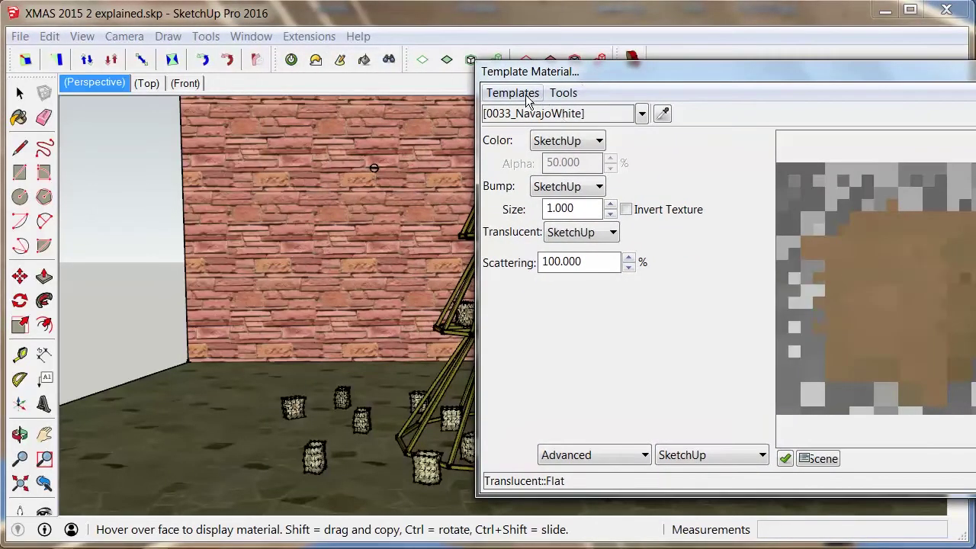
left_click(529, 95)
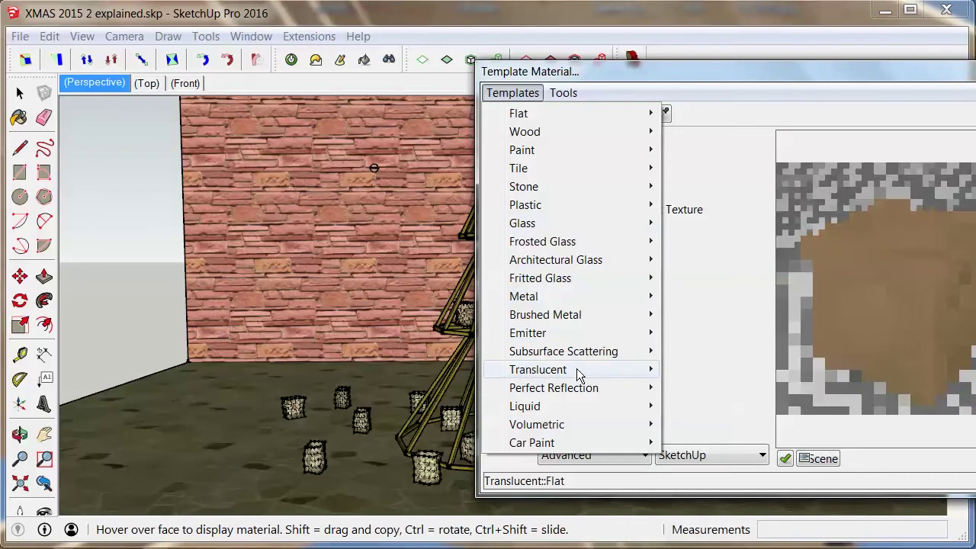
mouse_move(577, 372)
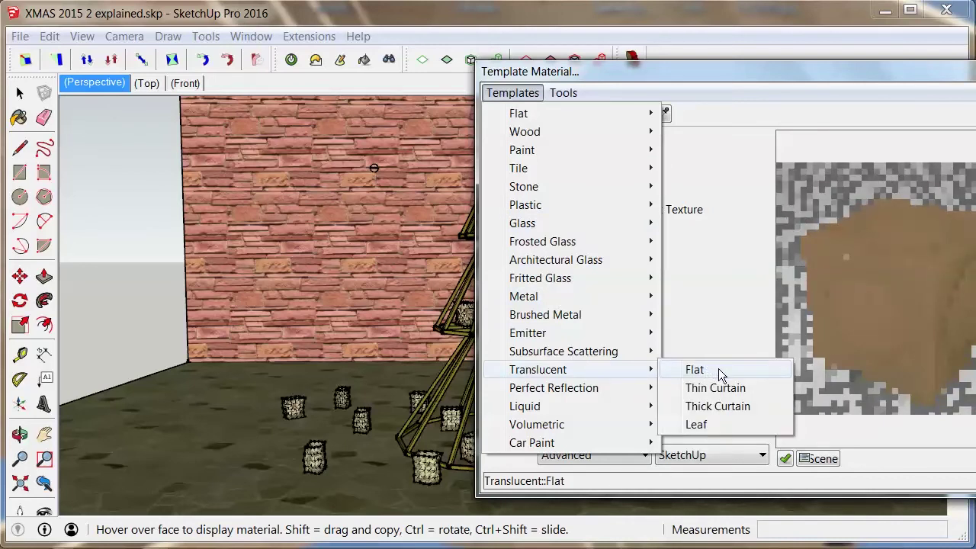
left_click(663, 70)
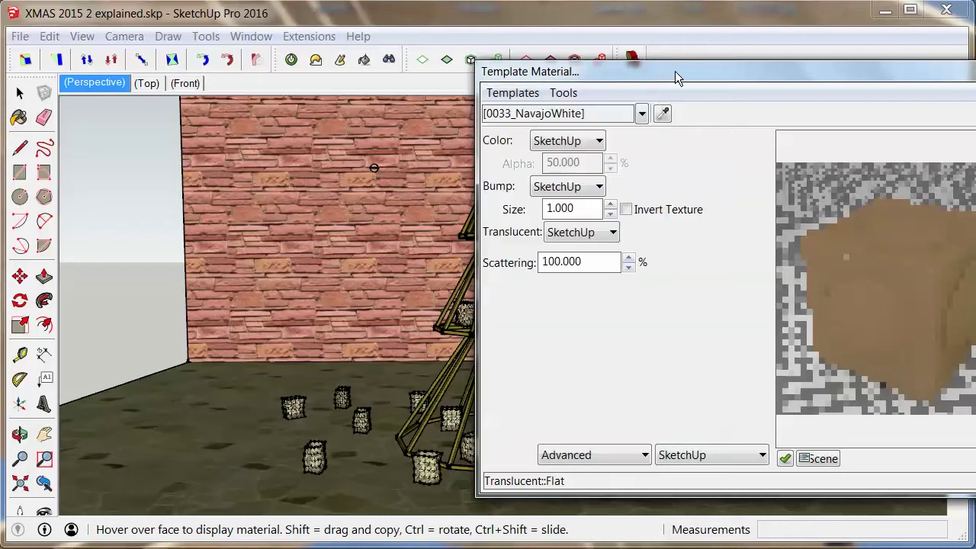
Step: Move the material settings aside to view the lantern tree, then close the dialog
left_click_drag(675, 71, 543, 56)
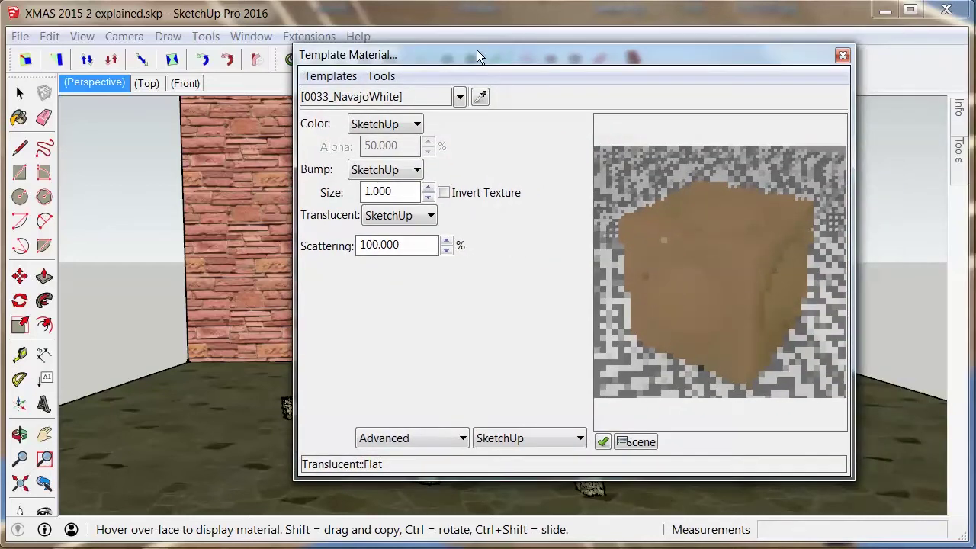
left_click_drag(478, 54, 502, 54)
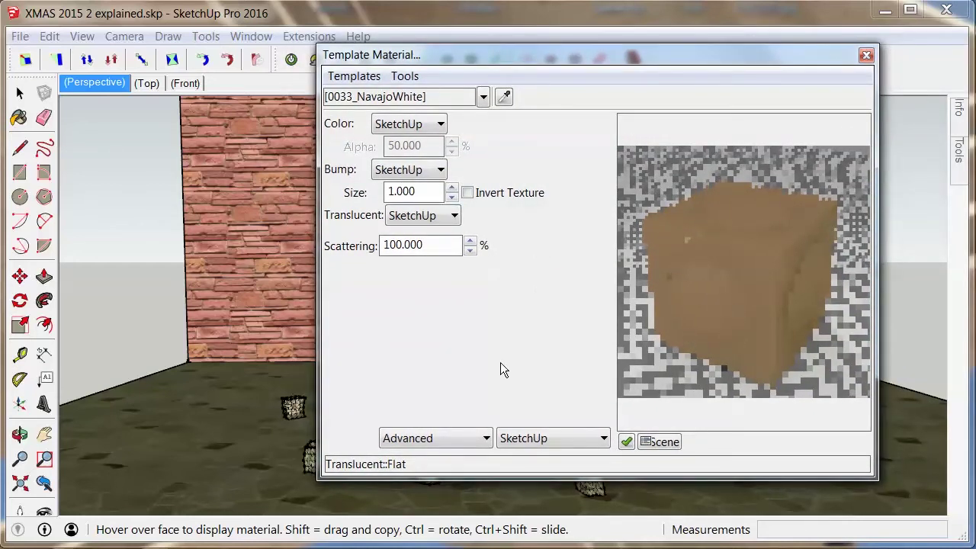
left_click(324, 482)
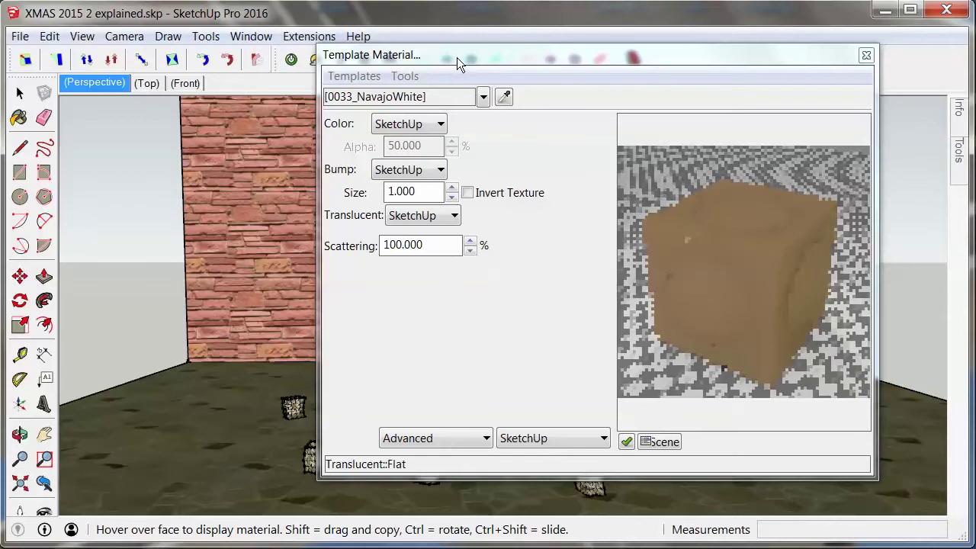
left_click_drag(456, 57, 609, 54)
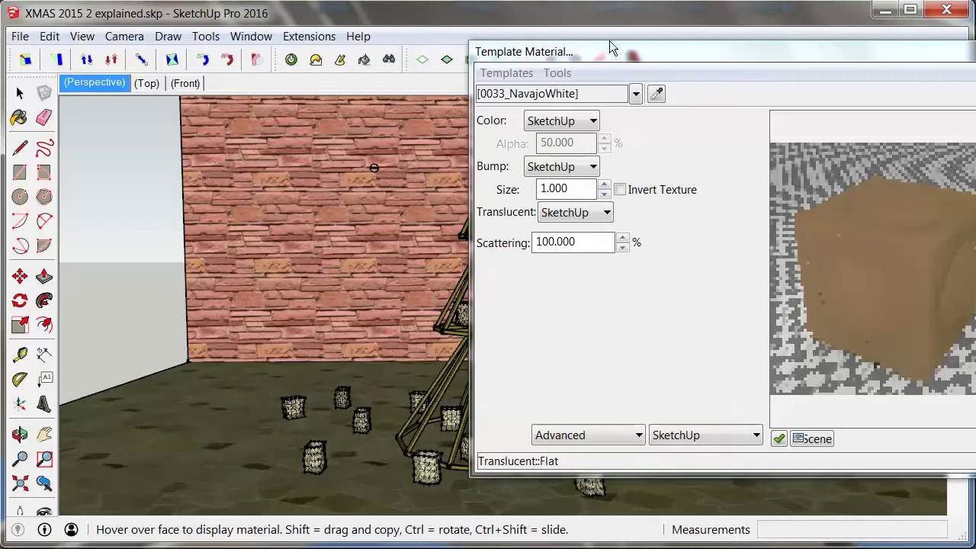
left_click_drag(608, 48, 510, 61)
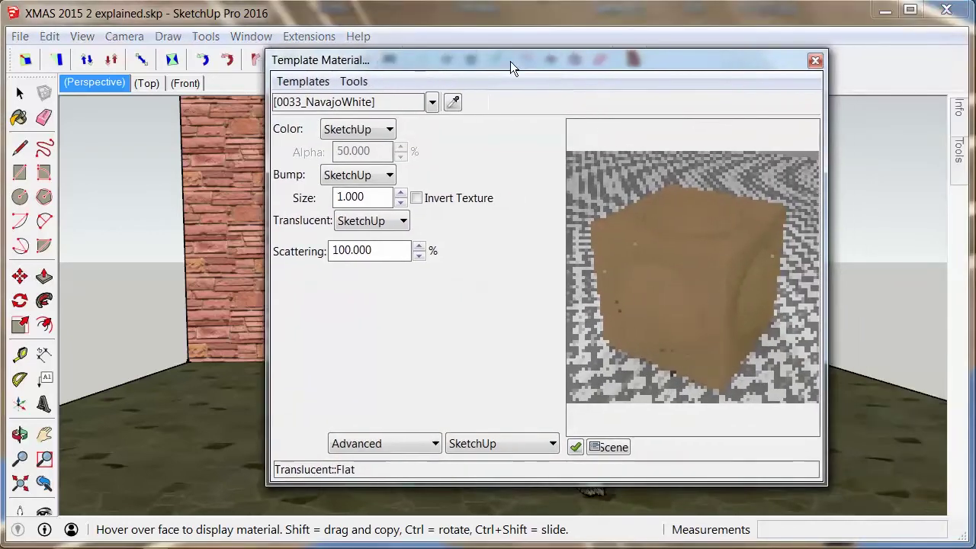
left_click(813, 56)
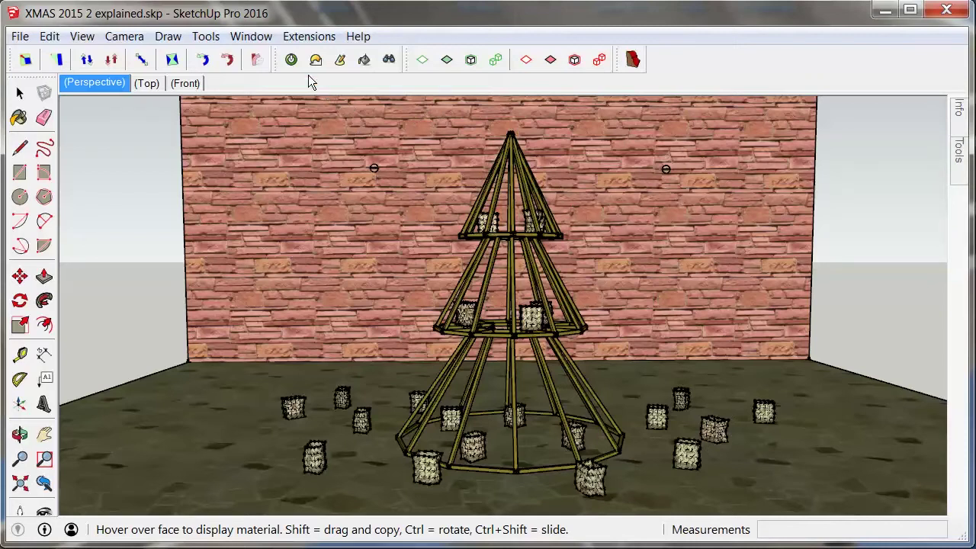
Step: Open the Twilight Render window at 500x500 with the 09. Interior preset, clear of the tree
left_click(291, 61)
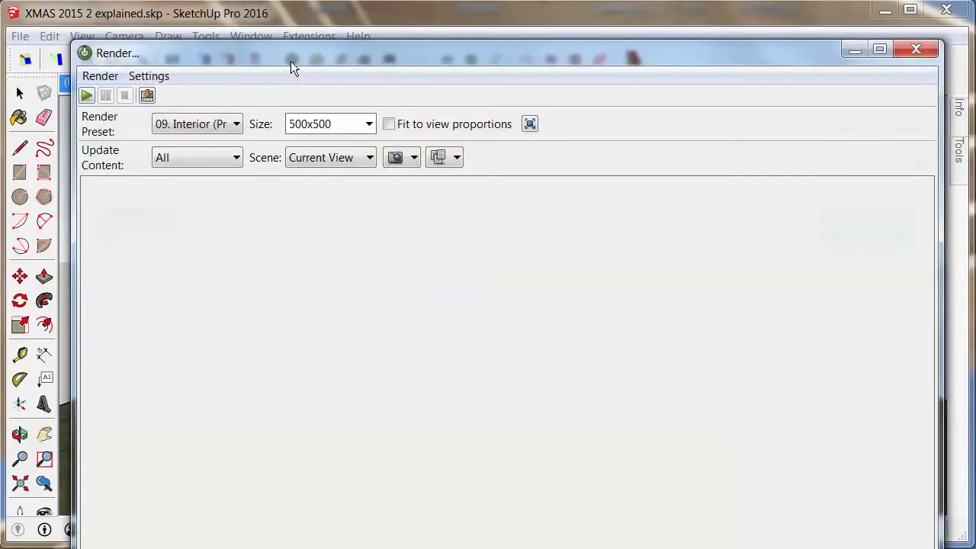
left_click(205, 123)
left_click_drag(237, 59, 398, 60)
left_click(379, 126)
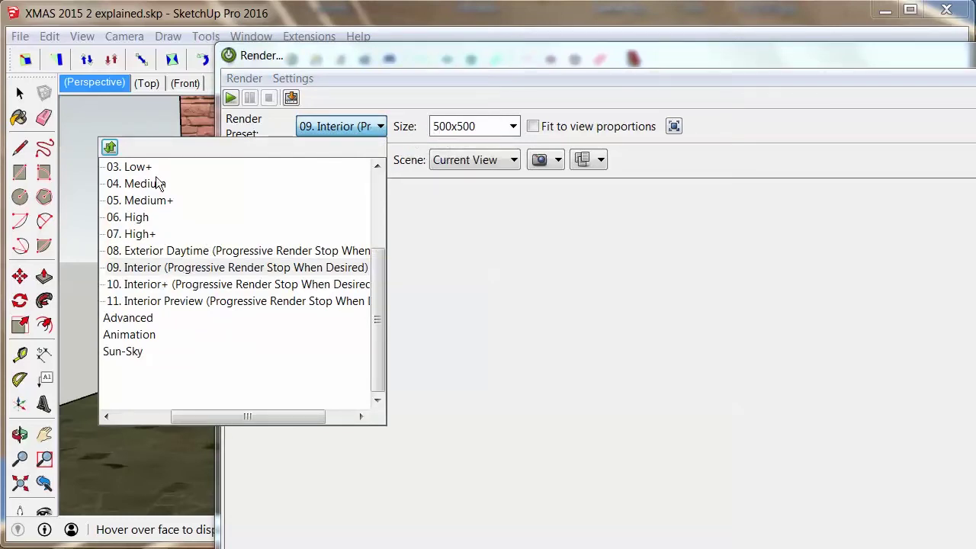
left_click(157, 268)
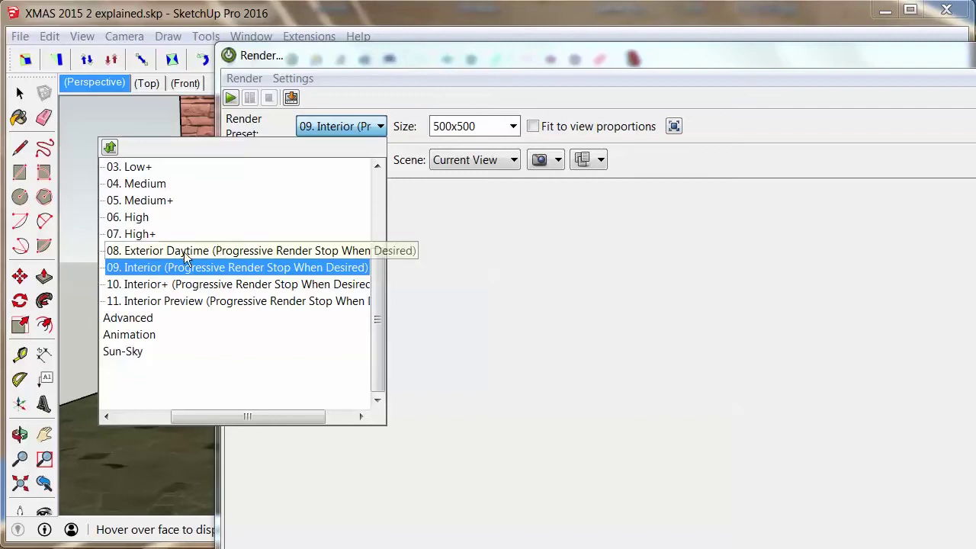
key("Escape")
left_click_drag(350, 57, 681, 70)
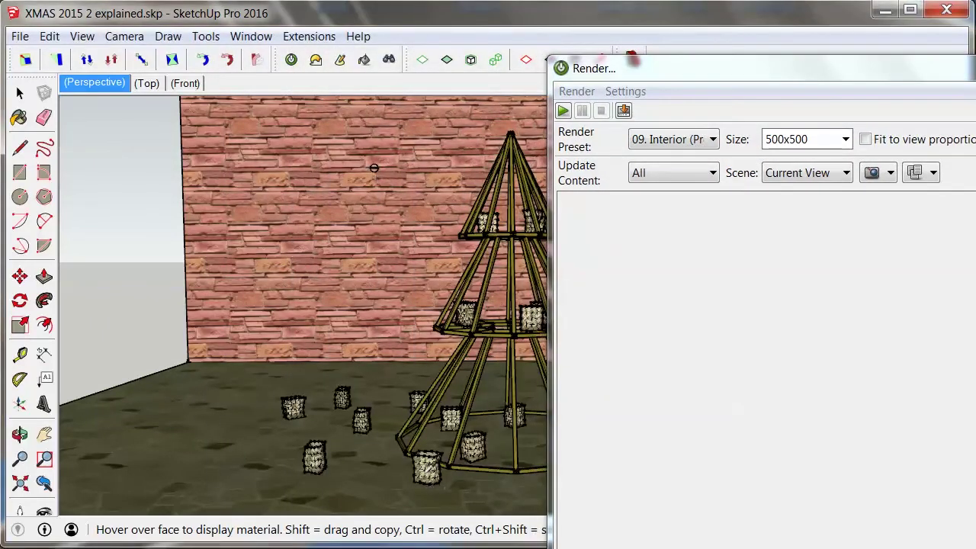
Step: Start the Twilight render of the lantern tree view with the render window over the viewport
left_click_drag(675, 74, 270, 32)
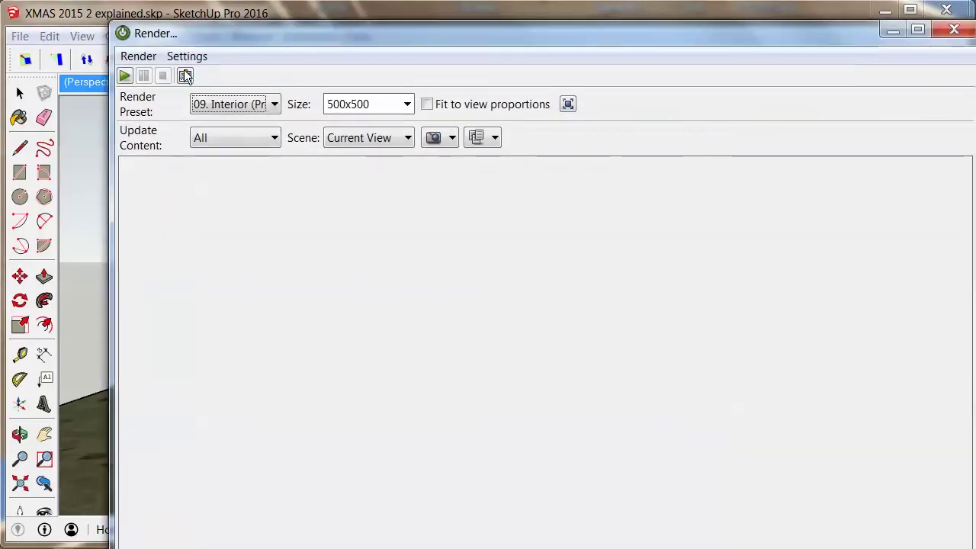
mouse_move(158, 29)
left_mouse_down()
mouse_move(158, 144)
mouse_move(162, 77)
mouse_move(141, 35)
left_mouse_up()
left_click(82, 80)
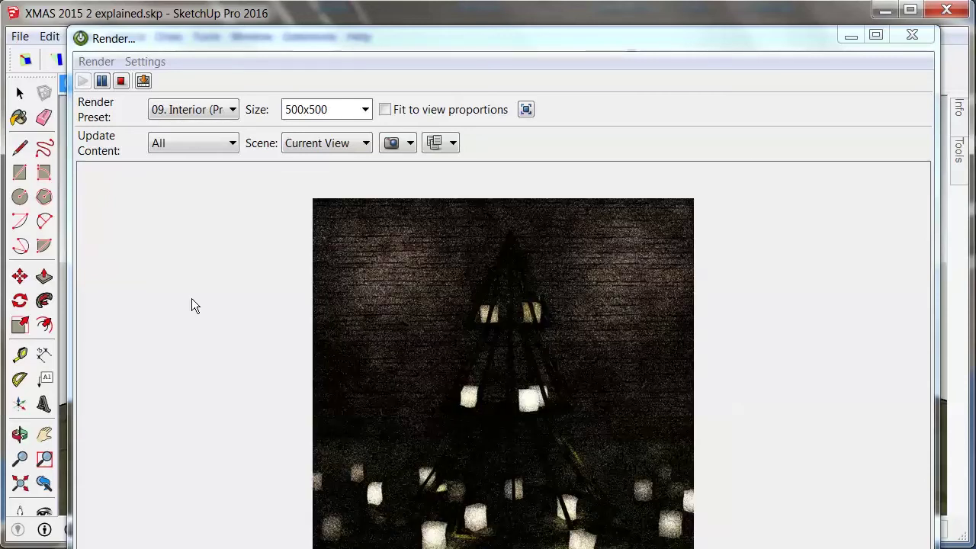
left_click_drag(478, 42, 444, 17)
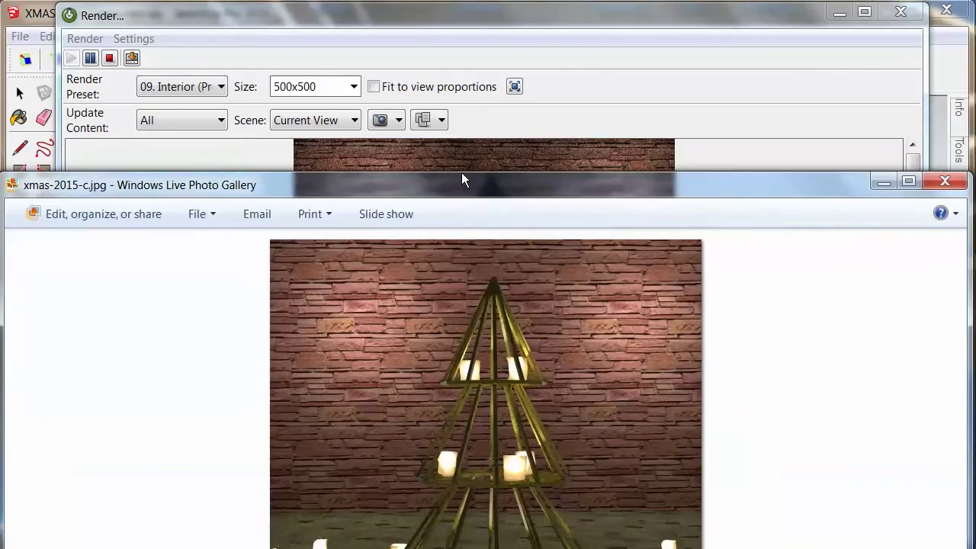
Step: Move Windows Live Photo Gallery to the screen top to display xmas-2015-c.jpg in full
left_click_drag(461, 180, 462, 15)
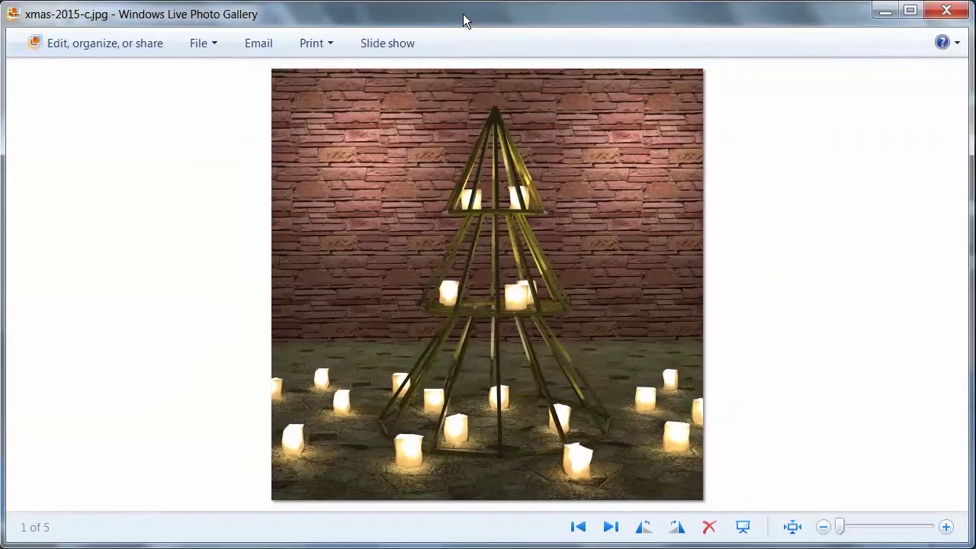